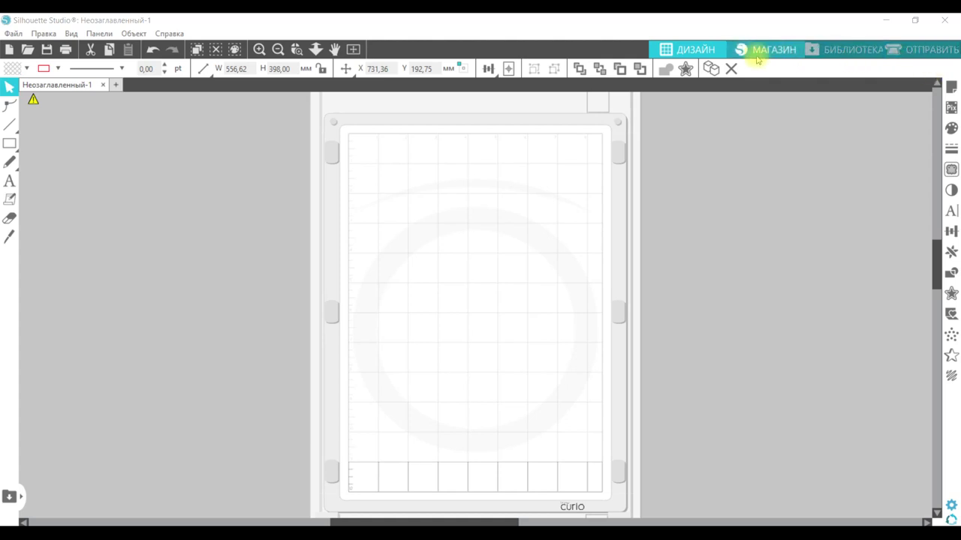
left_click(508, 72)
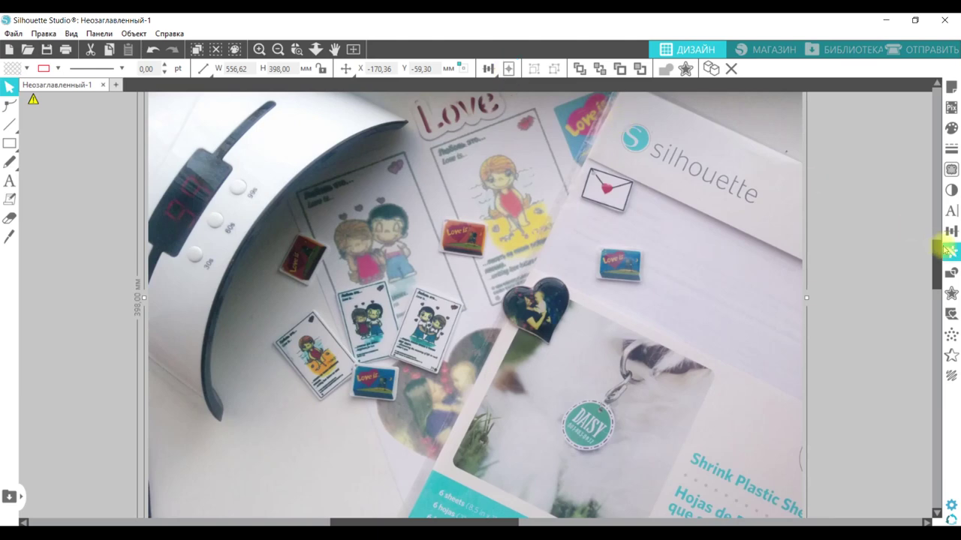
left_click(910, 264)
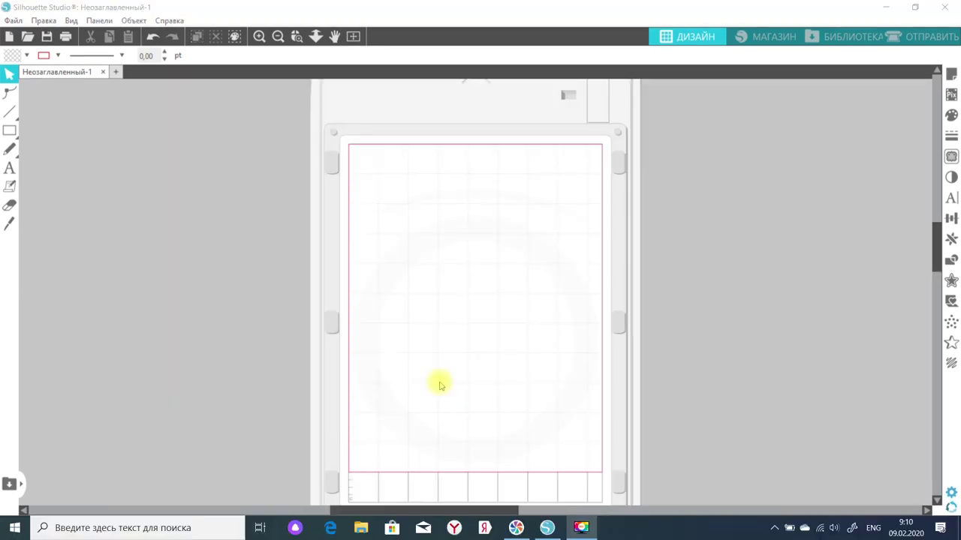
Merge the image heart-1179072_1280 into the drawing and scale it down to 150.52 × 142.29 mm
left_click(13, 21)
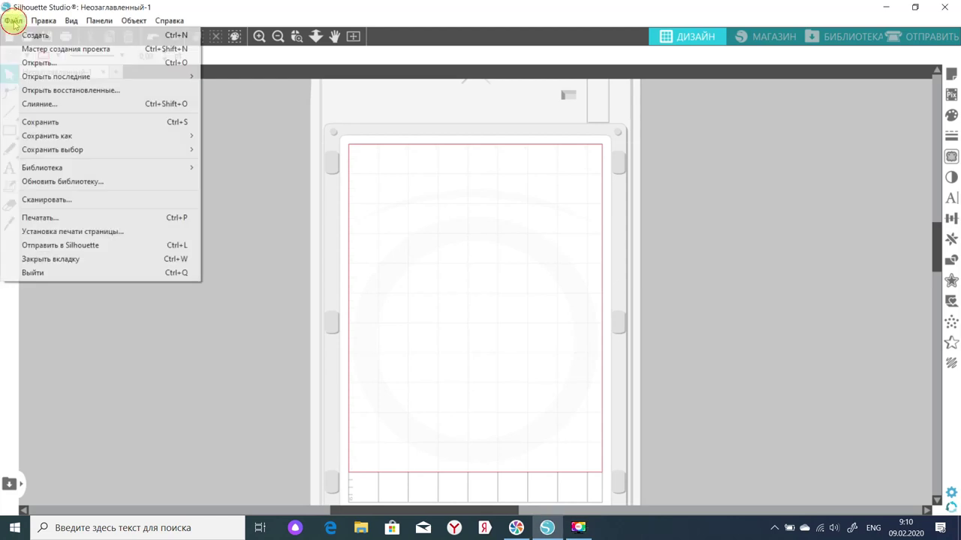
left_click(23, 104)
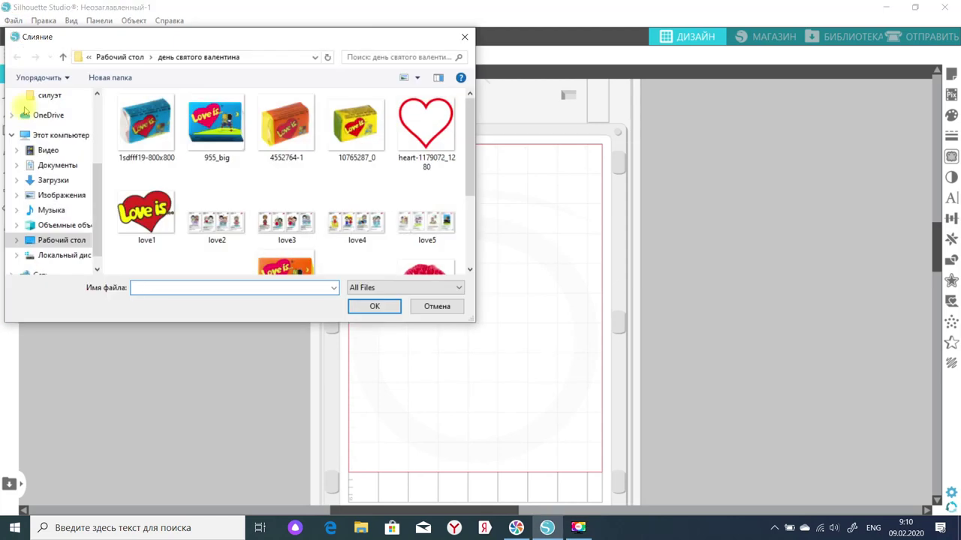
left_click(432, 139)
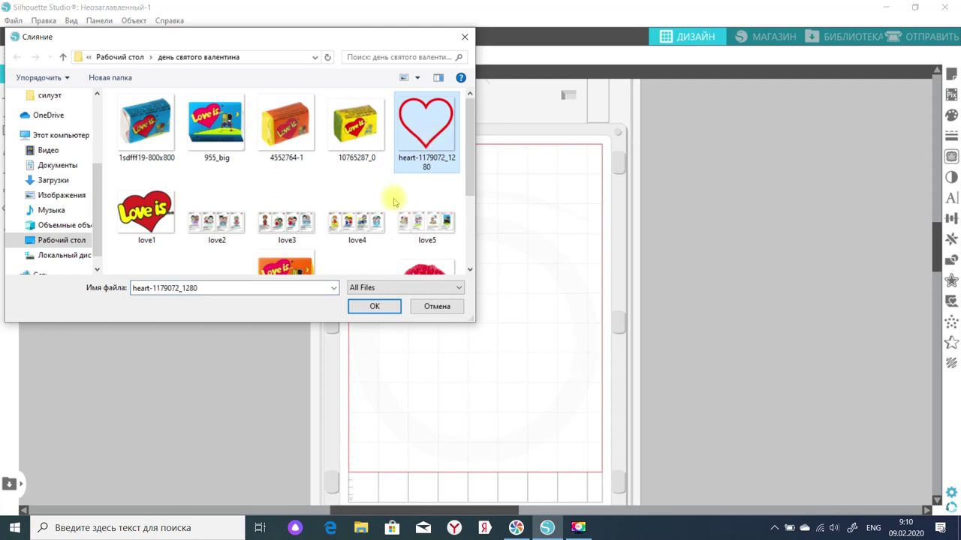
left_click(371, 307)
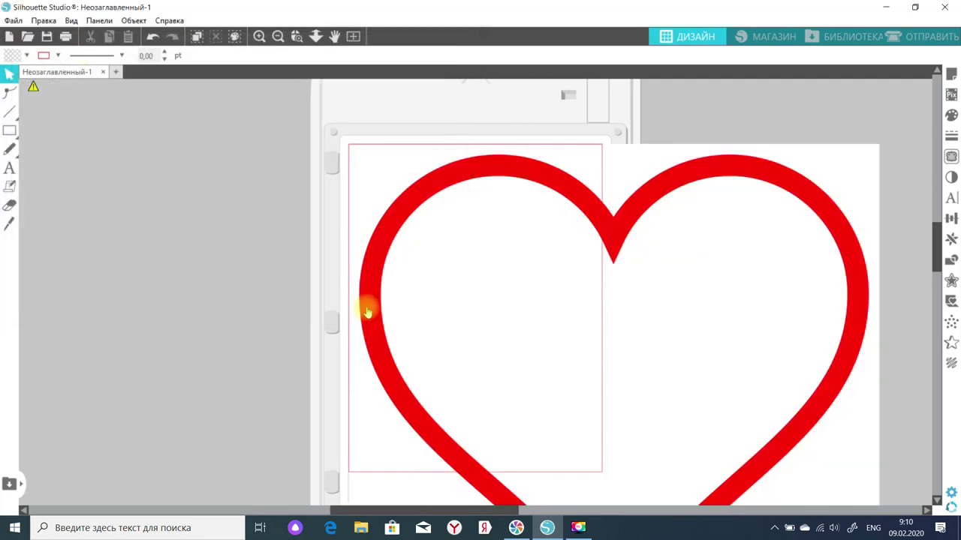
left_click(400, 308)
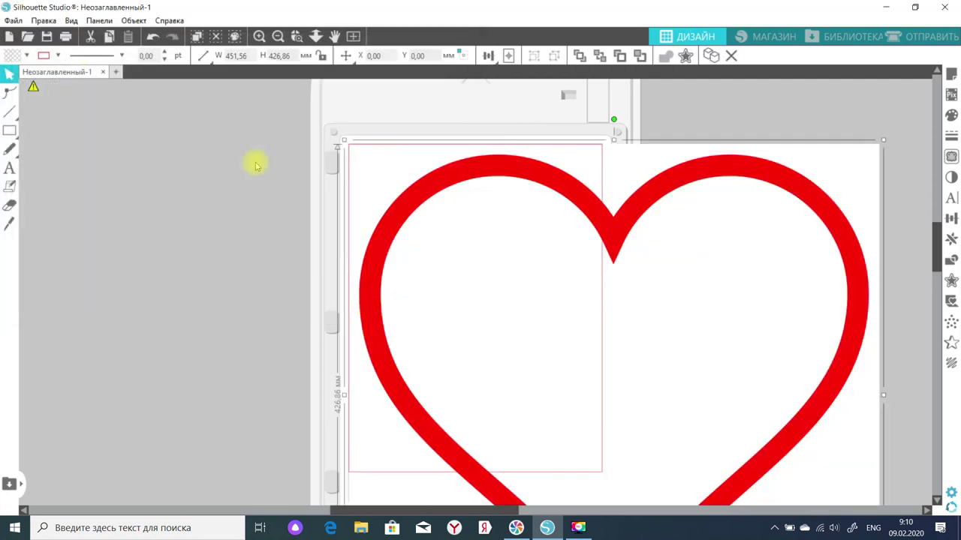
left_click(203, 55)
left_click(207, 82)
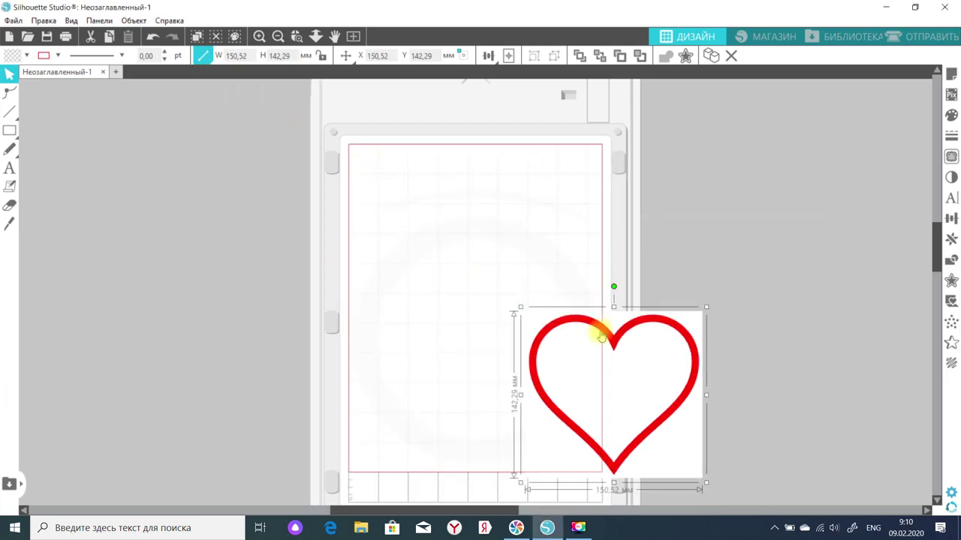
Select a trace area around the whole red heart, set the trace scale to 4 and trace its outer edge
left_click(951, 156)
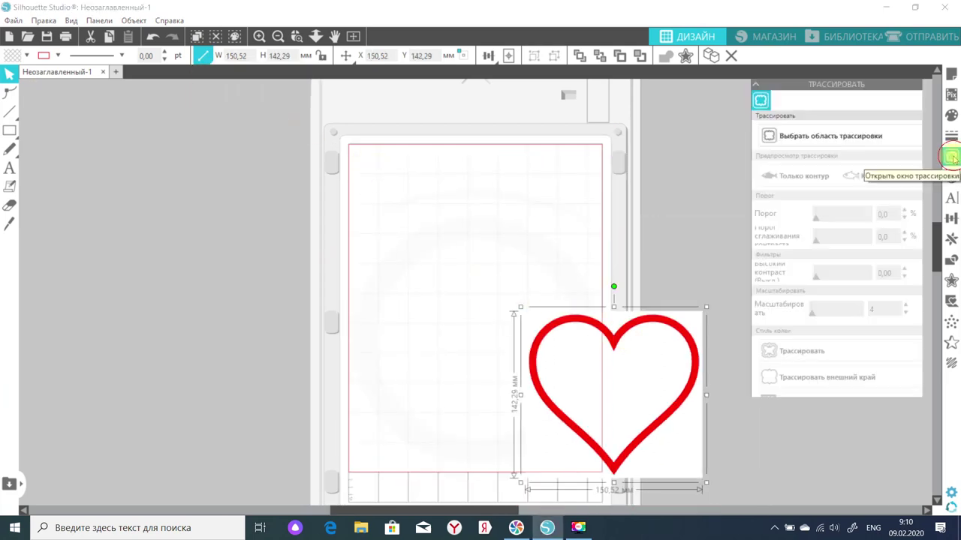
left_click(877, 136)
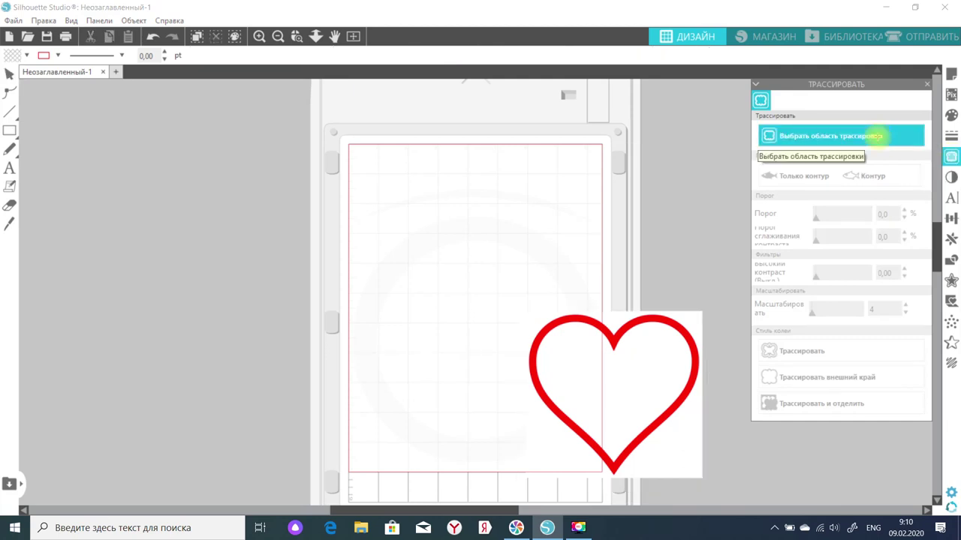
mouse_move(484, 283)
left_mouse_down()
mouse_move(648, 316)
mouse_move(709, 386)
left_mouse_up()
left_click_drag(717, 439, 714, 495)
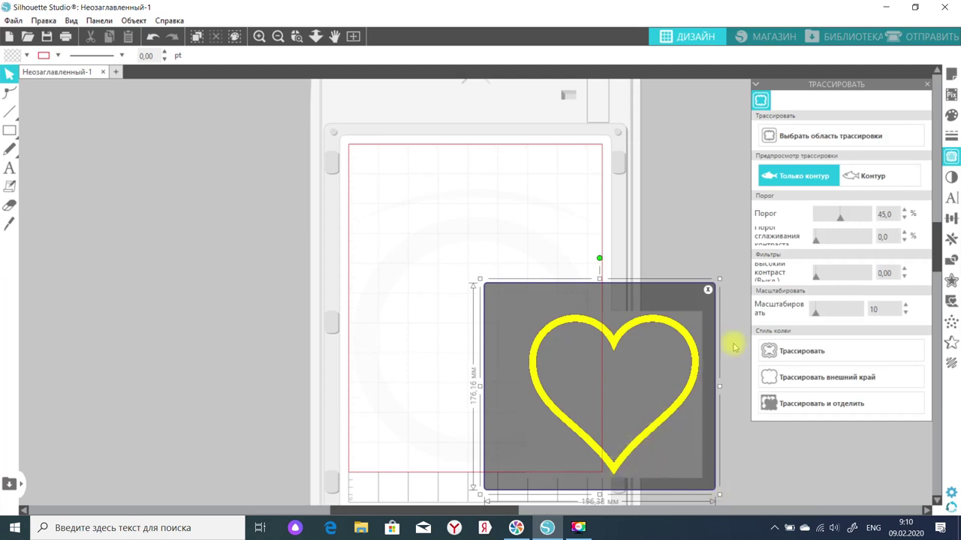
mouse_move(816, 314)
left_mouse_down()
mouse_move(797, 316)
mouse_move(810, 321)
left_mouse_up()
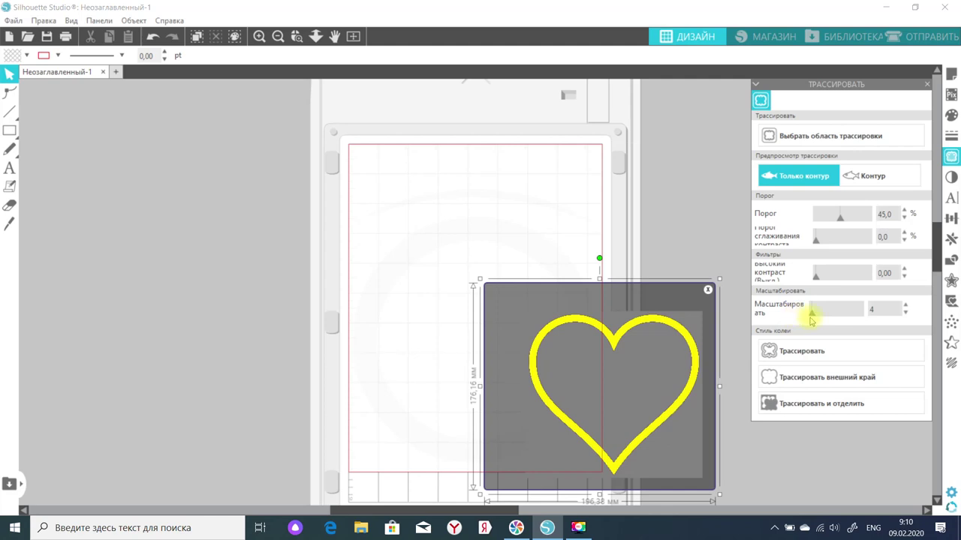
left_click(789, 377)
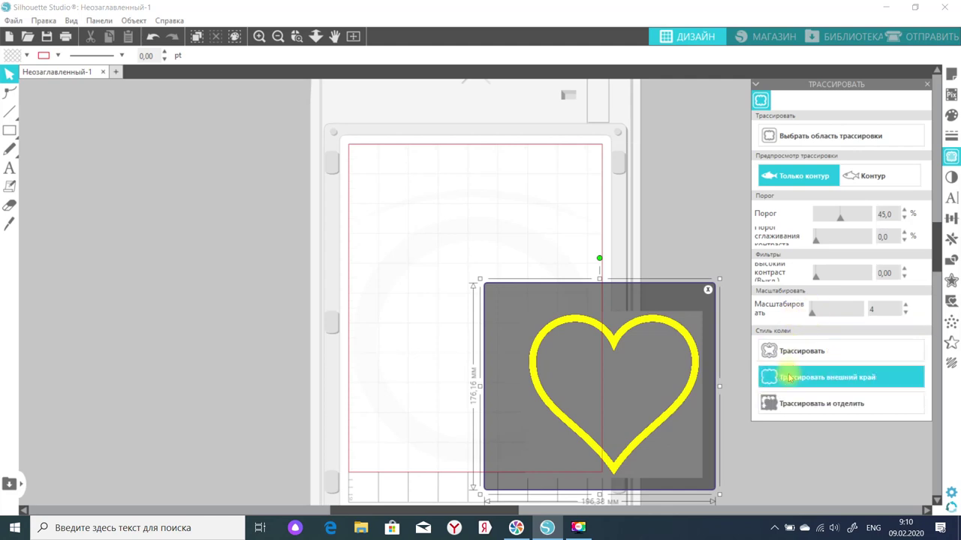
Delete the original red heart image and move the traced heart outline fully onto the page
left_click_drag(654, 367, 306, 266)
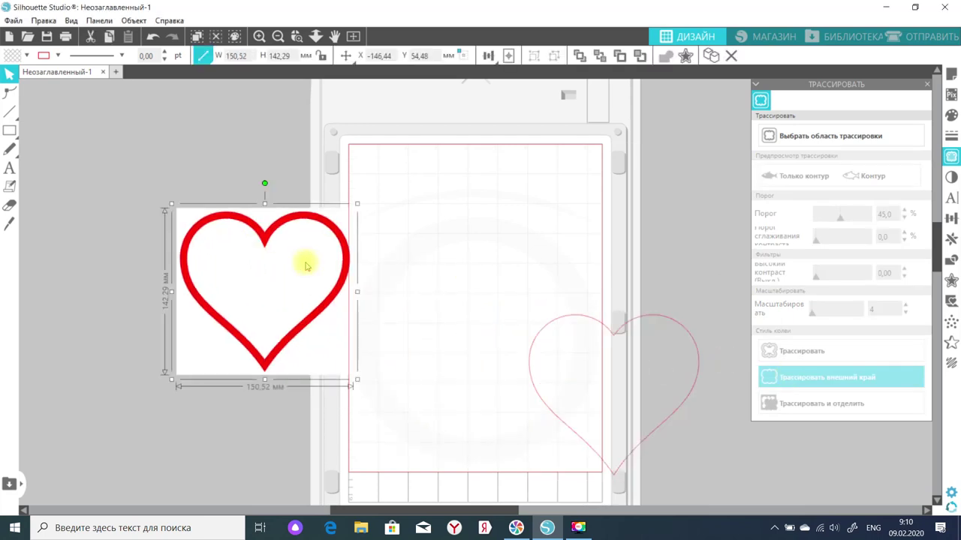
key("Delete")
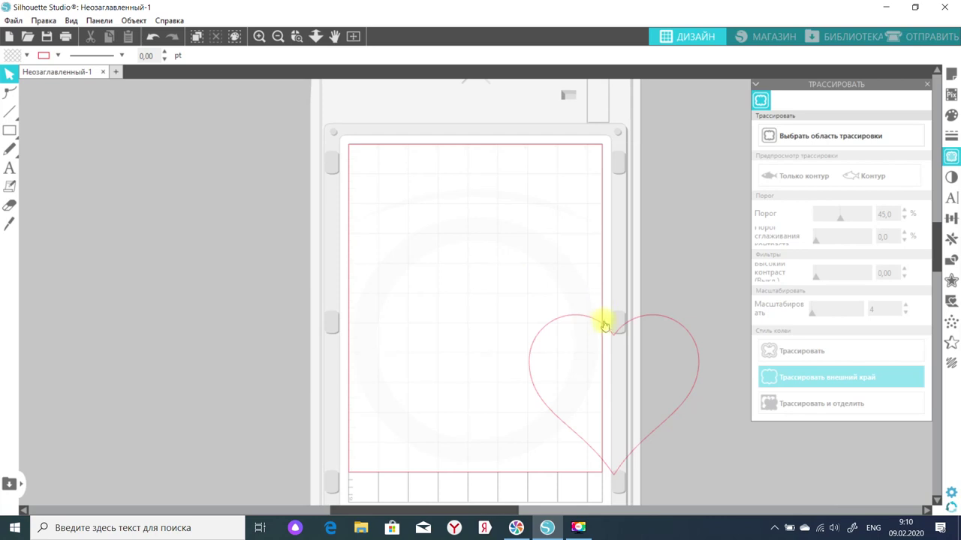
left_click_drag(604, 323, 442, 181)
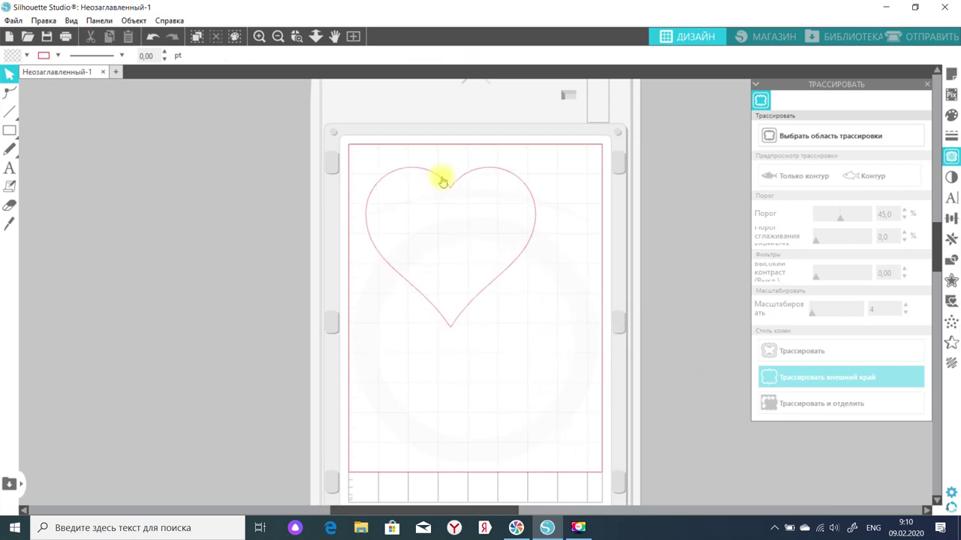
Resize the heart outline to 84 mm high with locked proportions and place it in the page's upper-left corner
left_click(443, 182)
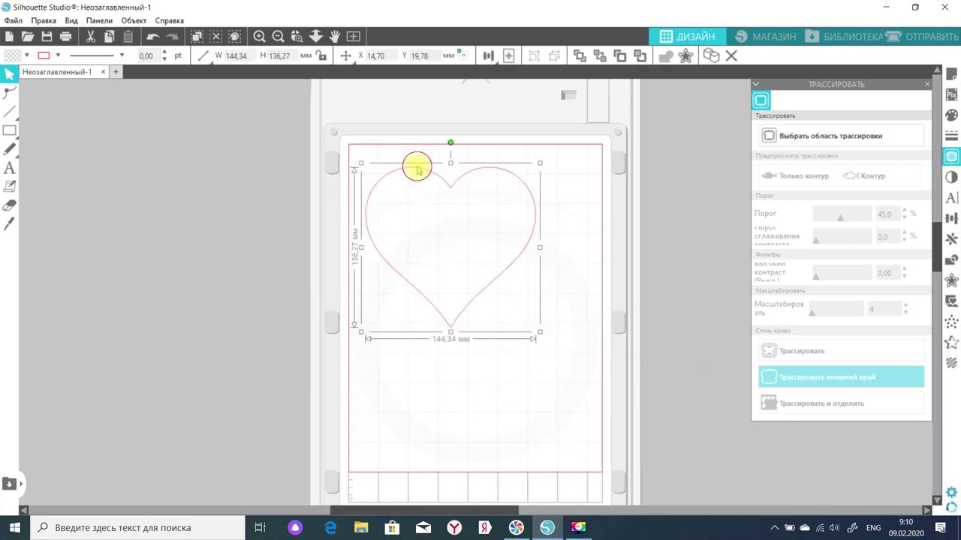
left_click(321, 57)
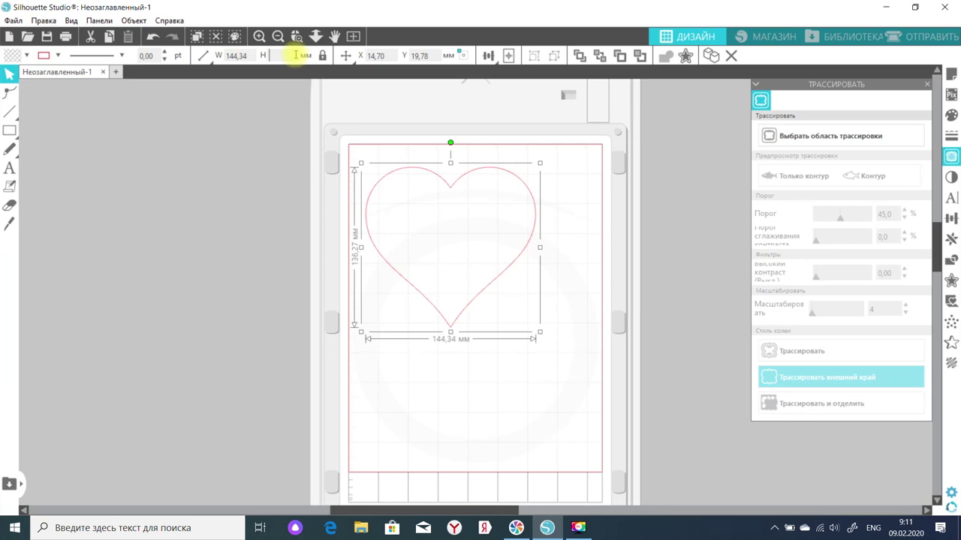
key("Return")
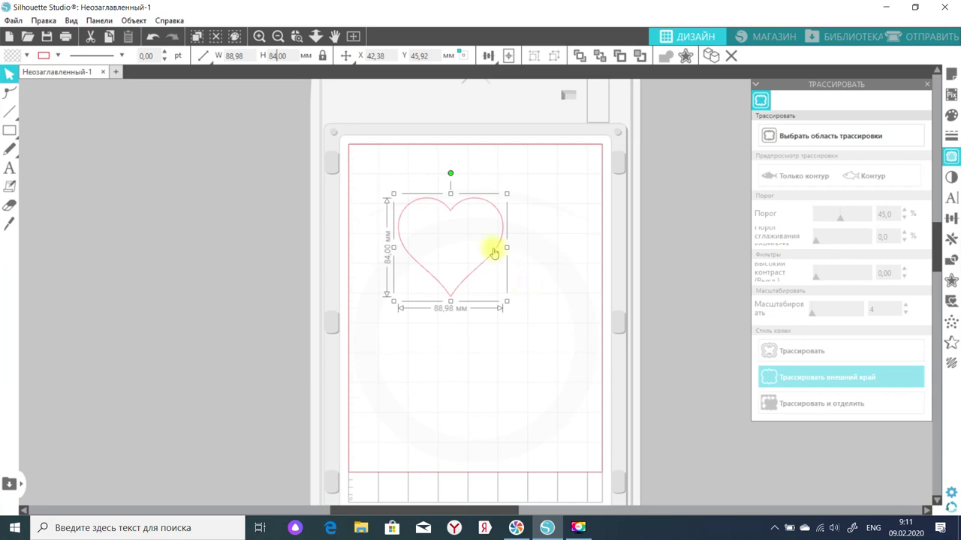
left_click_drag(493, 258, 454, 220)
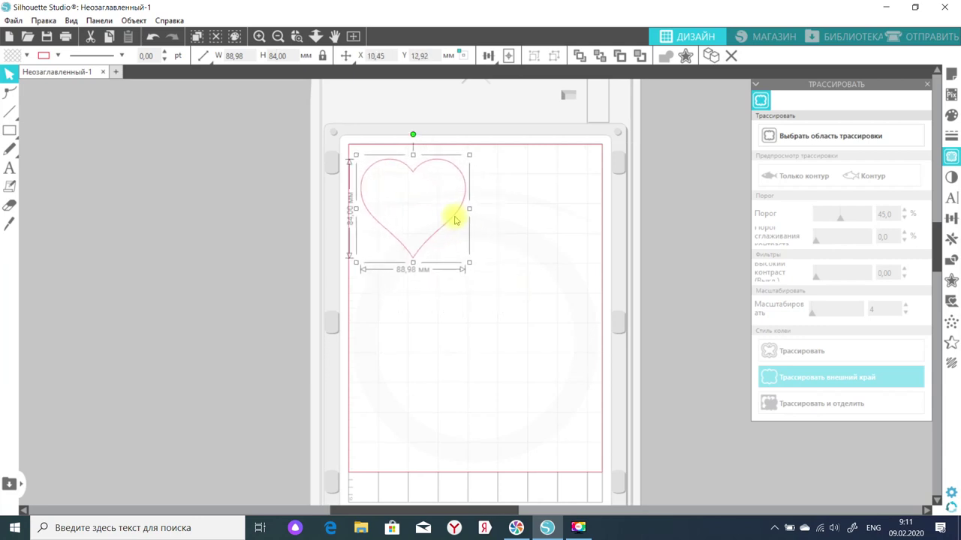
Fill the heart outline with the photo of the woman and baby from the computer's files
left_click(536, 462)
left_click(546, 528)
left_click_drag(213, 392, 391, 188)
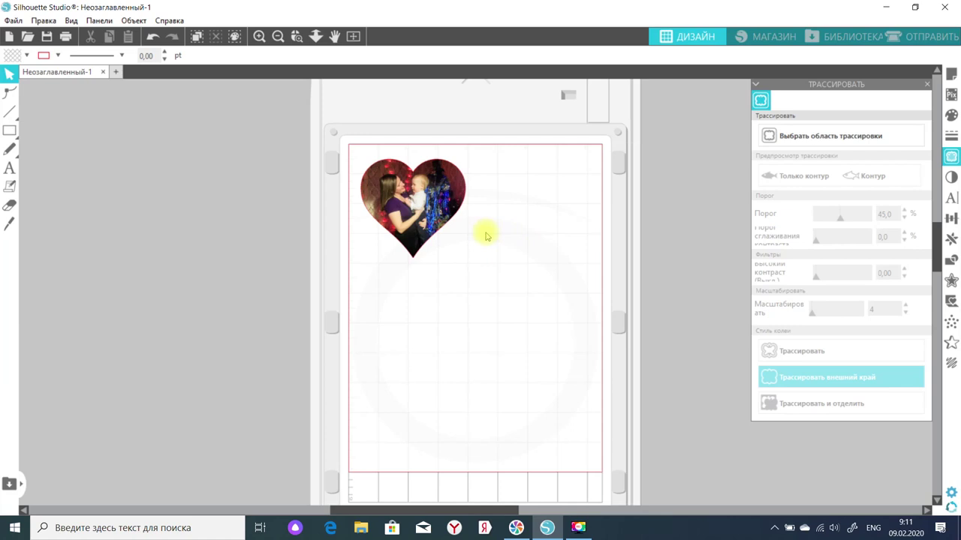
Detach the cut lines from the photo-filled heart and deselect the resulting pieces
left_click_drag(337, 138, 497, 257)
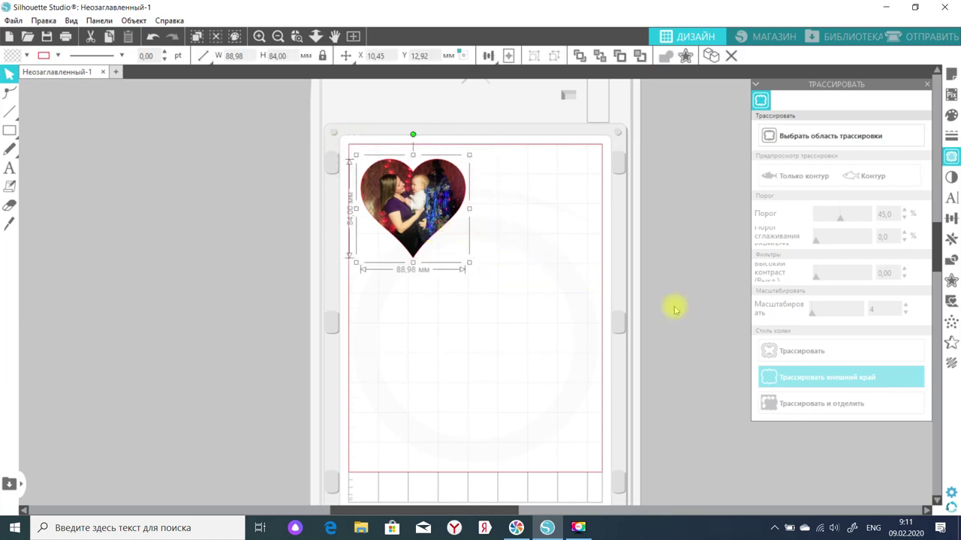
left_click(950, 260)
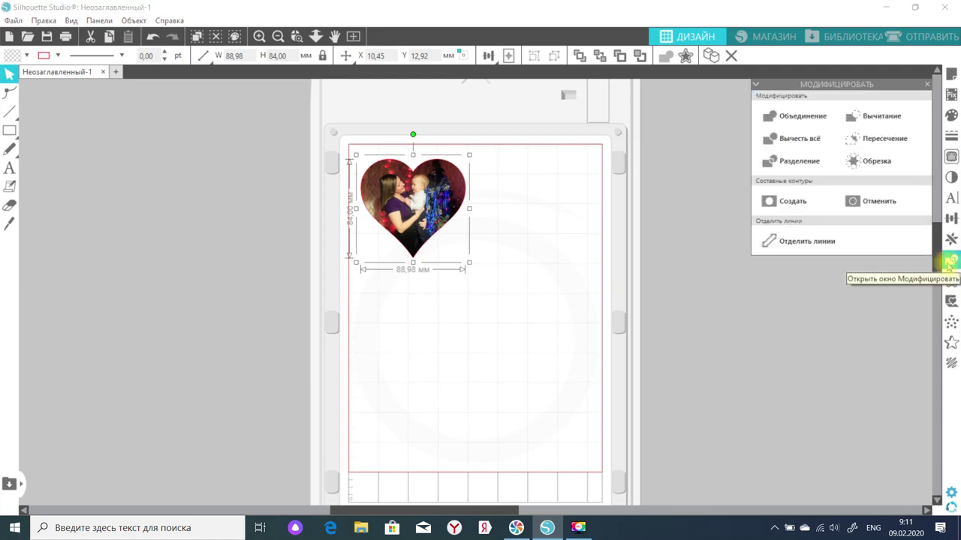
left_click(797, 244)
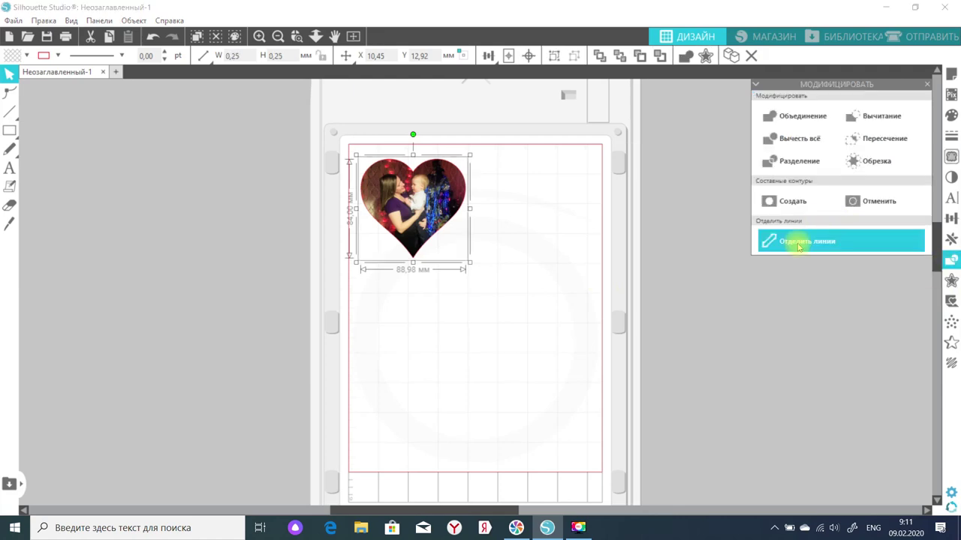
left_click(502, 240)
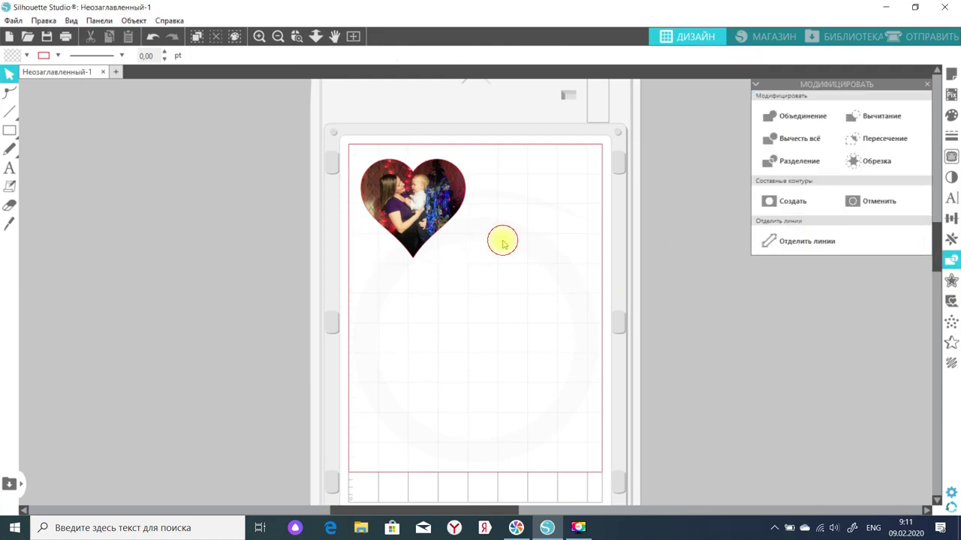
Separate the photo heart from its outline and park both side by side off the page, beyond its upper-left corner
left_click_drag(417, 203, 578, 209)
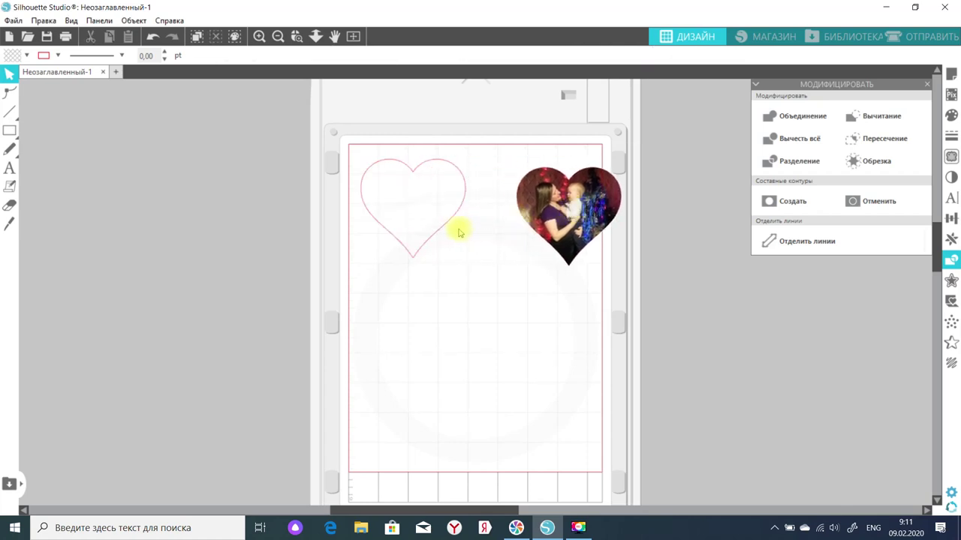
left_click_drag(440, 230, 115, 165)
left_click(503, 253)
left_click_drag(568, 234, 198, 152)
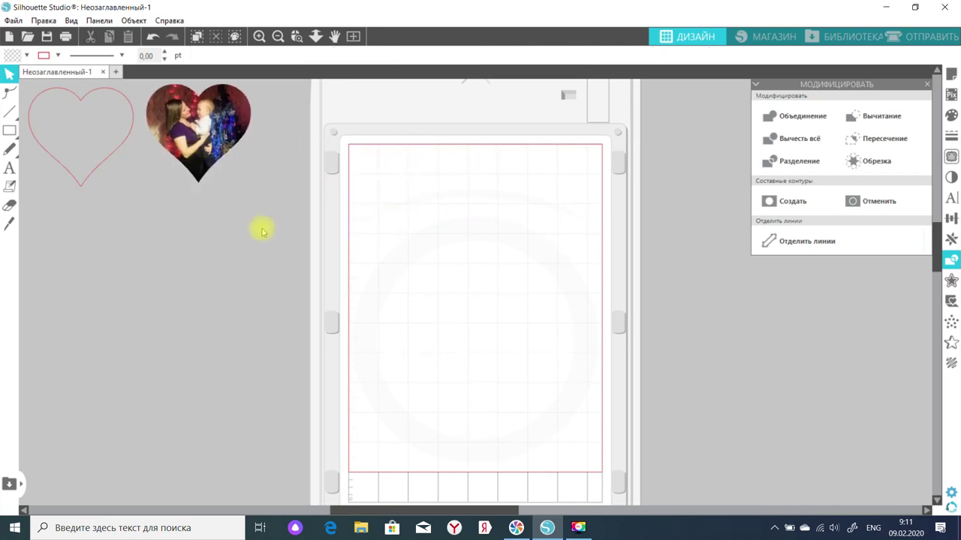
Merge the image 955_big, scale it down to 90.31 × 90.31 mm and move it off the page to the right
left_click(13, 21)
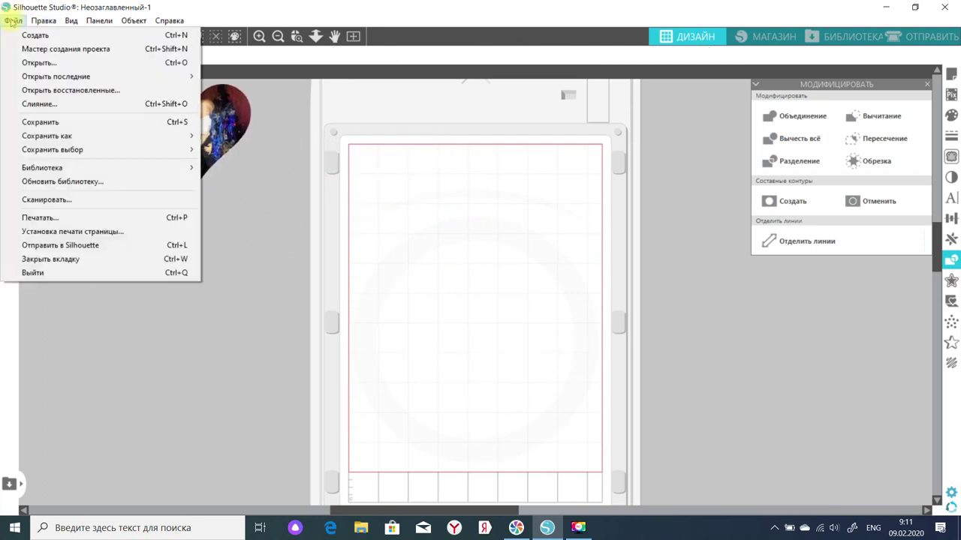
left_click(41, 107)
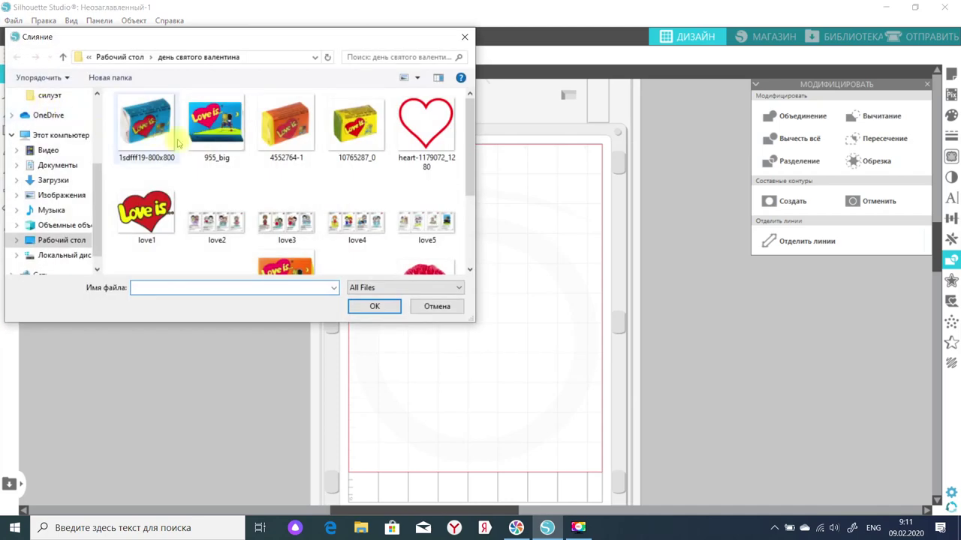
left_click(217, 128)
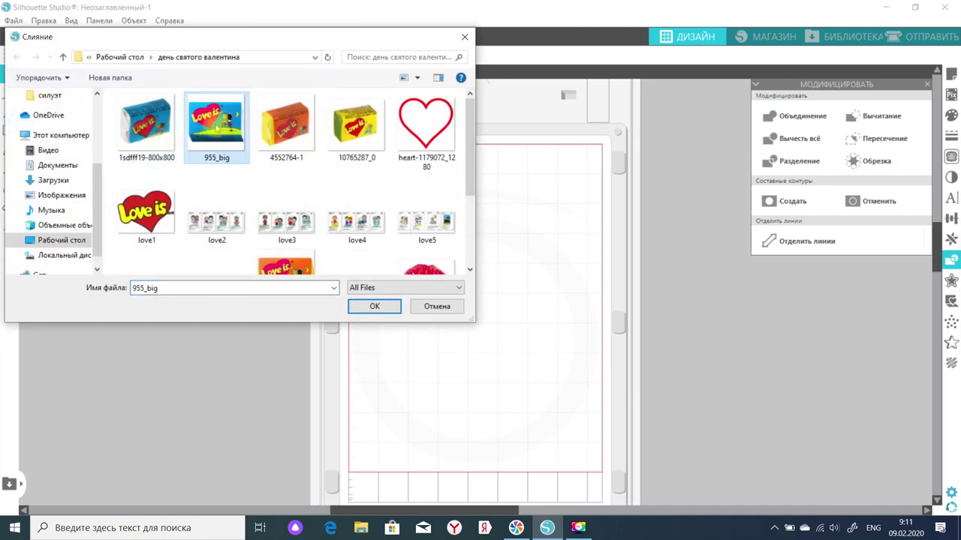
left_click(373, 306)
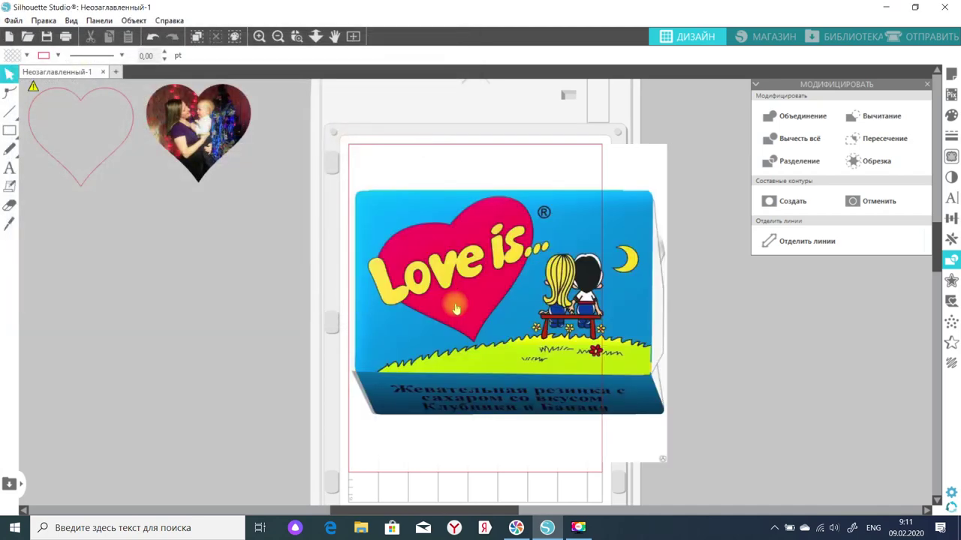
left_click(203, 55)
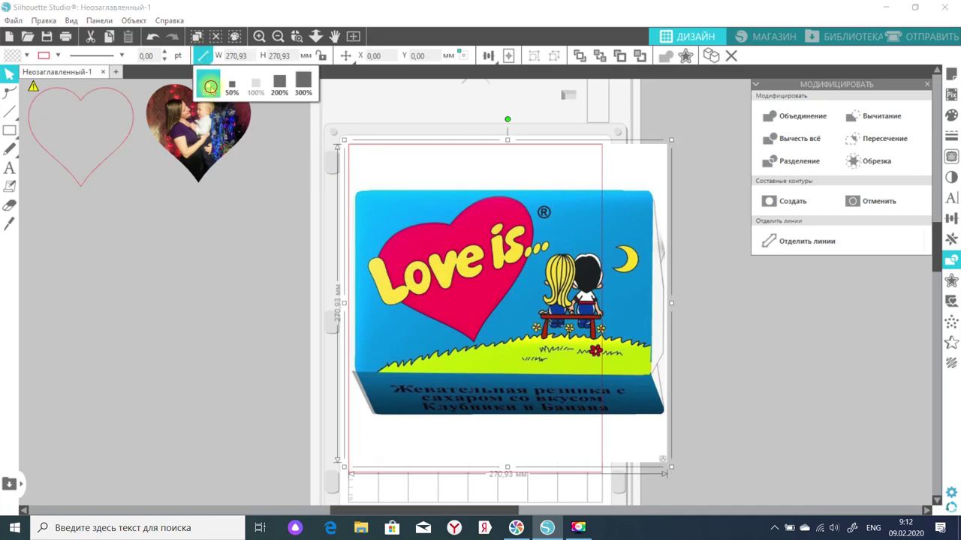
left_click(208, 85)
left_click_drag(507, 295, 793, 332)
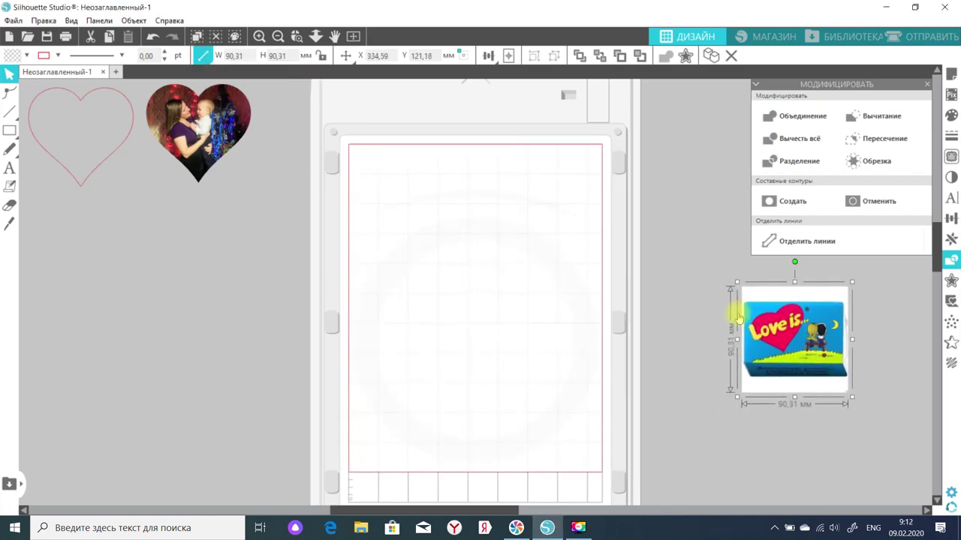
Merge the image love8 into the layout and scale it down to 33%, 94.07 × 94.07 mm
left_click(12, 20)
left_click(38, 103)
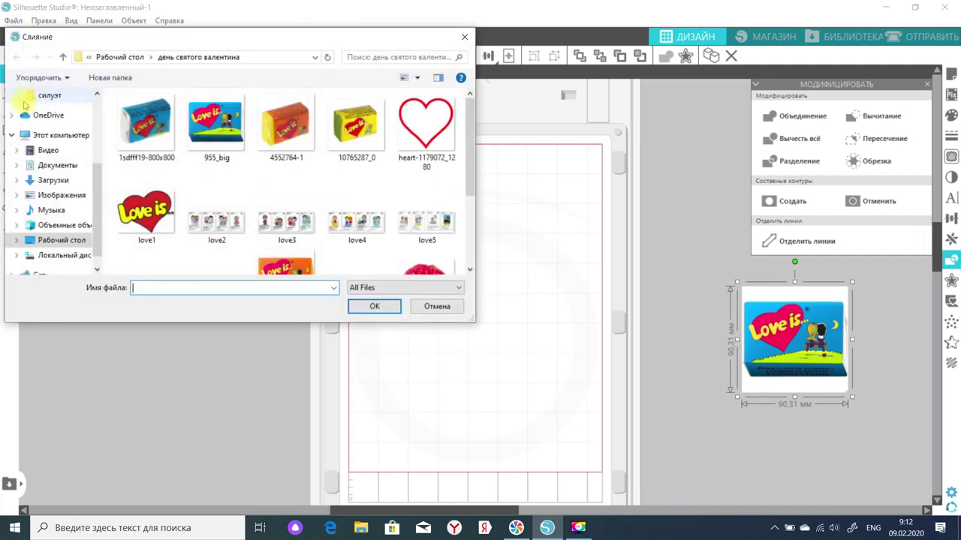
scroll(253, 177, "down", 2)
left_click(285, 160)
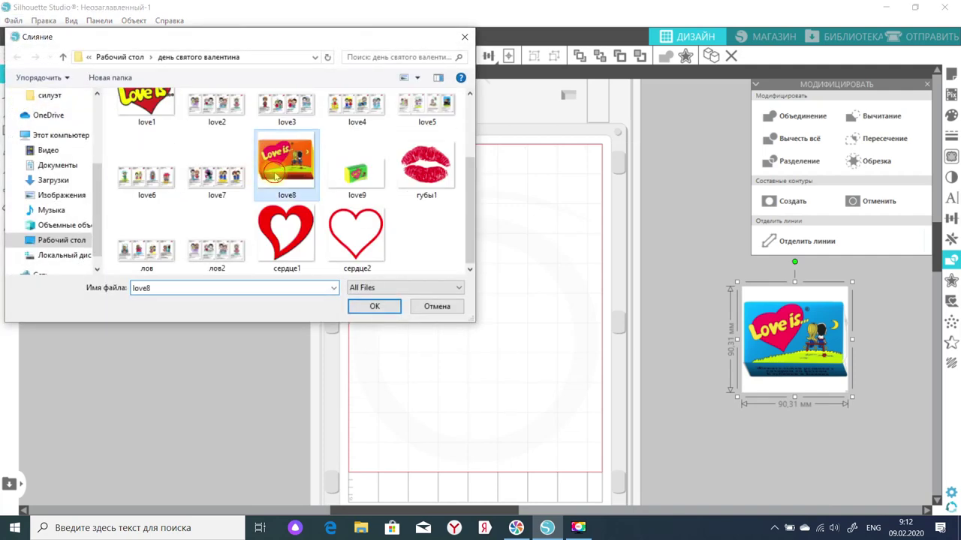
left_click(354, 307)
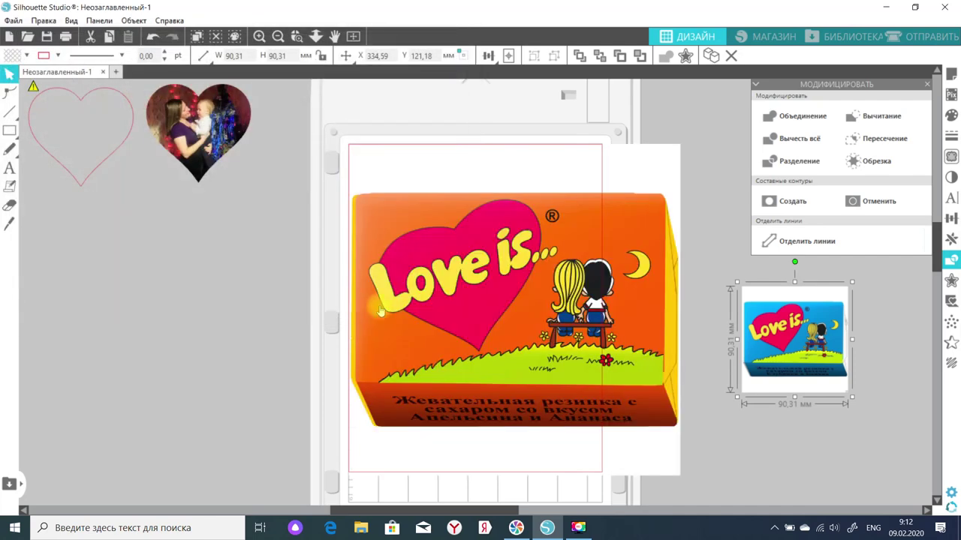
mouse_move(203, 56)
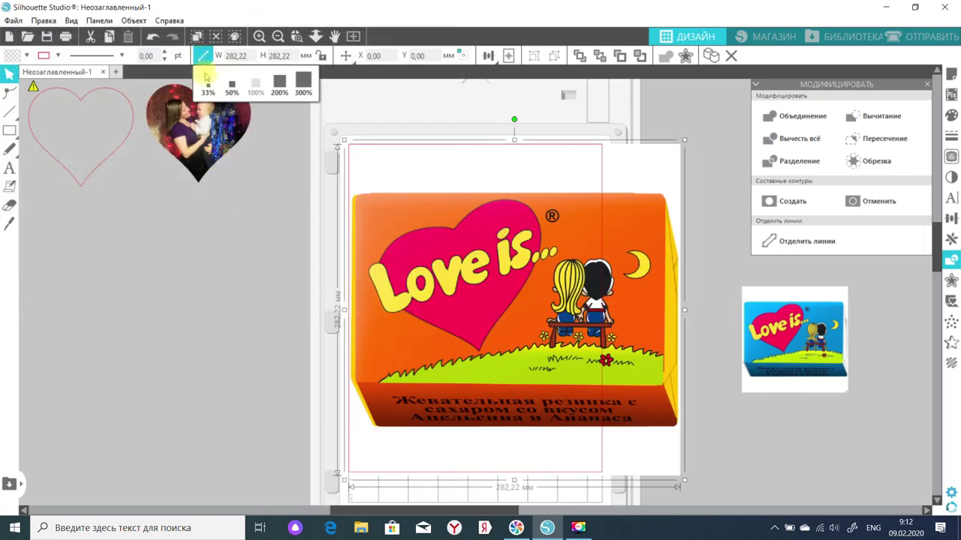
left_click(208, 83)
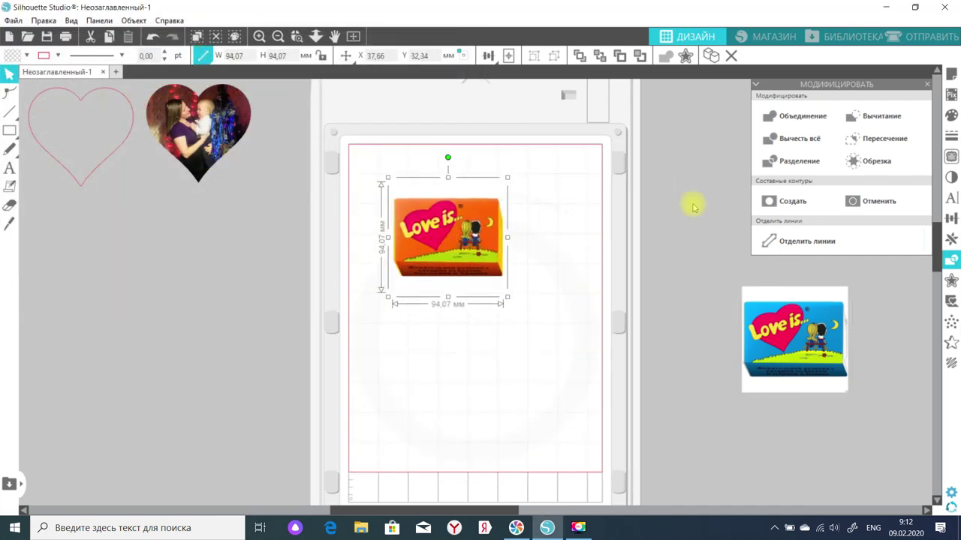
Trace and detach the orange "Love is" wrapper within an area of about 159 × 129 mm, using threshold 99% and scale 4
left_click(952, 155)
left_click(830, 136)
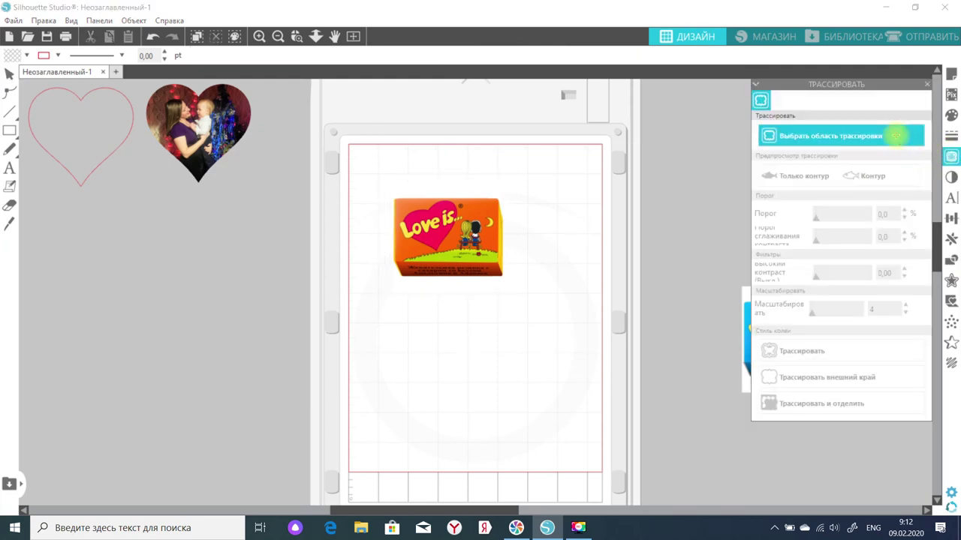
left_click_drag(353, 159, 538, 313)
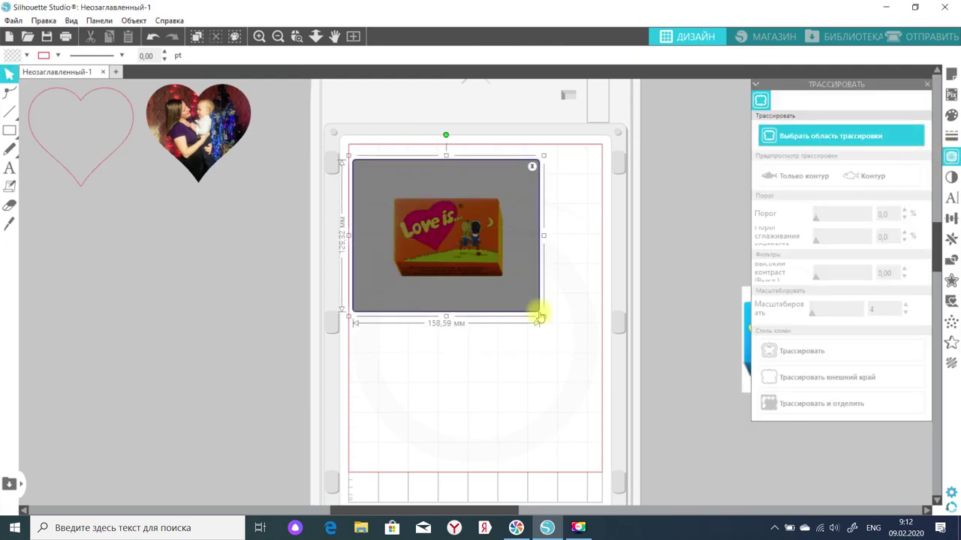
left_click_drag(839, 217, 867, 223)
left_click(904, 211)
left_click(904, 211)
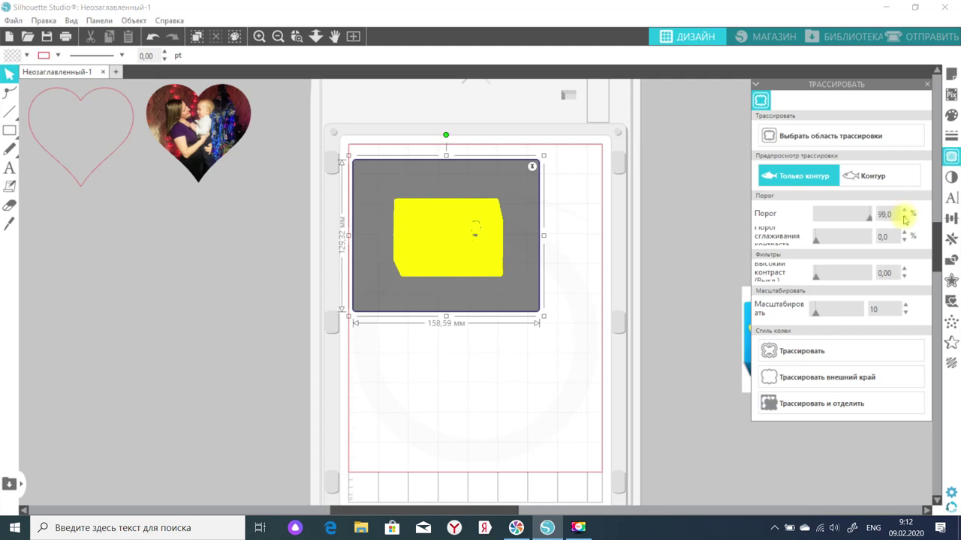
left_click_drag(814, 313, 793, 316)
left_click(788, 383)
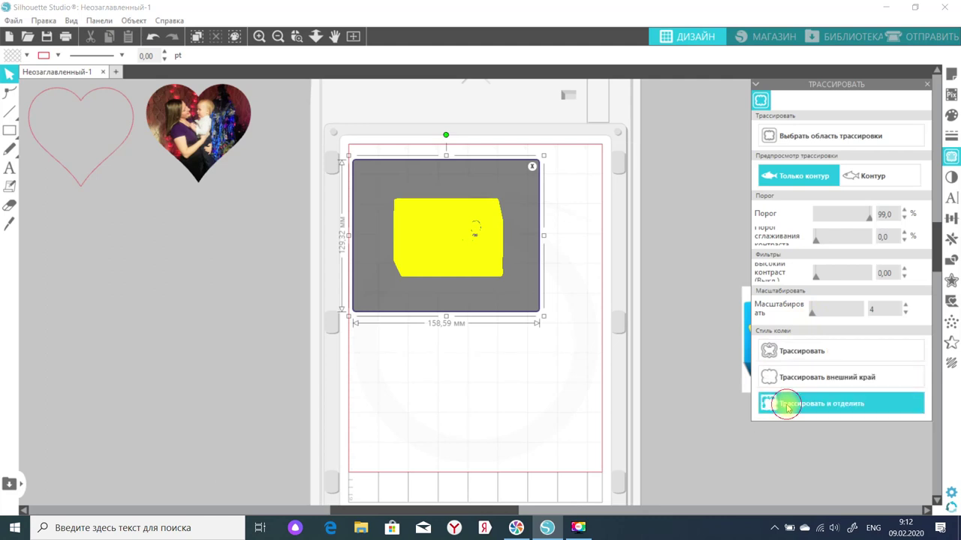
left_click(787, 405)
Move the detached orange wrapper off the page to the left and delete its leftover background from the page
left_click_drag(451, 240, 232, 304)
mouse_move(417, 165)
left_mouse_down()
mouse_move(499, 203)
mouse_move(521, 328)
left_mouse_up()
key("Delete")
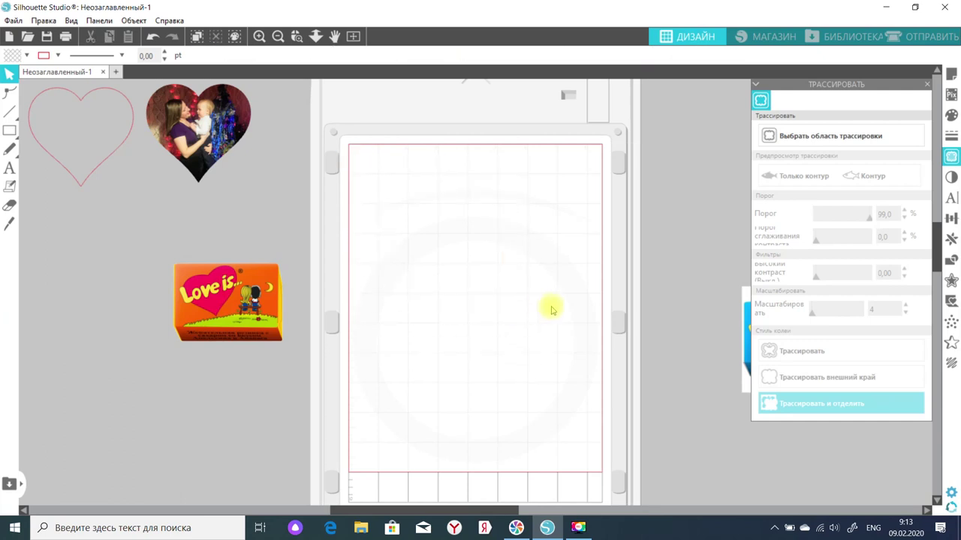
Bring the blue "Love is" image onto the page and mark a trace area of about 154 × 124 mm around it
mouse_move(744, 351)
left_mouse_down()
mouse_move(663, 311)
mouse_move(414, 236)
left_mouse_up()
left_click(801, 135)
left_click_drag(530, 217, 562, 302)
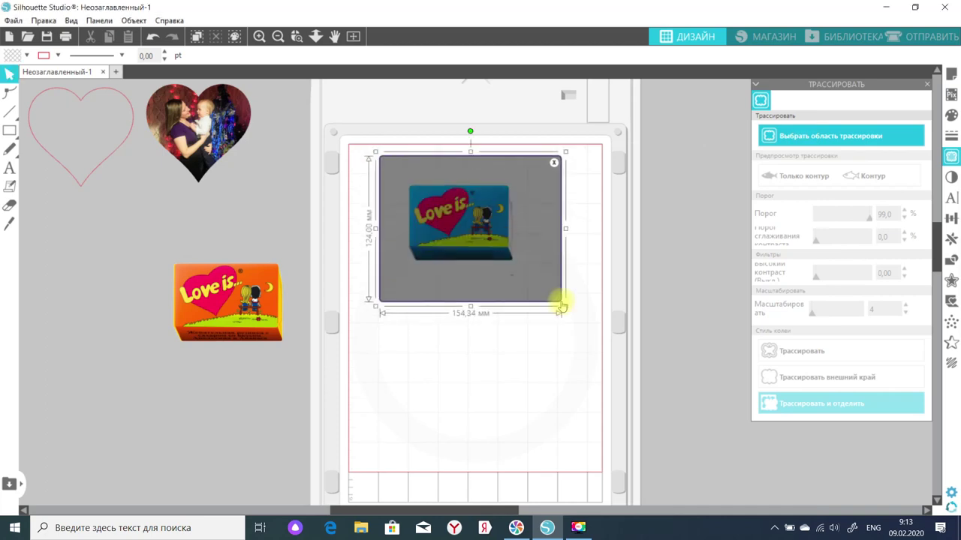
Trace and detach the blue wrapper with threshold 100% and scale 4
left_click(839, 220)
left_click_drag(887, 225, 889, 220)
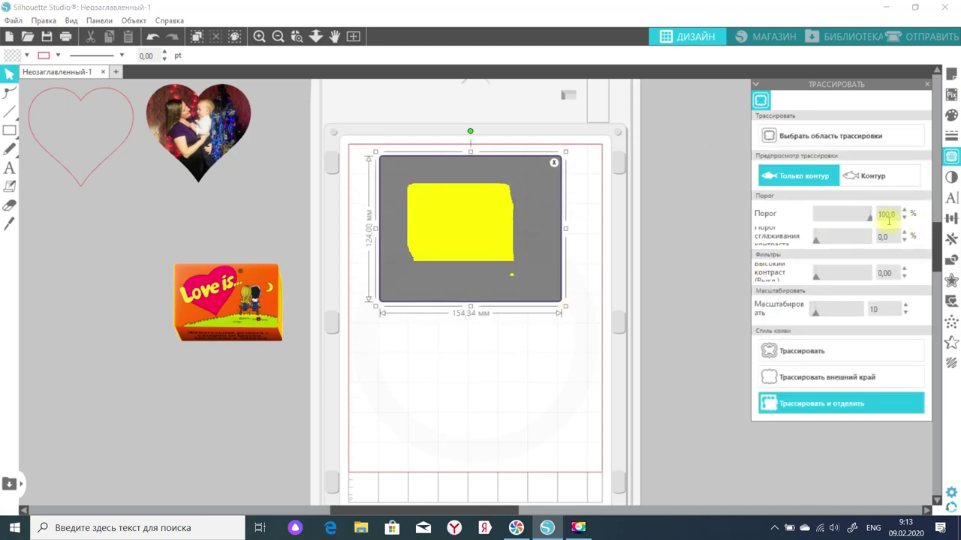
left_click(906, 220)
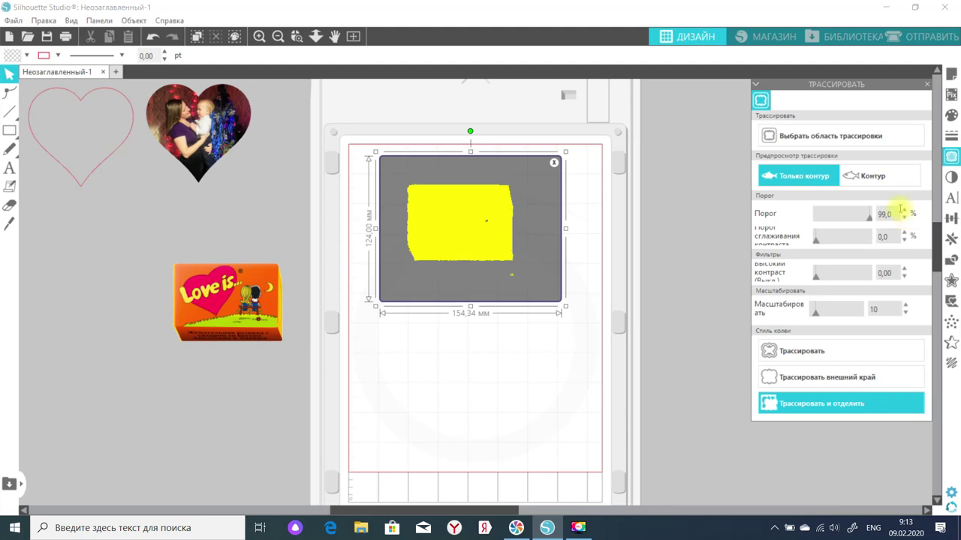
left_click(905, 211)
left_click_drag(814, 314, 793, 333)
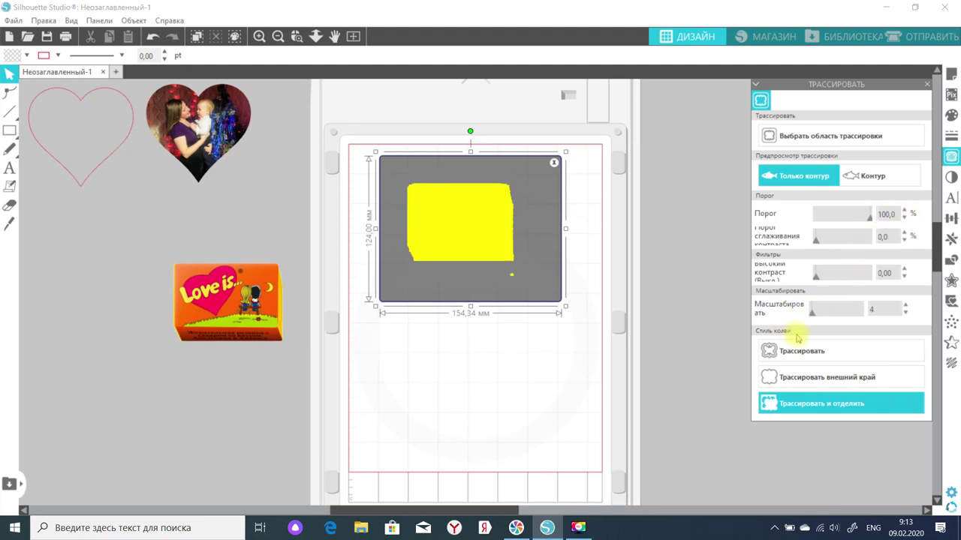
left_click(796, 405)
Move the detached blue wrapper off the page below the orange one and delete its leftover fragments from the page
mouse_move(462, 207)
left_mouse_down()
mouse_move(218, 403)
mouse_move(216, 393)
left_mouse_up()
left_click(300, 315)
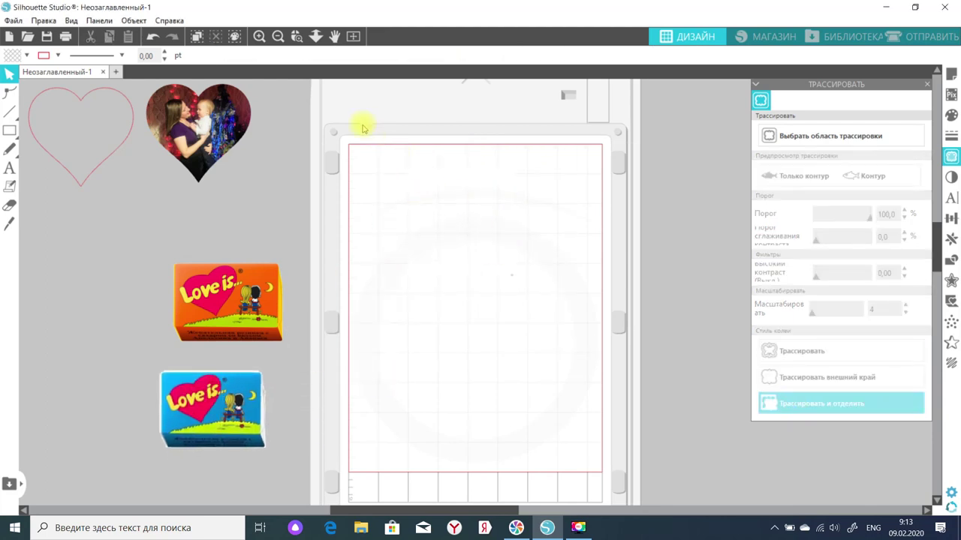
mouse_move(353, 128)
left_mouse_down()
mouse_move(407, 154)
mouse_move(532, 326)
left_mouse_up()
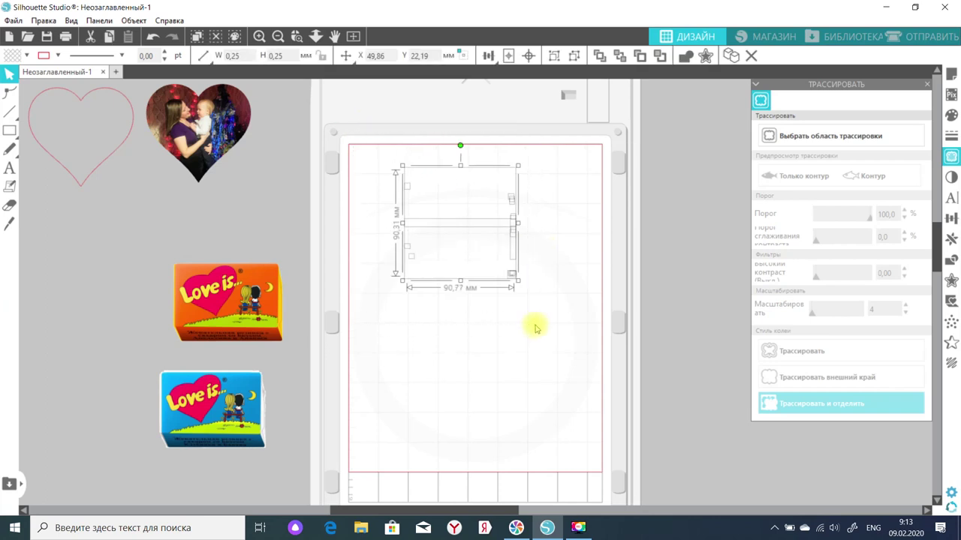
key("Delete")
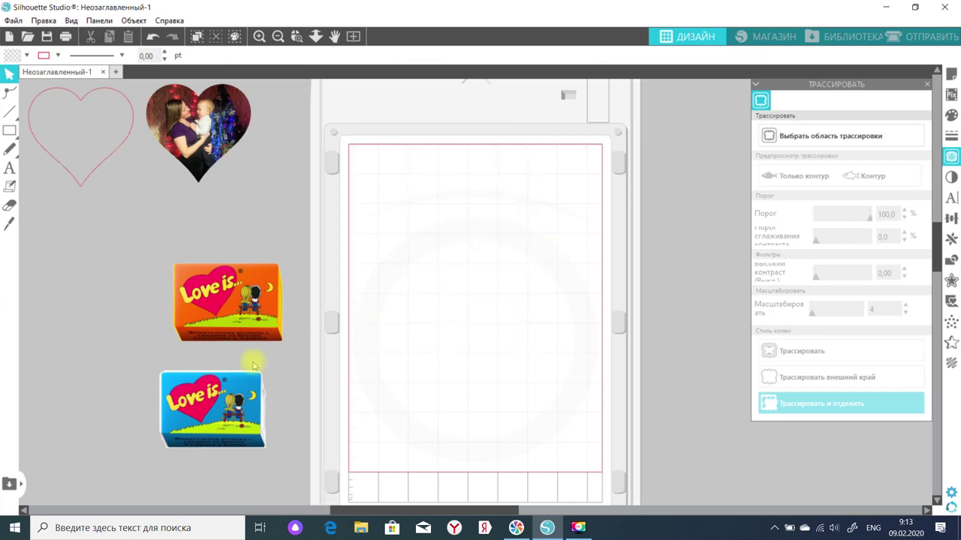
Park the orange and blue wrappers one above the other off the page, beyond its right edge
left_click_drag(226, 300, 701, 155)
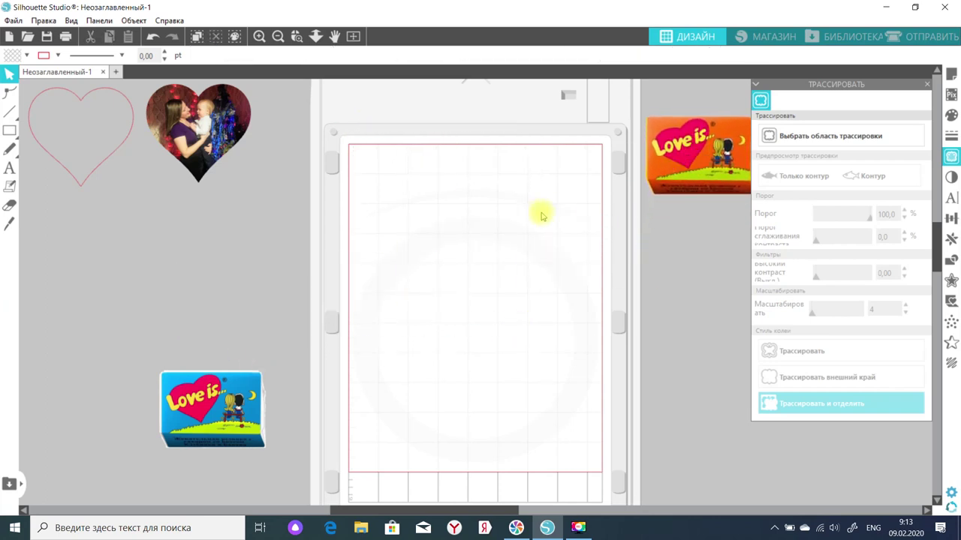
left_click_drag(210, 391, 698, 225)
left_click(476, 225)
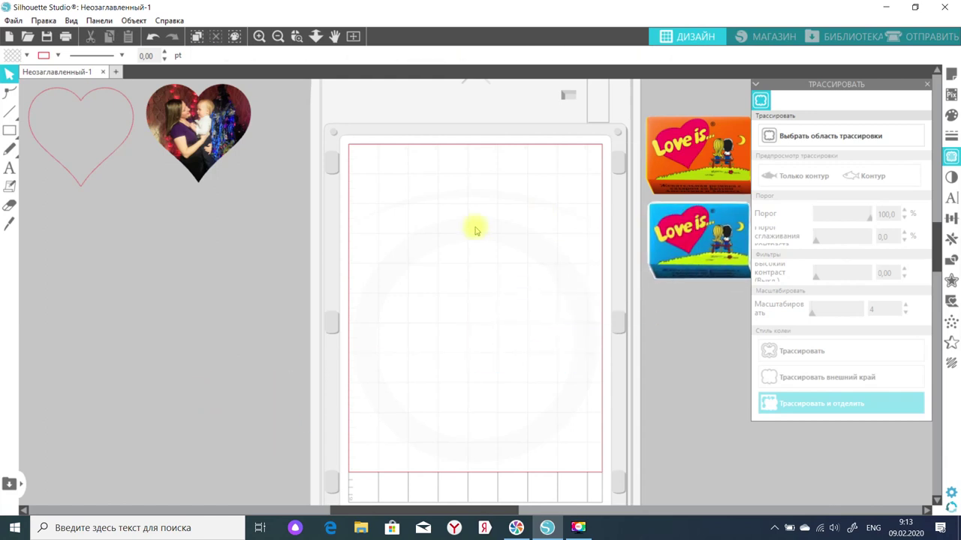
Merge the image love3 and shift the card strip down and left so its cards 47 and 48 lie on the page
left_click(13, 21)
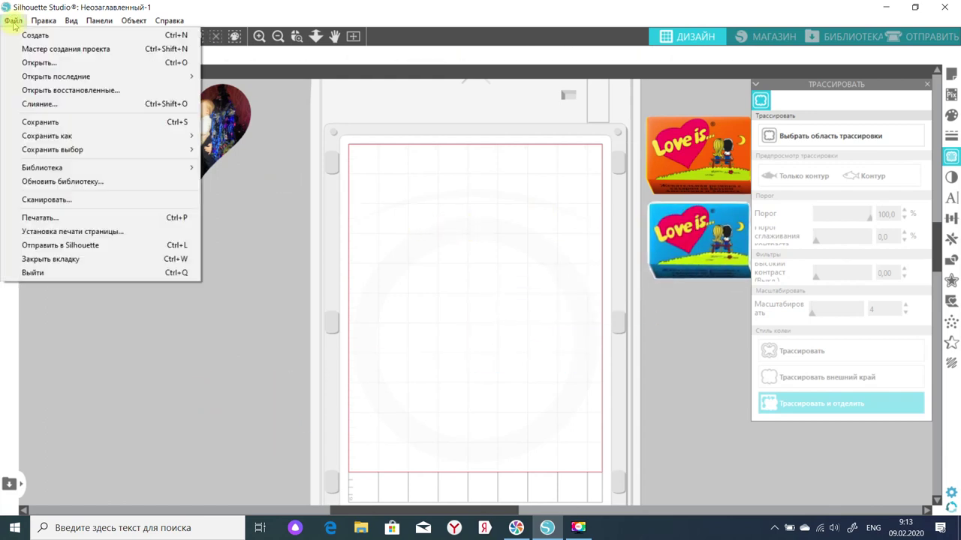
left_click(28, 104)
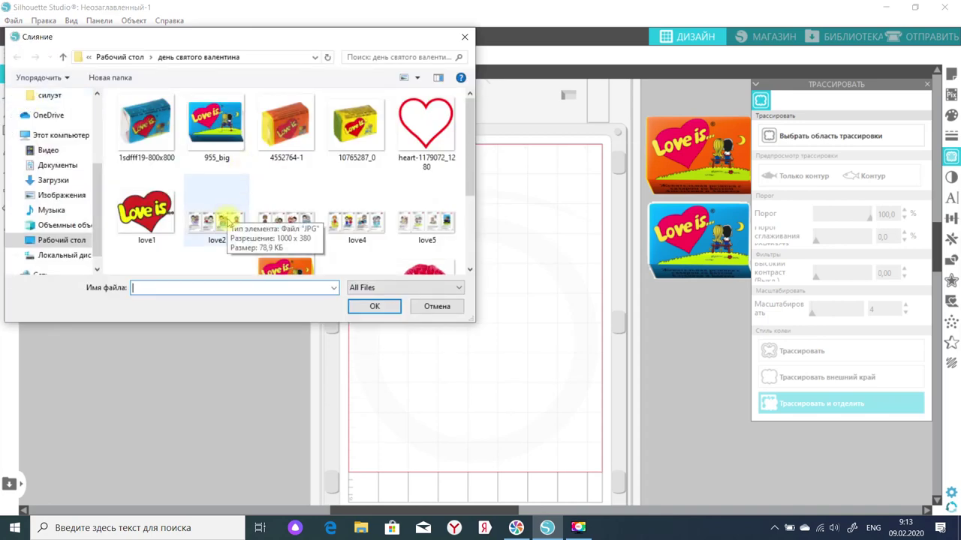
left_click(277, 220)
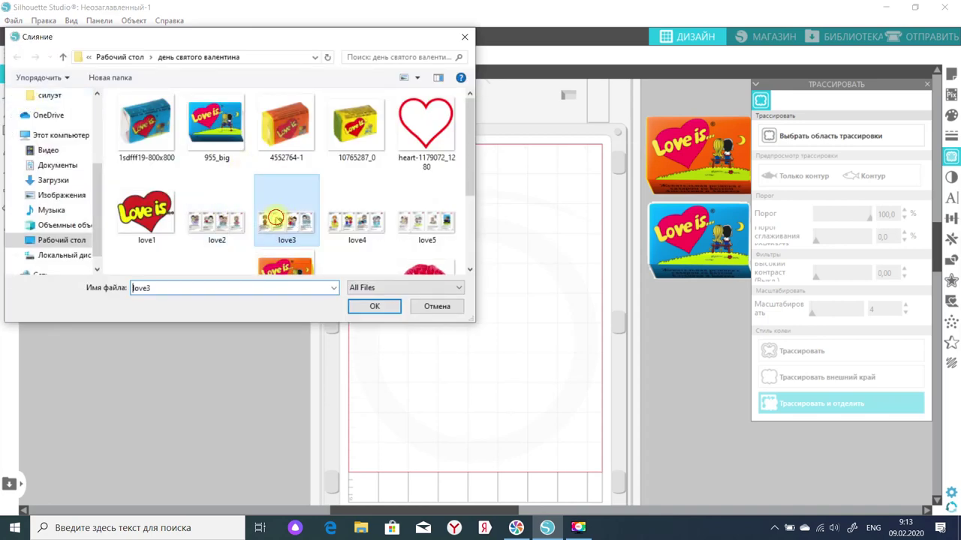
left_click(374, 307)
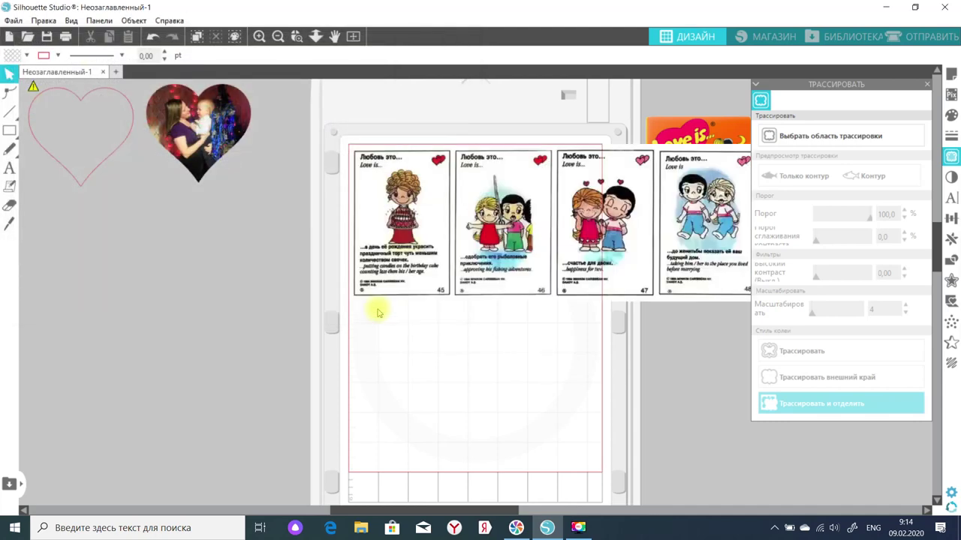
left_click_drag(497, 261, 275, 353)
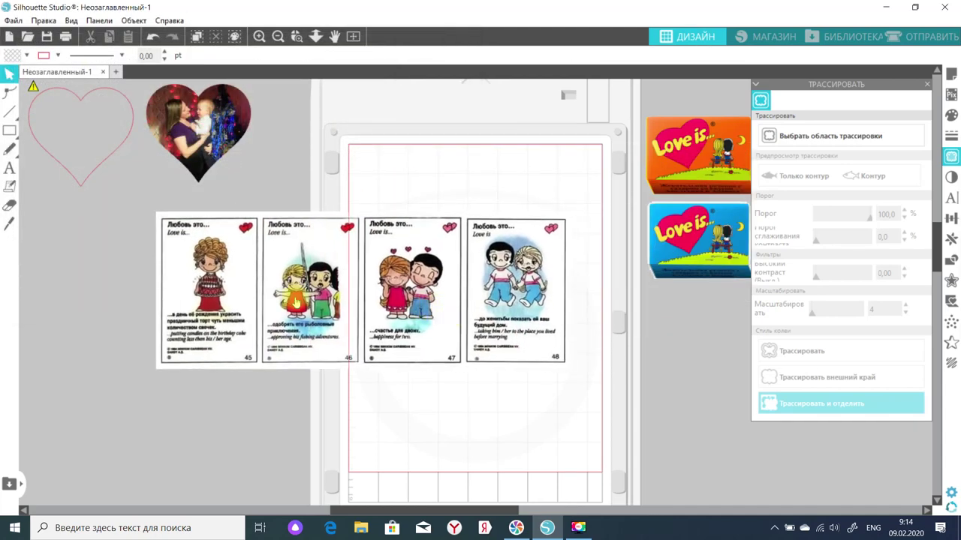
Cut the card strip with the Knife in outline mode along two vertical lines, one on each side of card 47
left_click(8, 225)
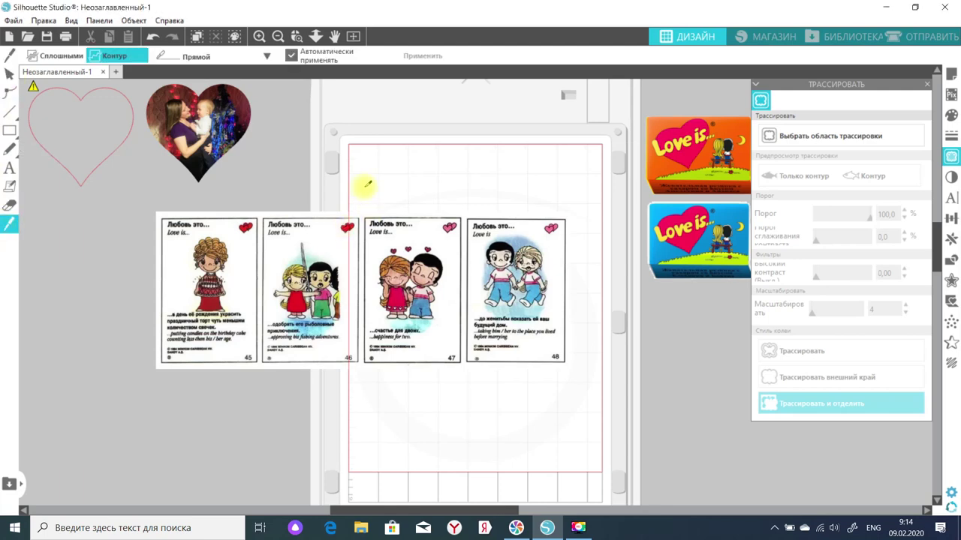
left_click_drag(360, 195, 359, 408)
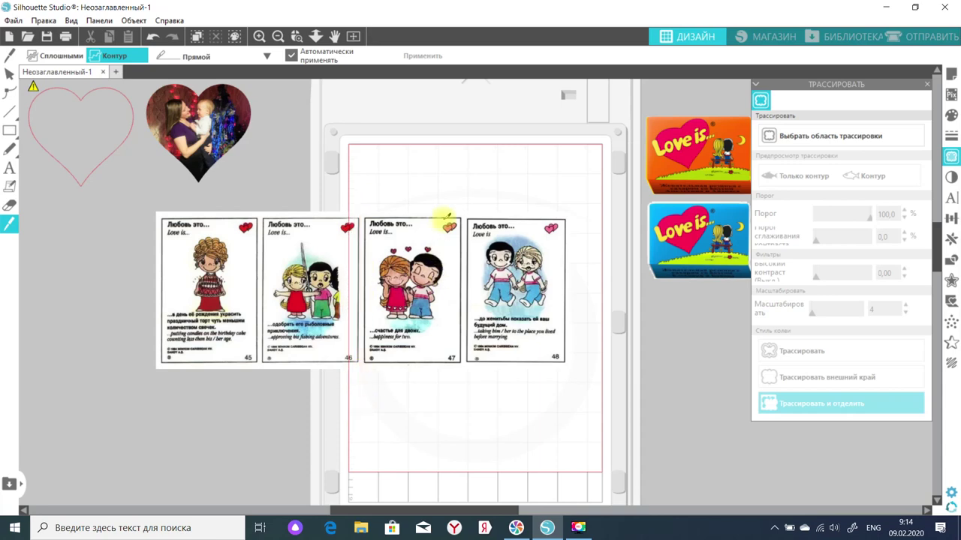
left_click_drag(465, 204, 463, 379)
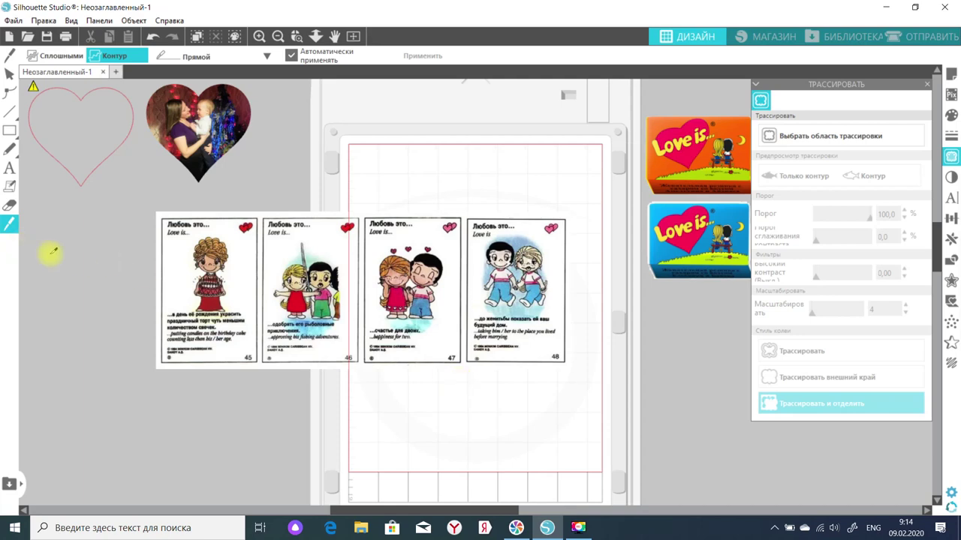
Pull the pieces with cards 45, 46 and 48 away from card 47 and delete them
key("v")
left_click_drag(257, 266, 160, 299)
left_click_drag(513, 283, 177, 348)
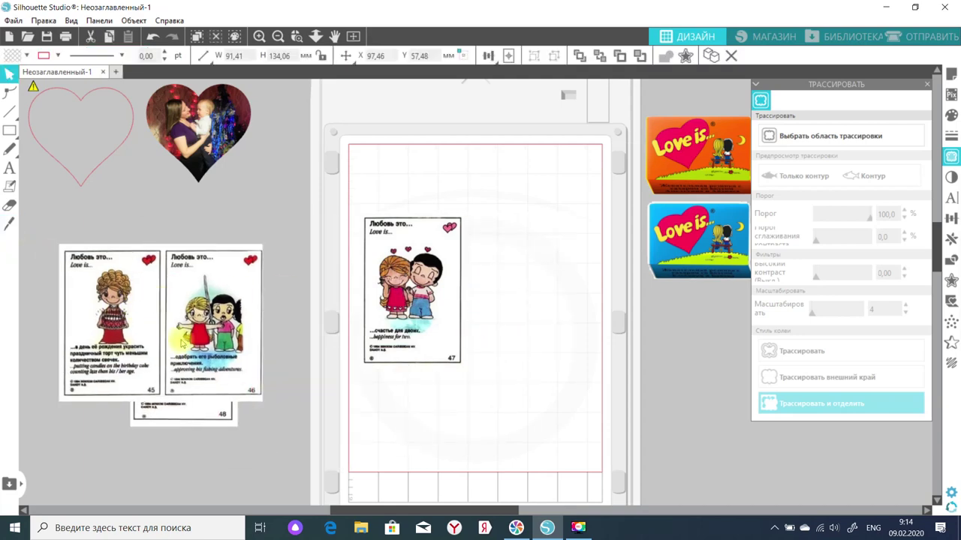
left_click_drag(60, 220, 266, 387)
key("Delete")
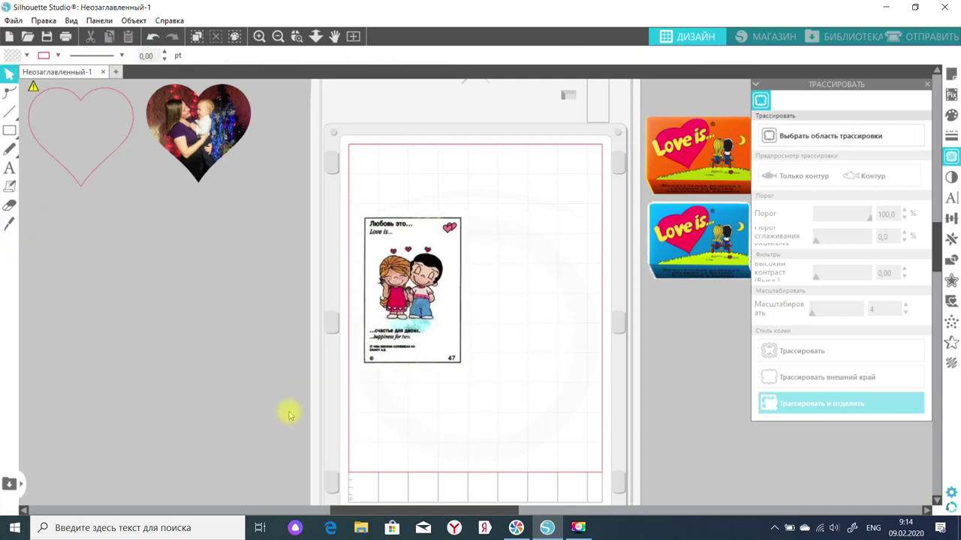
Trace and detach card 47 within an area of about 138 × 183 mm, using threshold 81%
left_click(831, 146)
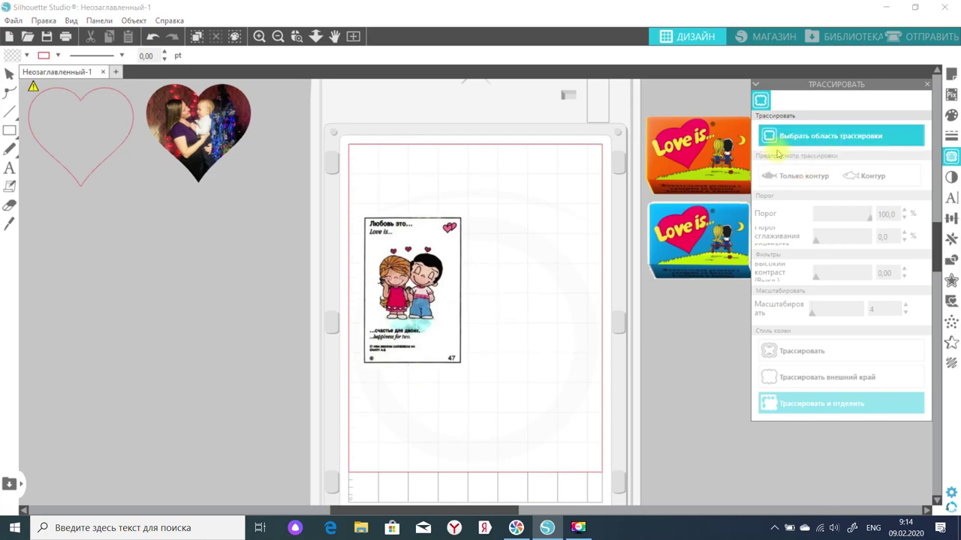
left_click_drag(330, 192, 457, 213)
left_click_drag(497, 252, 493, 408)
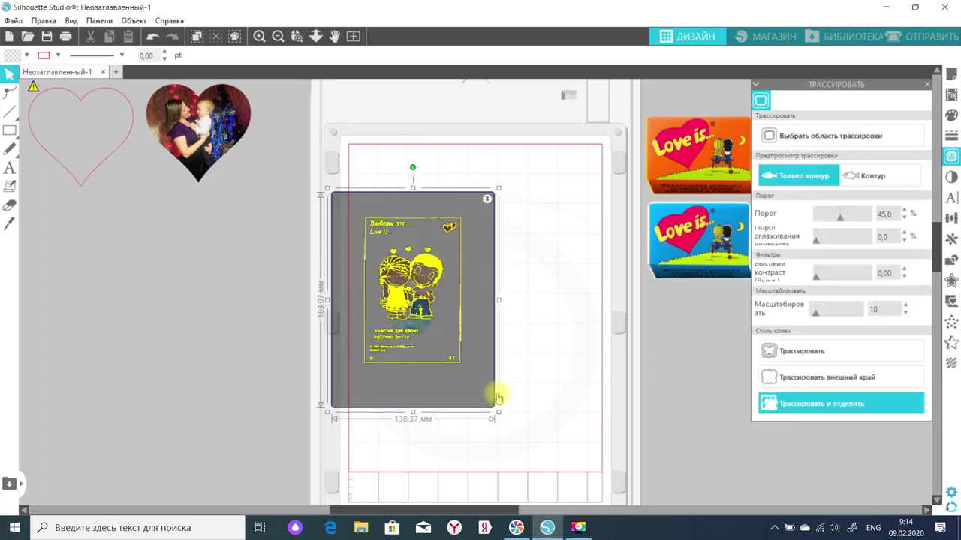
left_click_drag(842, 224, 861, 222)
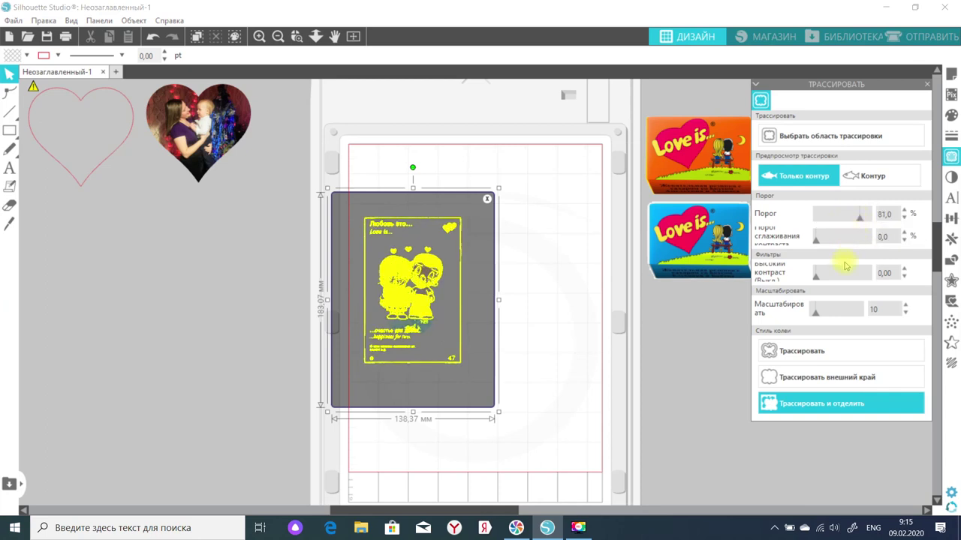
left_click(807, 402)
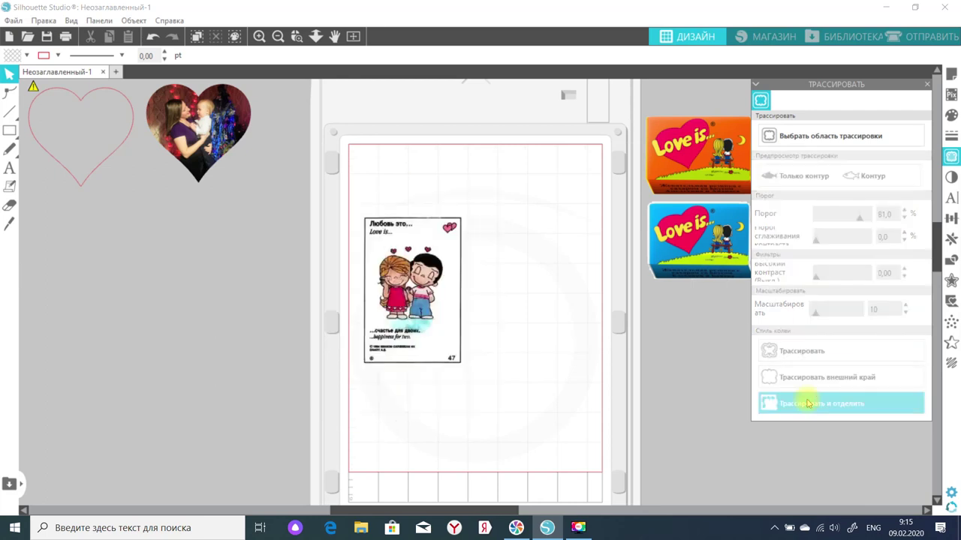
Move the detached card 47 off the page, delete its leftovers, and park the card below the blue wrapper
left_click_drag(422, 307, 242, 328)
mouse_move(311, 183)
left_mouse_down()
mouse_move(465, 322)
mouse_move(485, 388)
left_mouse_up()
key("Delete")
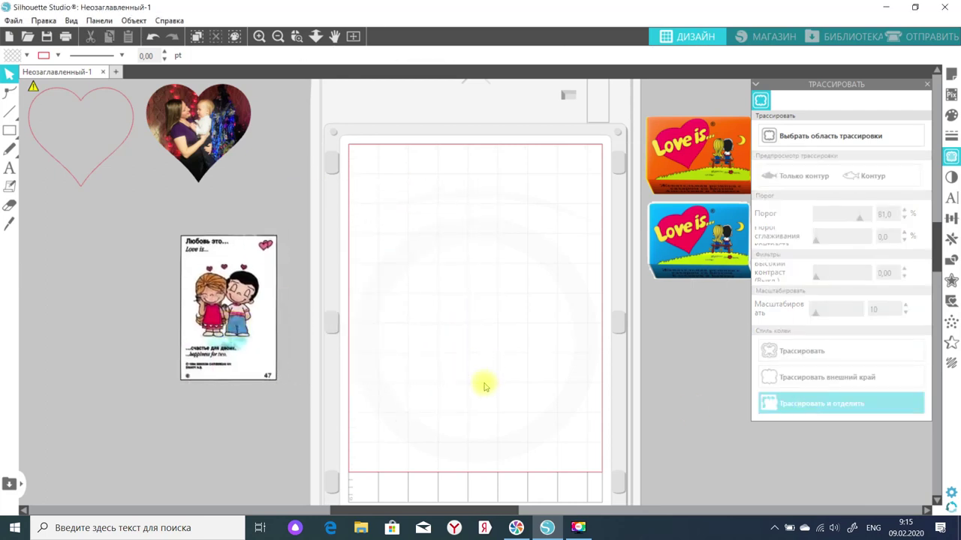
left_click_drag(218, 289, 702, 342)
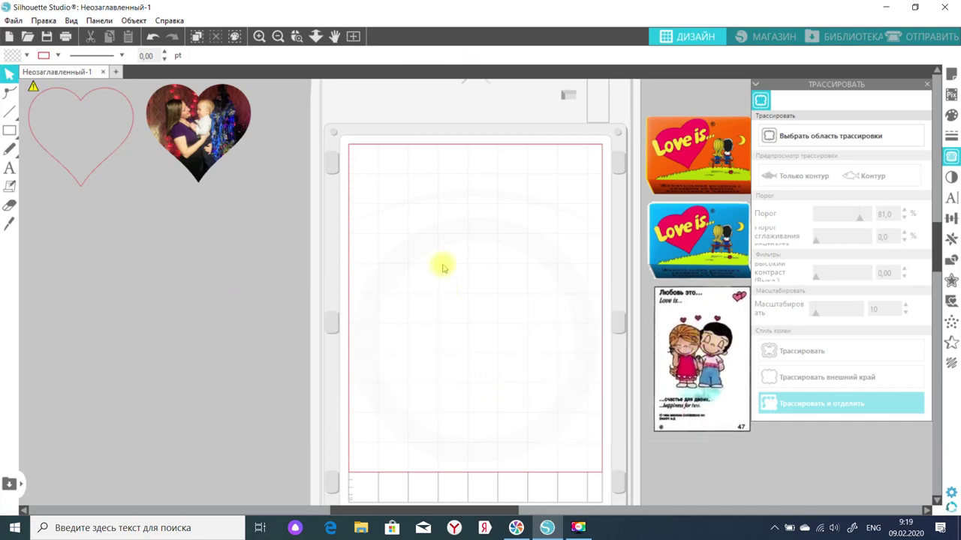
Merge the love4 card strip into the layout and place it across the page
left_click(13, 20)
left_click(33, 103)
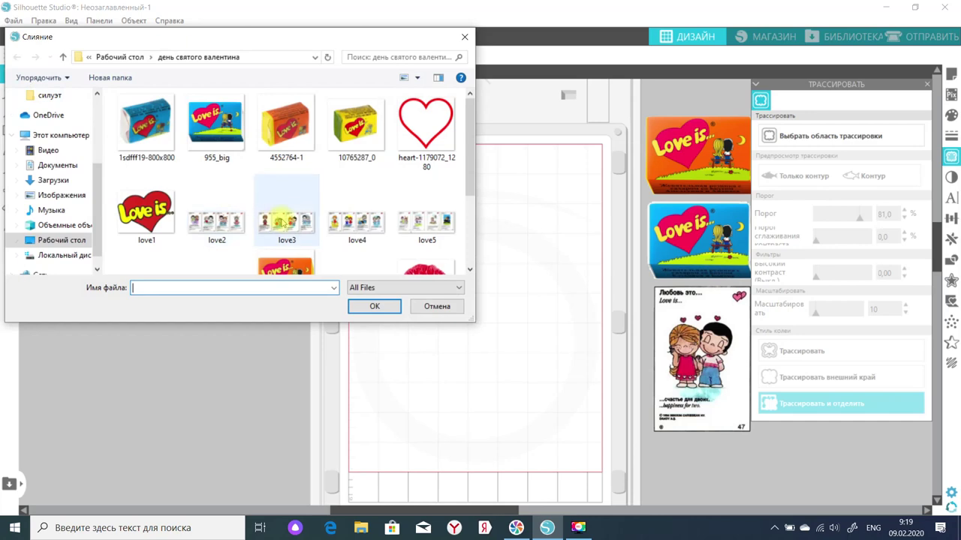
left_click(347, 210)
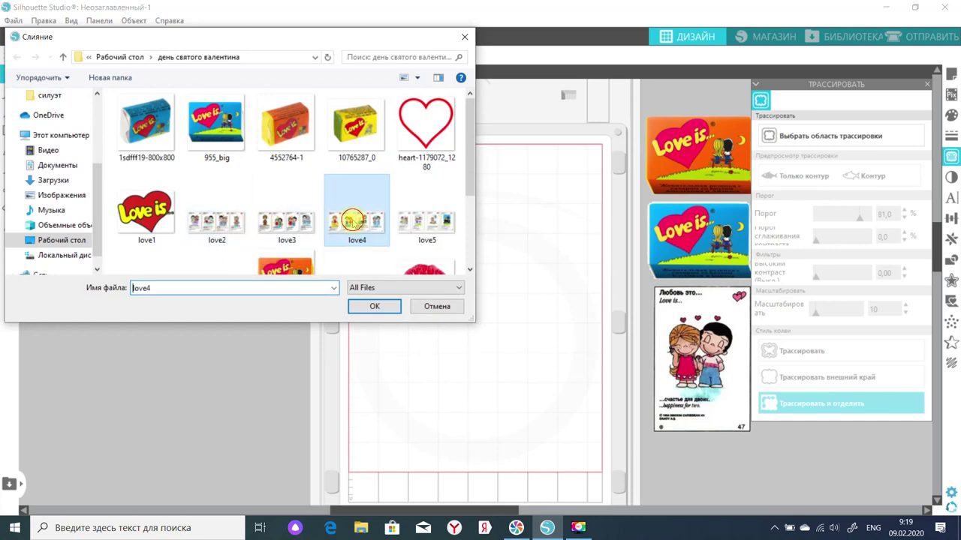
left_click(365, 306)
left_click_drag(430, 266, 277, 321)
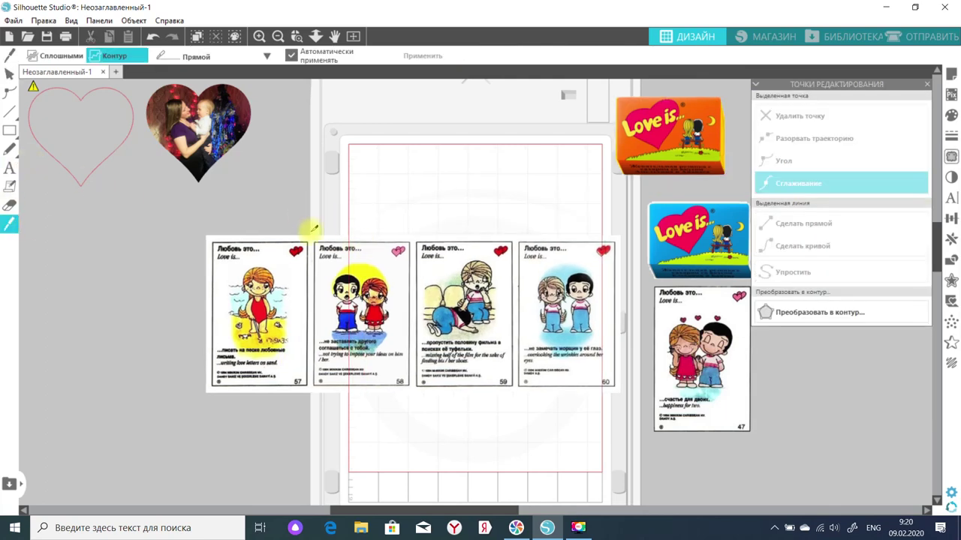
Cut card 57 off the strip with the Knife, delete the remaining cards, and move card 57 onto the page
left_click_drag(311, 231, 306, 402)
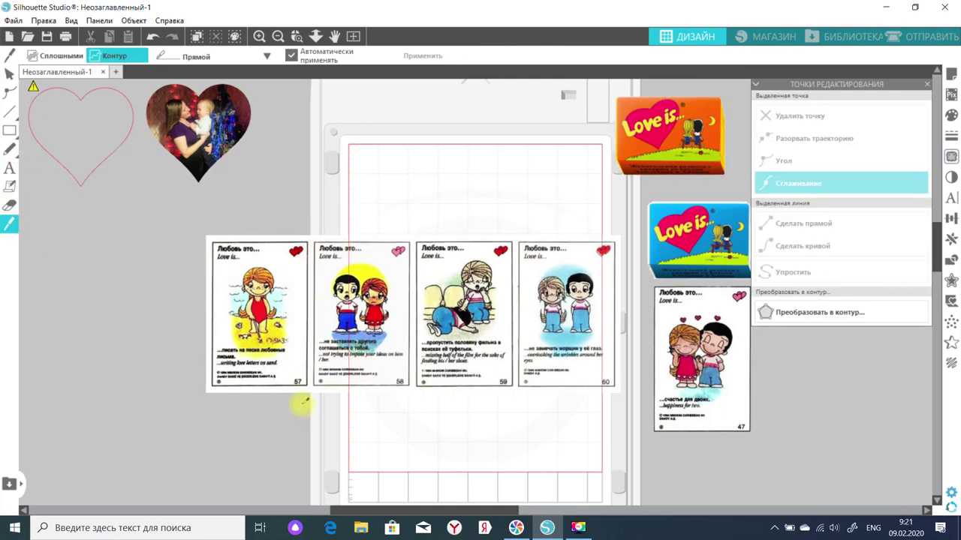
key("Escape")
left_click_drag(235, 287, 253, 368)
key("Delete")
left_click_drag(339, 225, 454, 287)
Trace and detach card 57 within an area of about 134 × 165 mm, using threshold 79% and scale 4
left_click(951, 156)
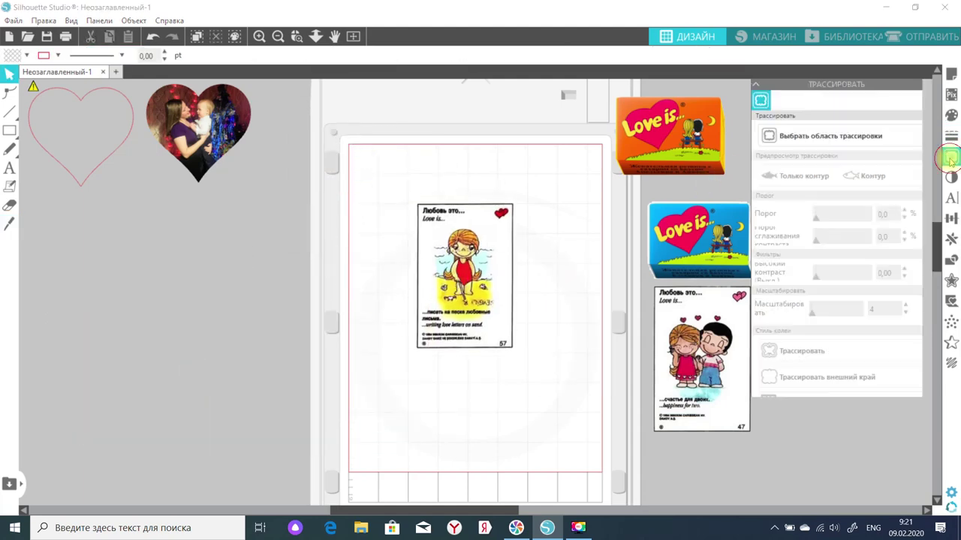
left_click(878, 132)
left_click_drag(389, 176, 546, 369)
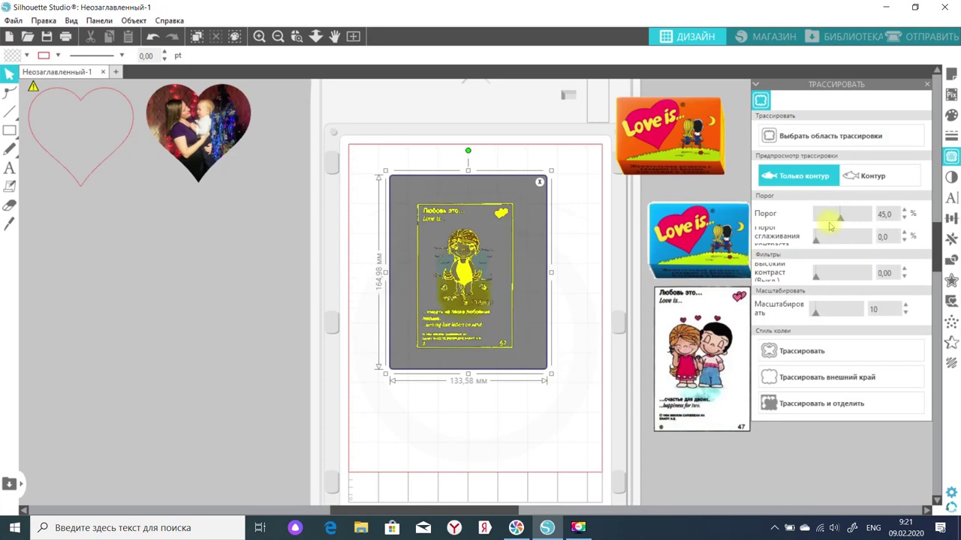
left_click_drag(839, 215, 860, 220)
left_click_drag(817, 310, 811, 309)
left_click(789, 403)
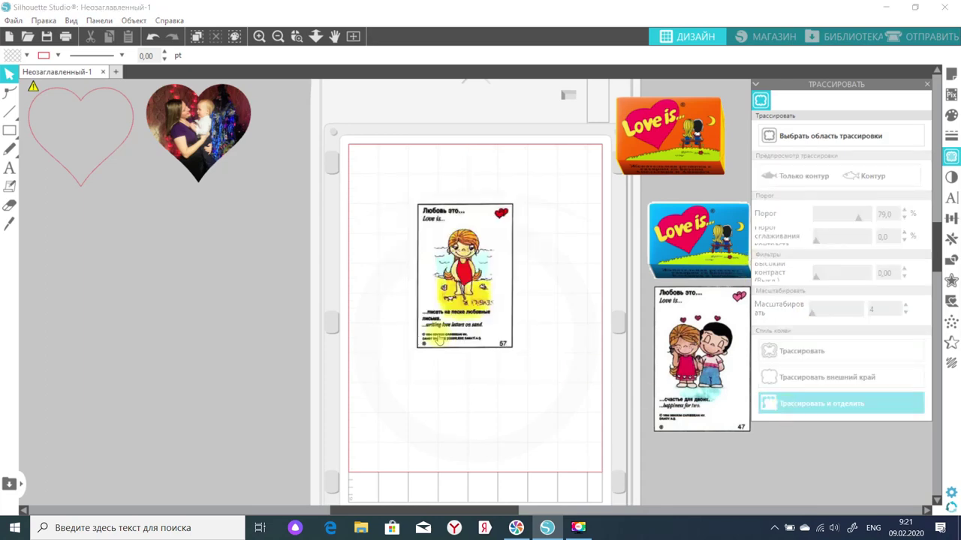
Clear the tracing leftovers of card 57 from the page and set the detached card's height to 96 mm
mouse_move(354, 161)
left_mouse_down()
mouse_move(545, 258)
mouse_move(539, 403)
left_mouse_up()
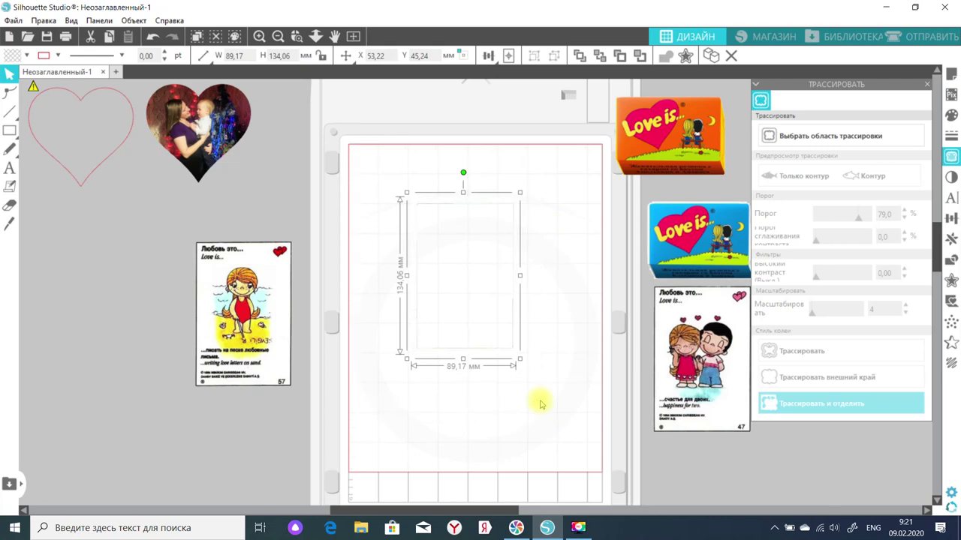
key("ctrl+z")
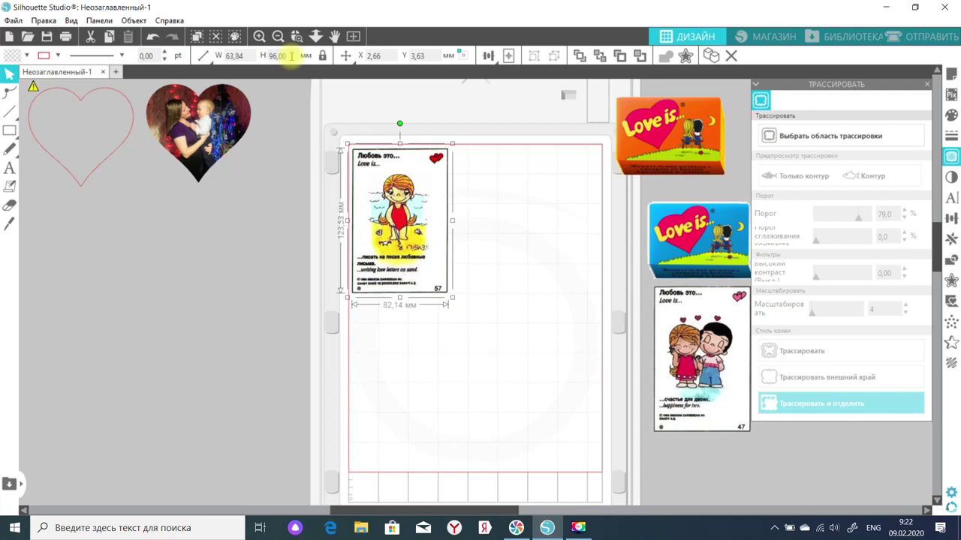
key("Return")
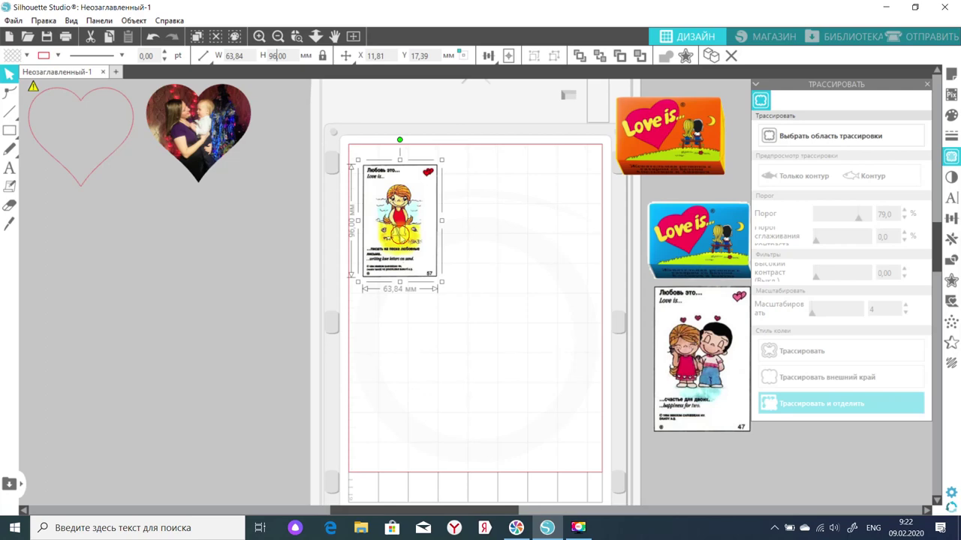
Bring card 47 onto the page, set its height to 96 mm, and place it beside card 57
left_click_drag(681, 350, 509, 240)
left_click(509, 242)
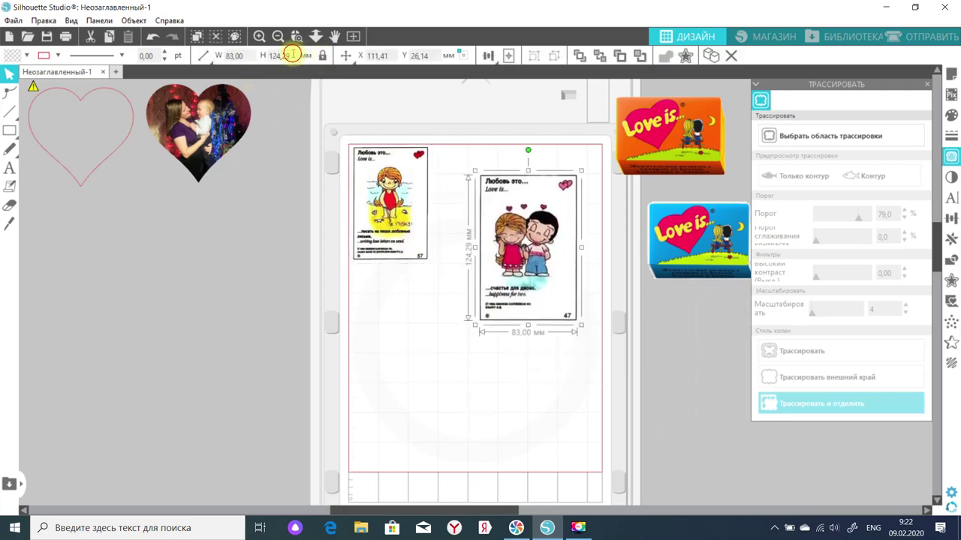
type("96")
key("Return")
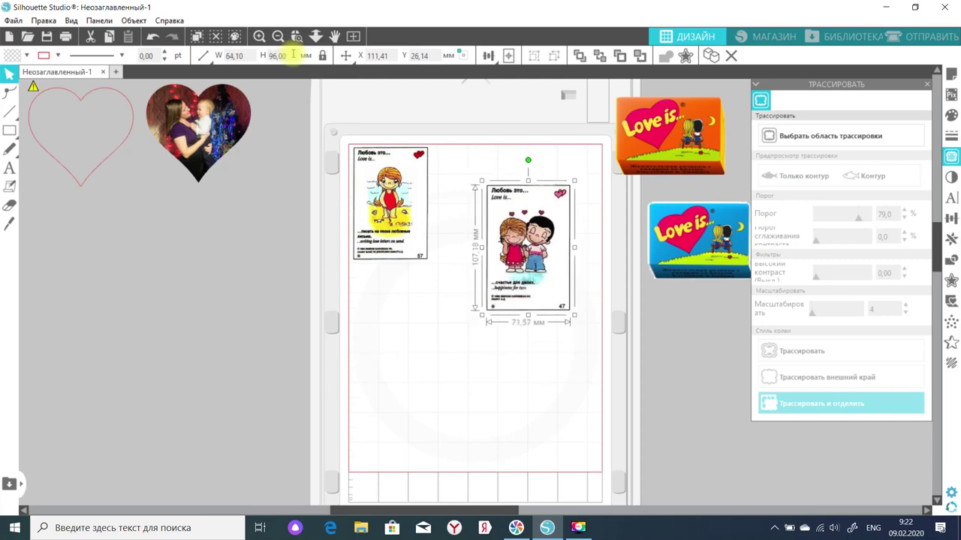
left_click_drag(523, 254, 478, 213)
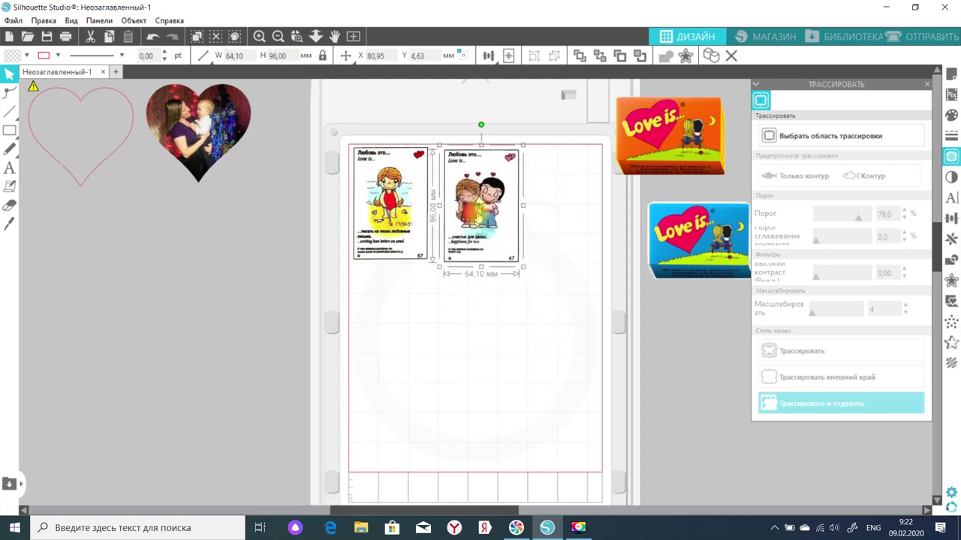
Move the blue wrapper onto the page below card 47 and resize it to about 58 × 42 mm
left_click_drag(695, 240, 481, 309)
left_click_drag(541, 348, 490, 325)
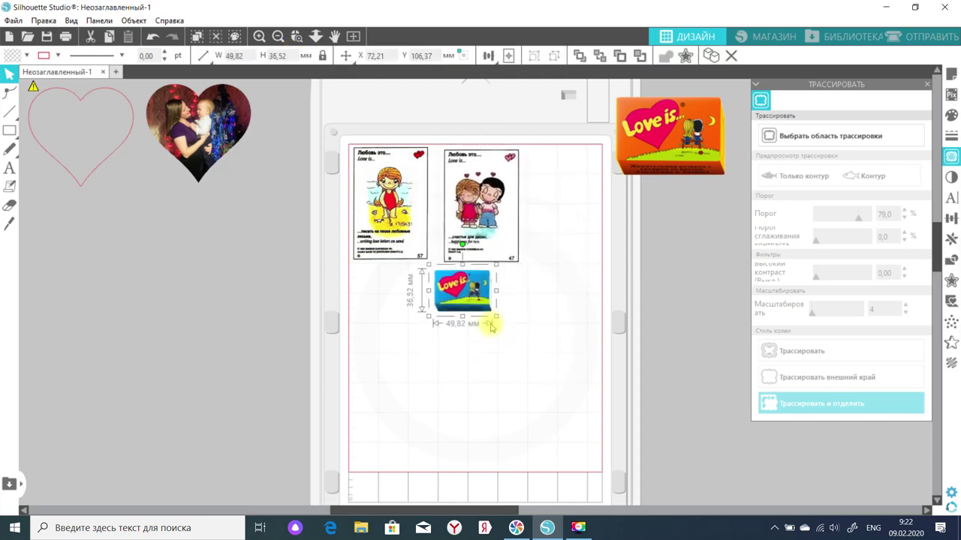
left_click_drag(462, 292, 546, 293)
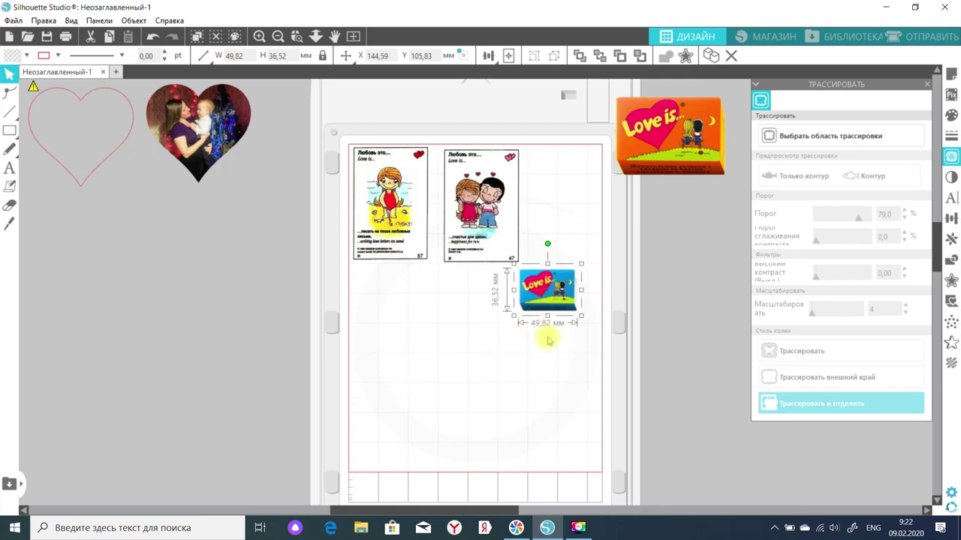
left_click_drag(582, 321, 592, 325)
mouse_move(562, 296)
left_mouse_down()
mouse_move(512, 259)
mouse_move(572, 288)
mouse_move(567, 298)
left_mouse_up()
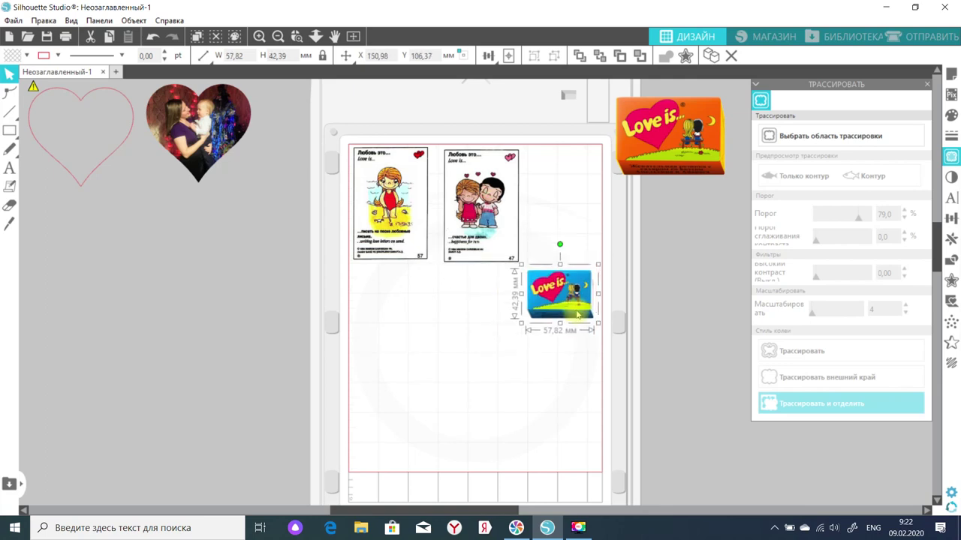
left_click_drag(575, 289, 560, 283)
Bring the orange wrapper onto the page, set its height to 40 mm, and place it below card 57
left_click_drag(686, 133, 548, 296)
left_click(296, 55)
type("40")
key("Return")
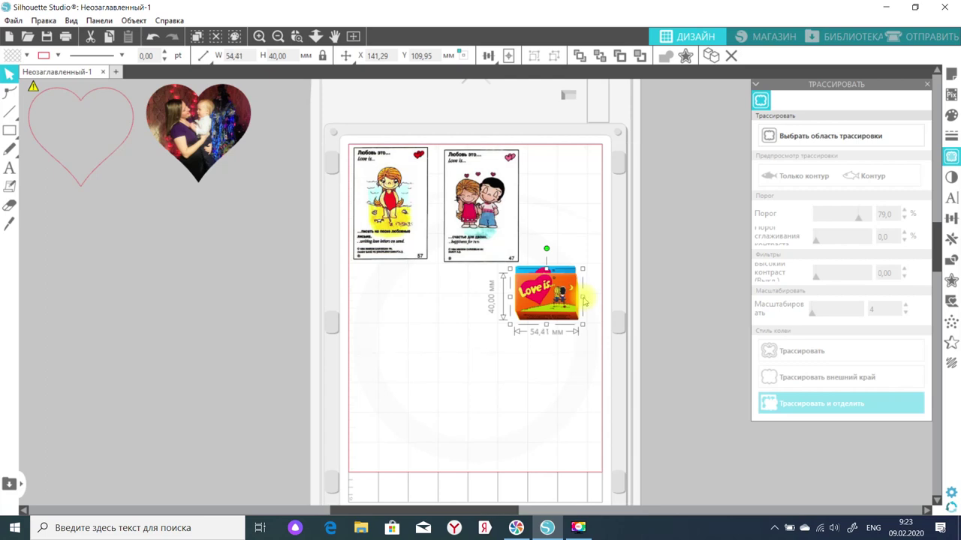
left_click_drag(560, 298, 417, 314)
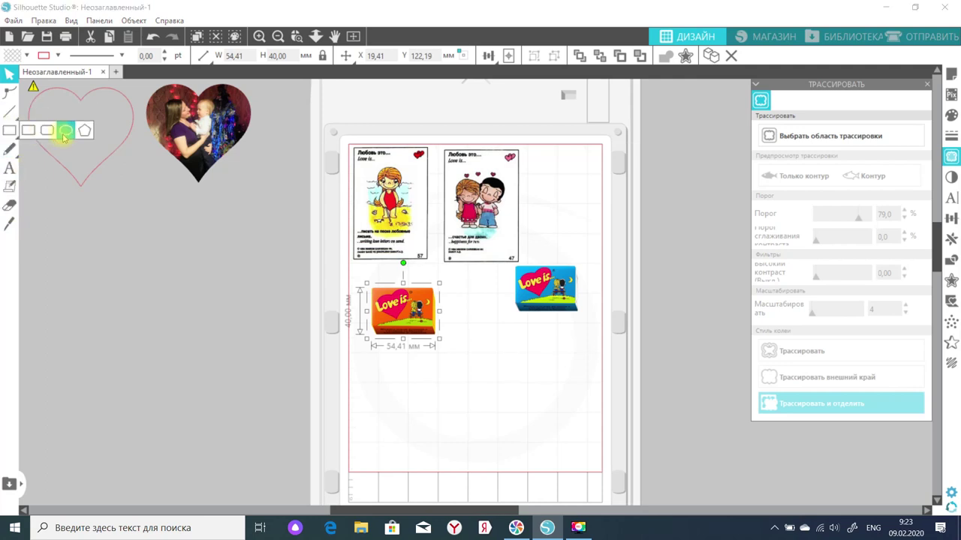
Draw a small circle on the empty area below the wrappers and set its diameter to 5 mm
left_click(66, 129)
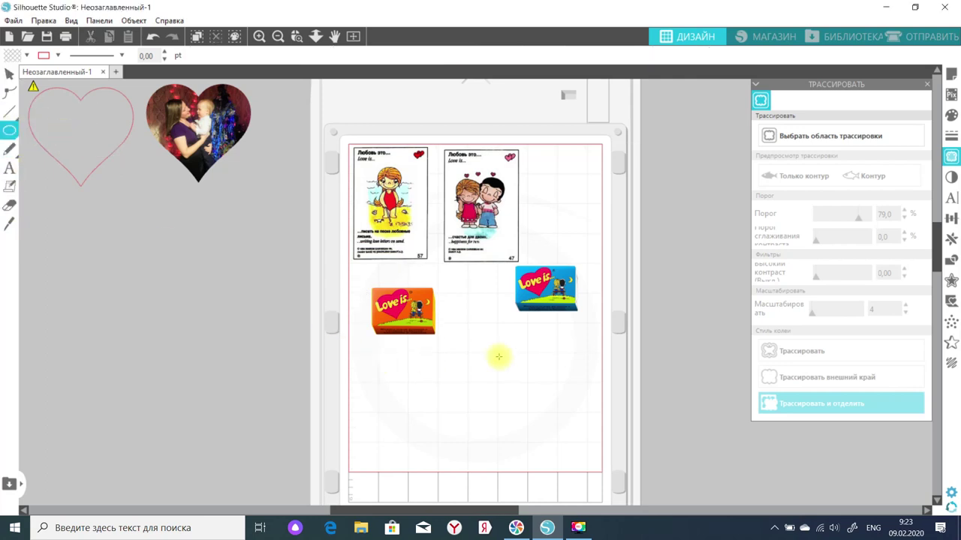
left_click_drag(498, 361, 503, 367)
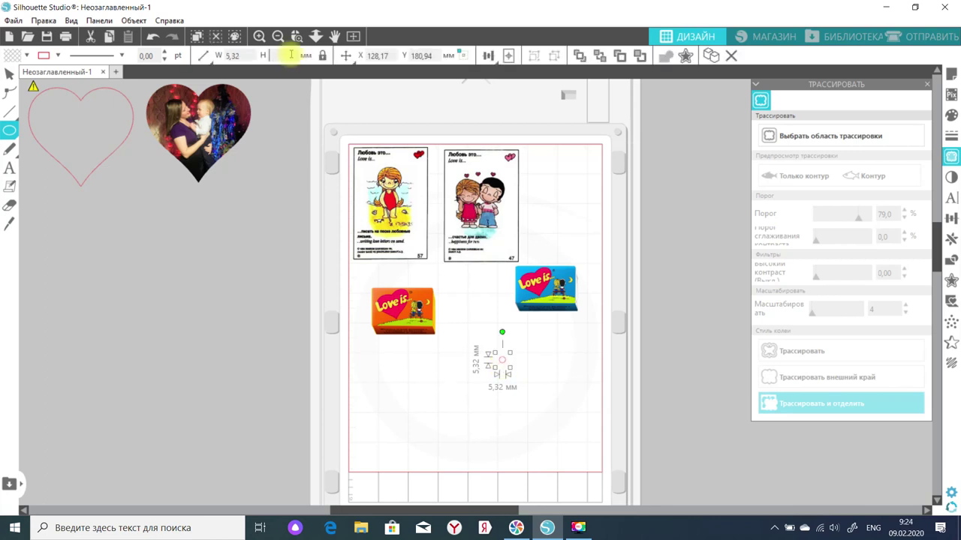
left_click(289, 225)
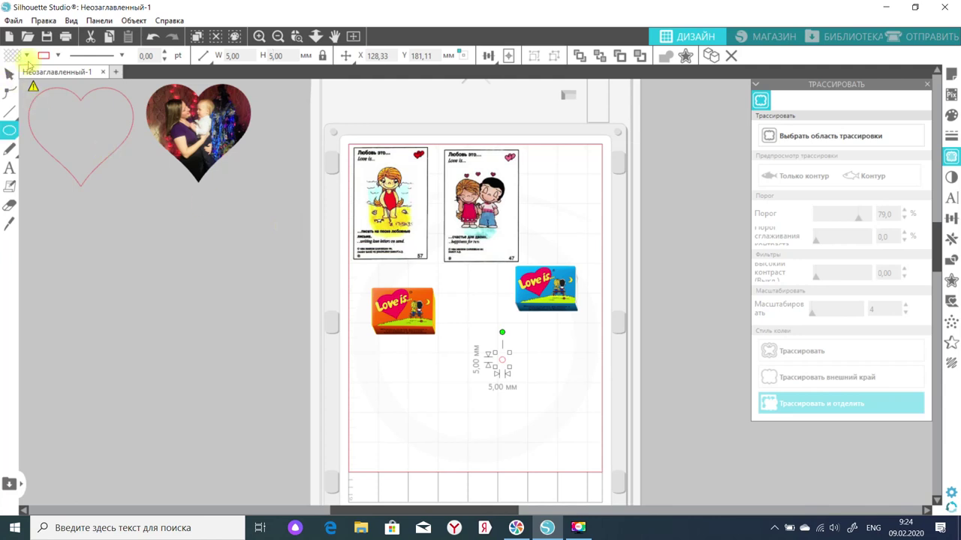
Change the small circle's line colour to blue and duplicate the circle in a row
left_click(57, 56)
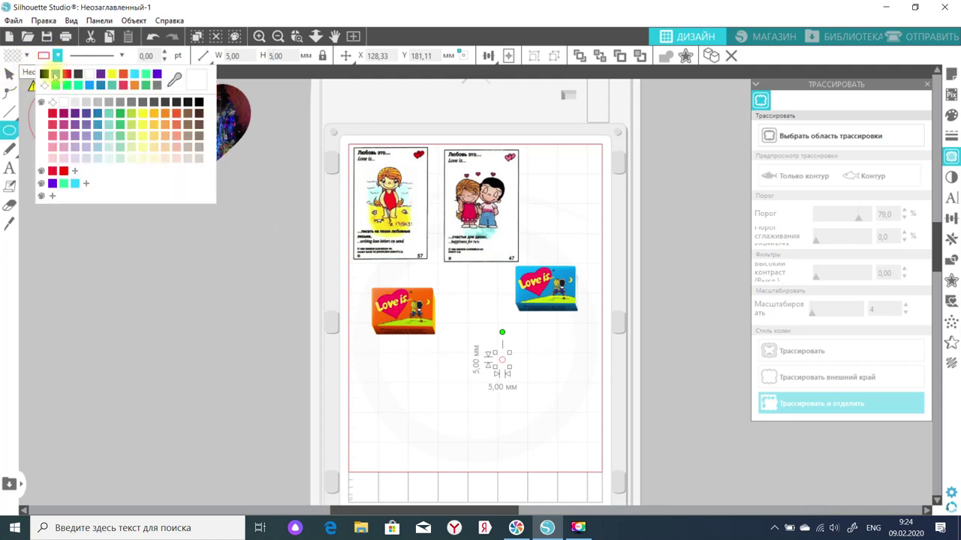
left_click(54, 75)
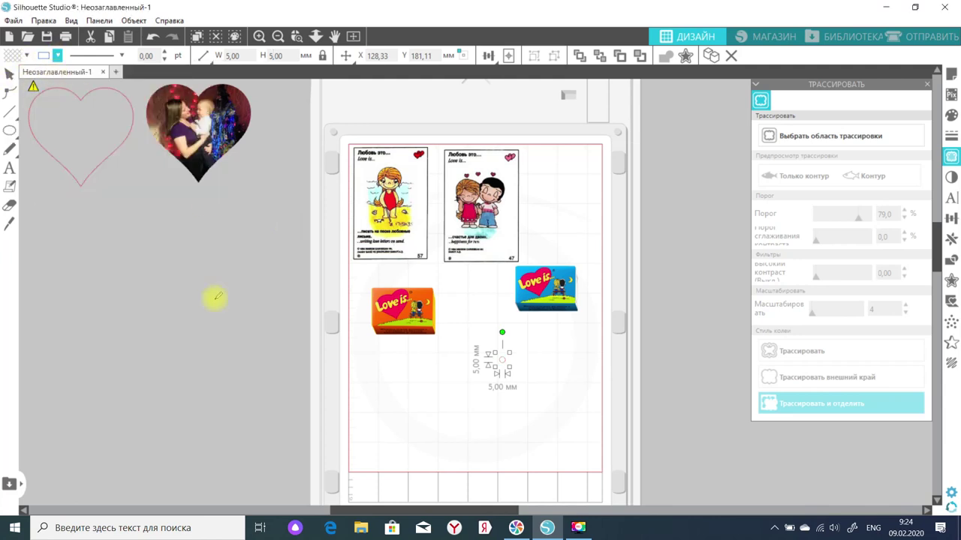
key("Right")
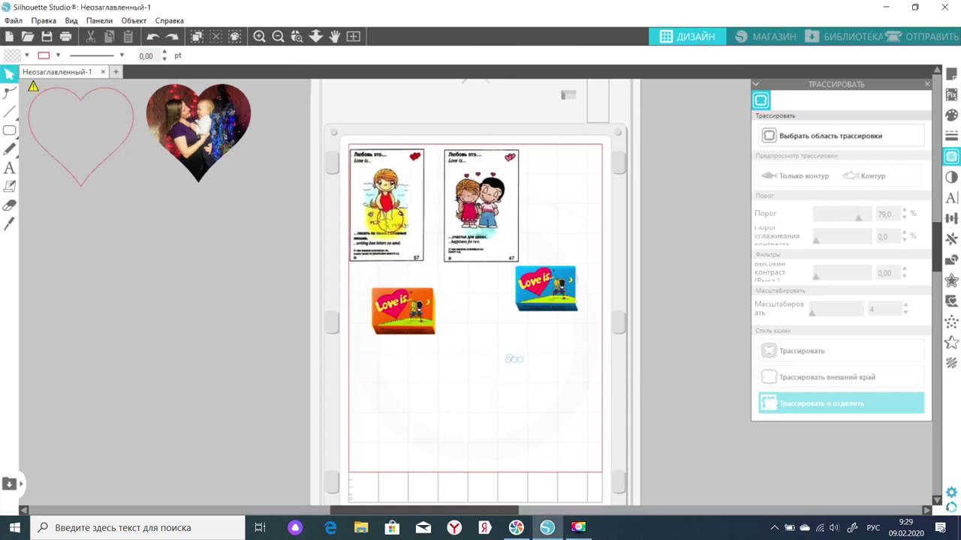
Move card 57 below the orange wrapper and draw a rounded rectangle of about 77 × 103 mm around it
left_click_drag(379, 221, 389, 423)
left_click(133, 228)
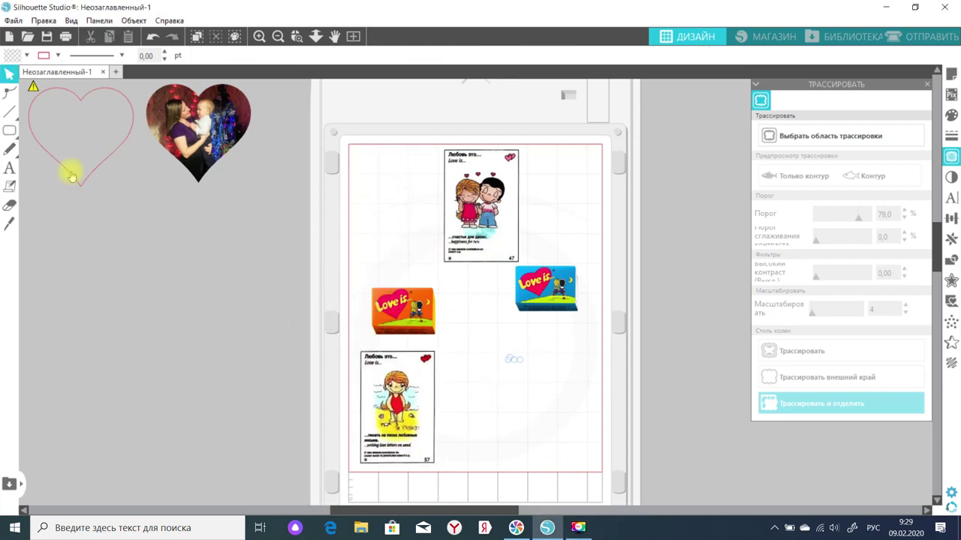
mouse_move(10, 134)
left_click(47, 129)
left_click_drag(351, 348, 442, 466)
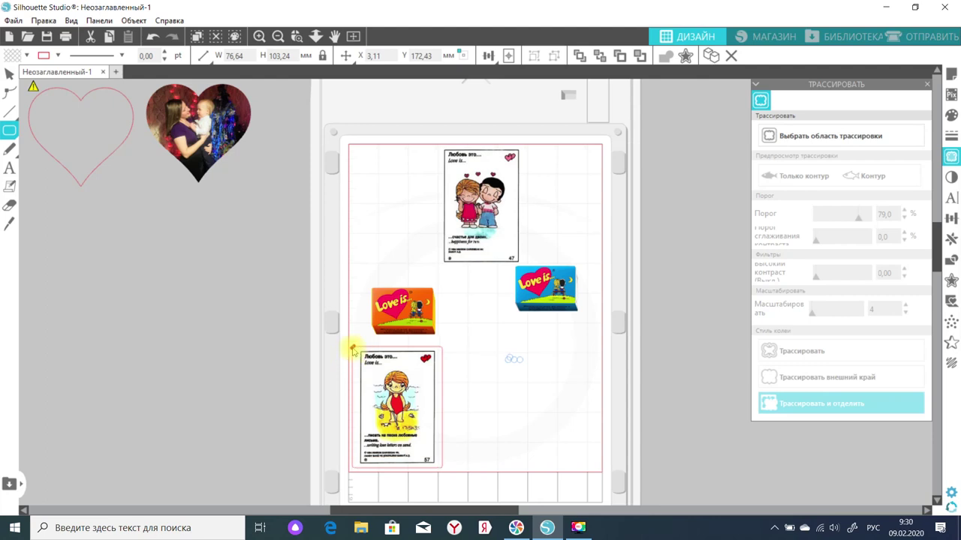
key("Escape")
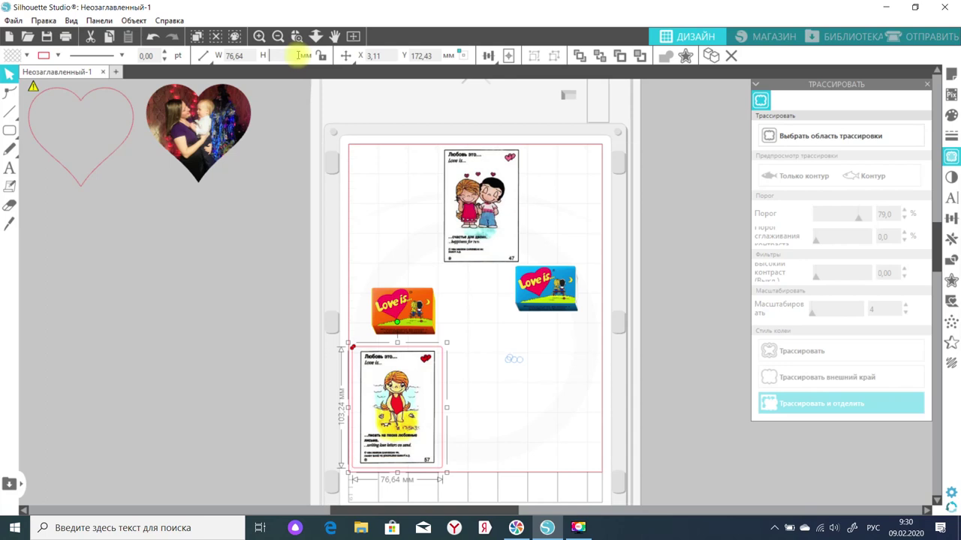
Set the rounded rectangle around card 57 to 68 mm wide and 100 mm high, without keeping proportions
left_click(300, 55)
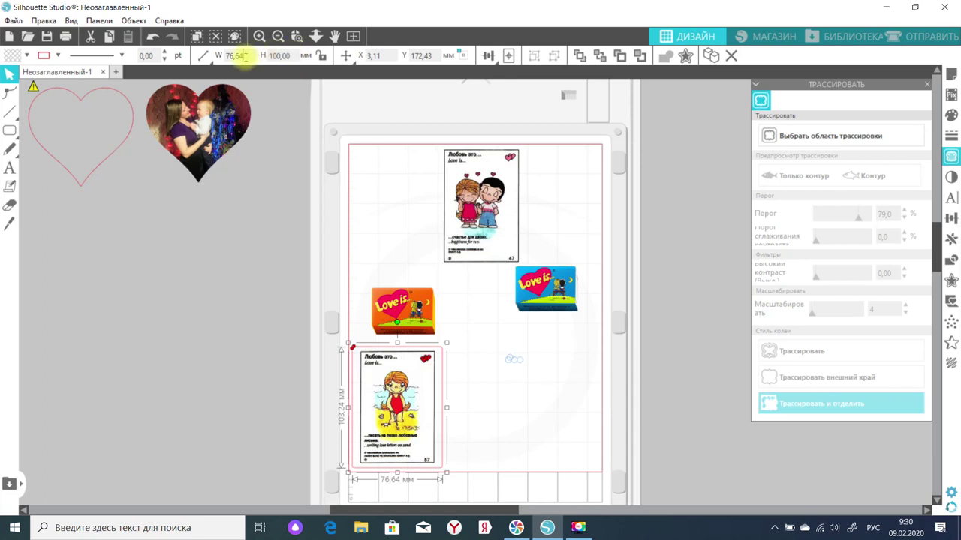
left_click(244, 56)
type("68")
key("Return")
Change the rounded rectangle's line colour to blue and centre the rectangle and card 57 on each other
left_click(57, 56)
left_click(45, 73)
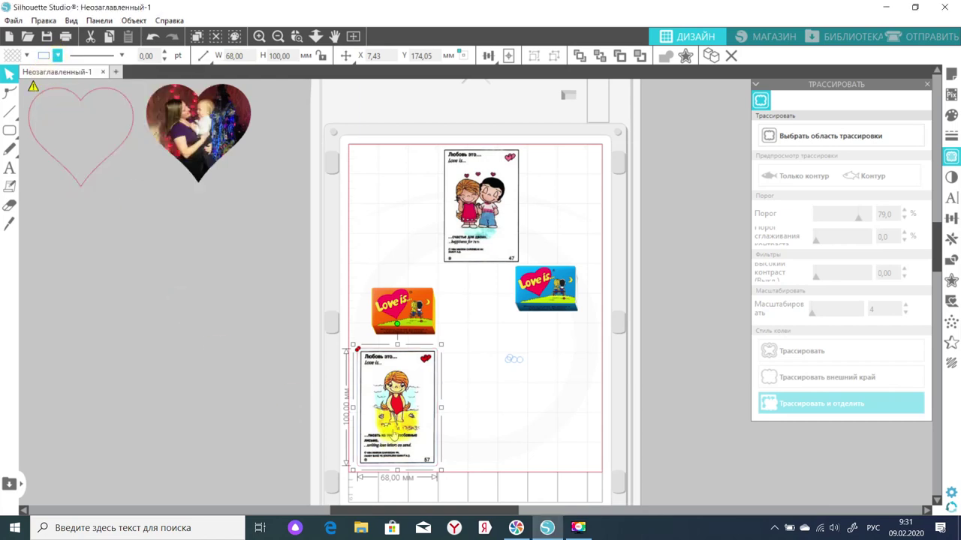
left_click_drag(353, 425, 353, 424)
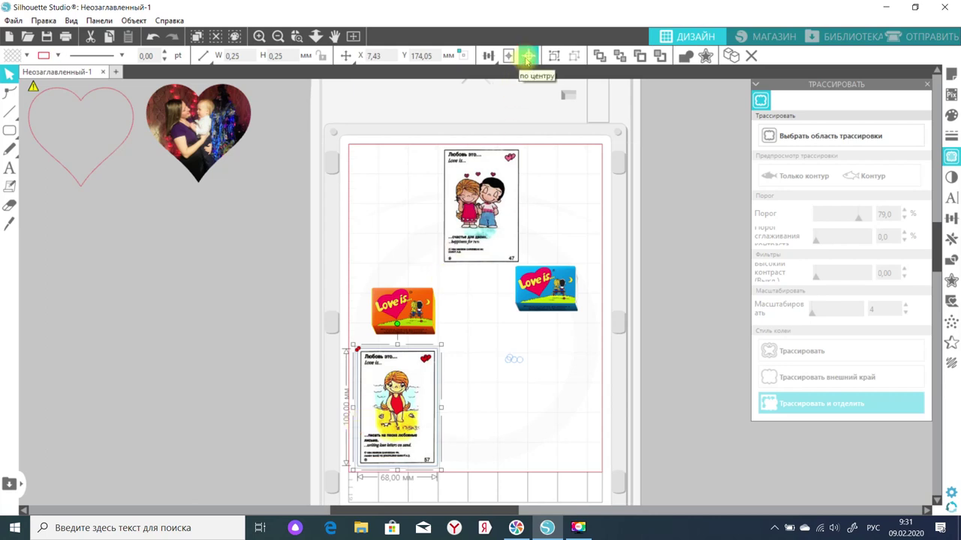
left_click(476, 321)
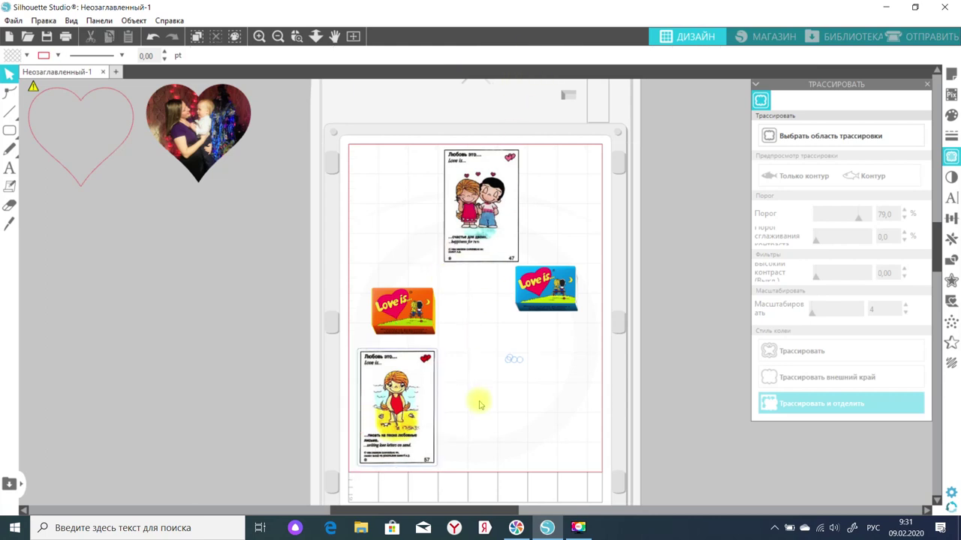
Move one 5 mm circle to the lower-right corner of card 57's rounded rectangle and group it with the rectangle
left_click(519, 364)
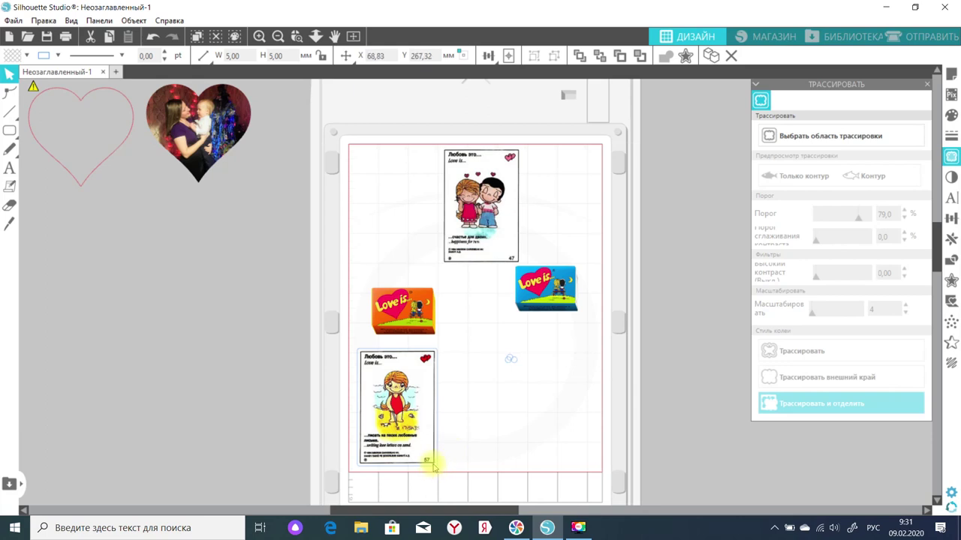
left_click(433, 466)
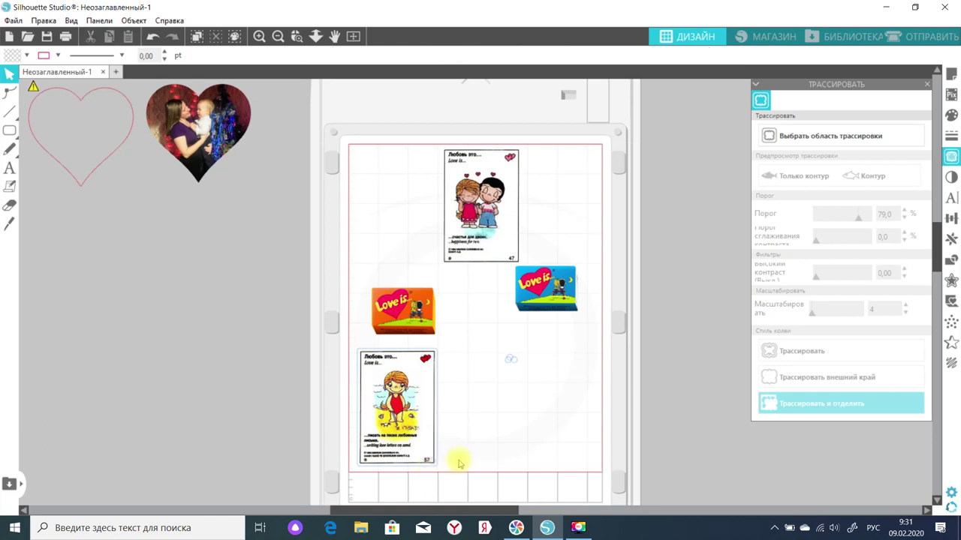
left_click(433, 460)
left_click(435, 469)
right_click(436, 469)
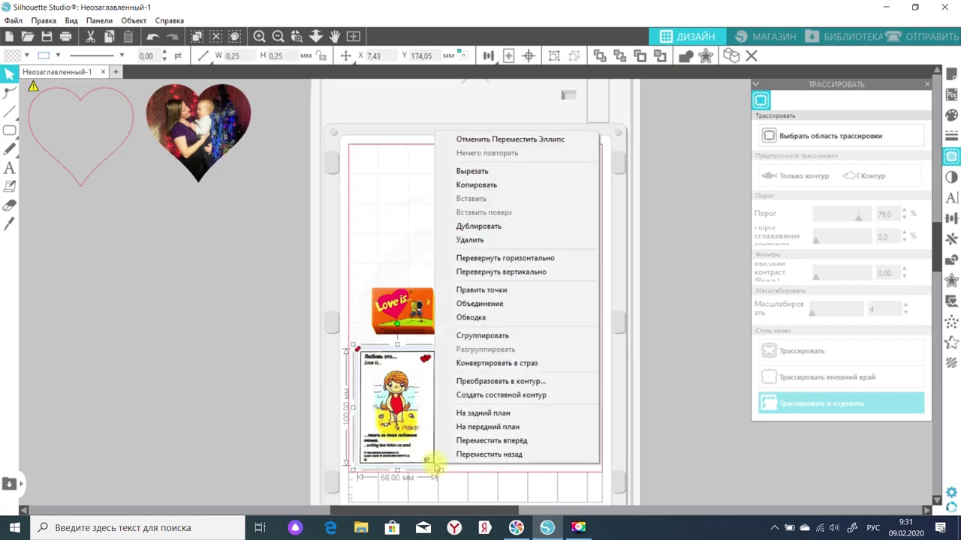
left_click(508, 336)
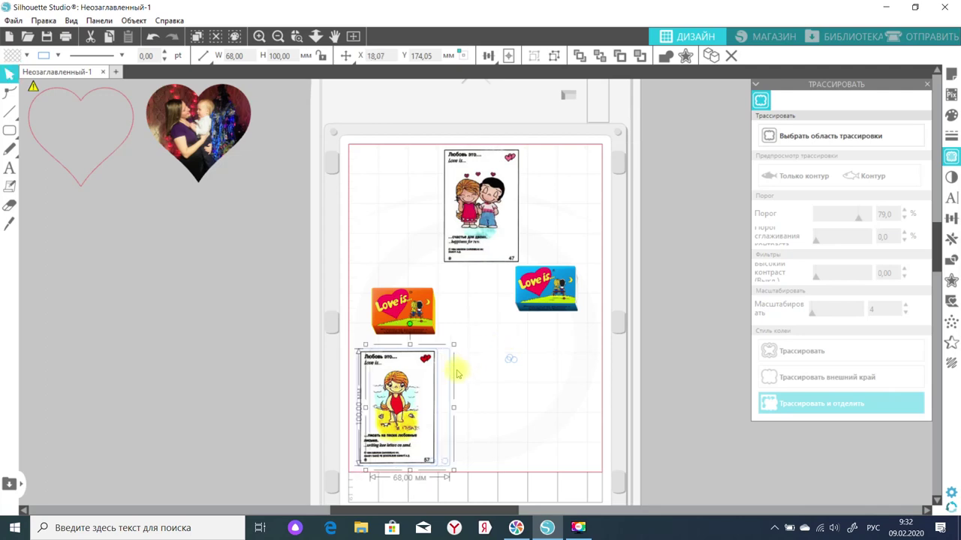
Group cards 57 and 47 each with its own outline and place them side by side at the page's upper edge
left_click(523, 190)
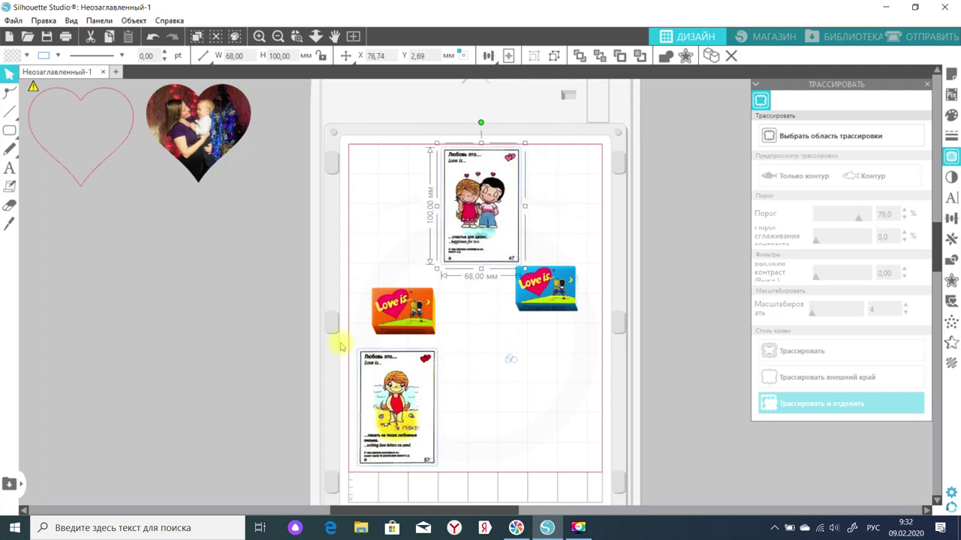
left_click(377, 374)
right_click(376, 371)
left_click(408, 242)
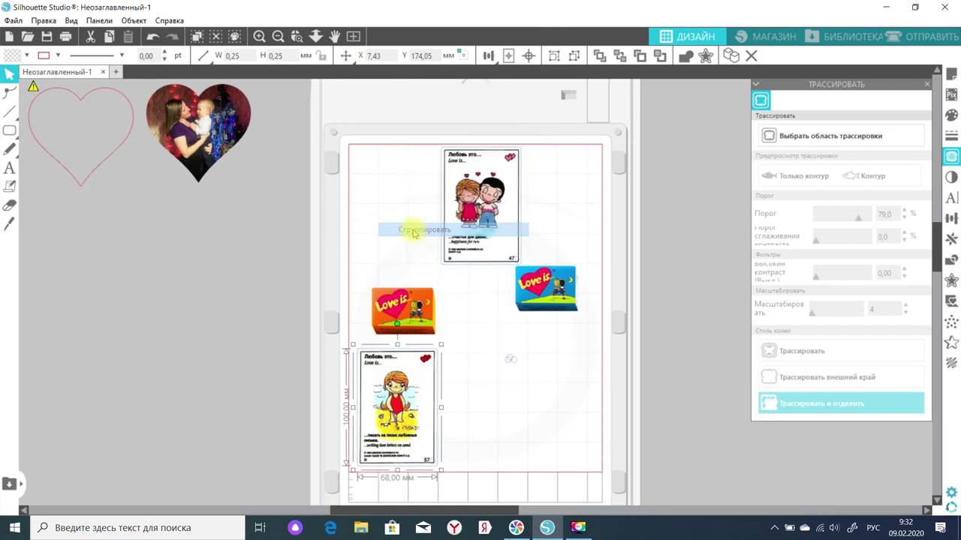
left_click(464, 224)
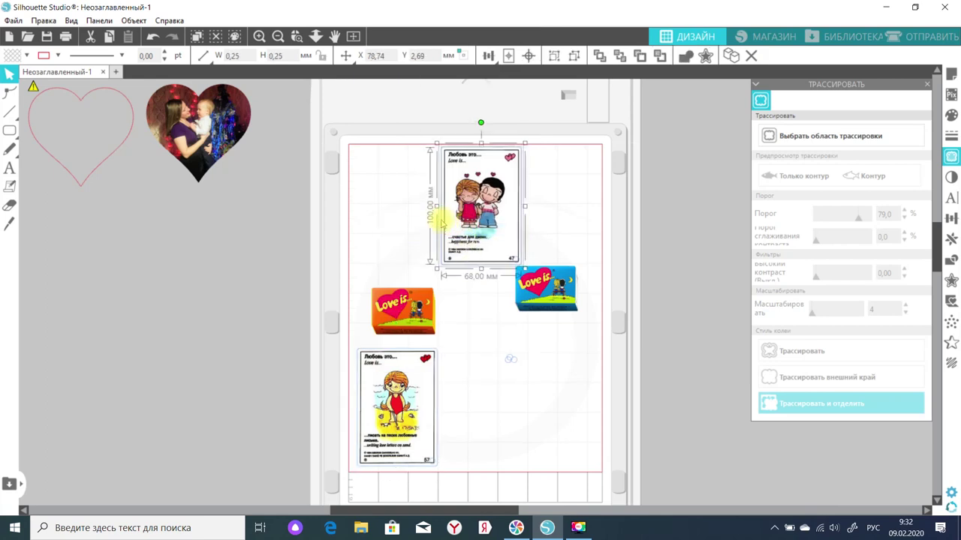
left_click(552, 54)
left_click_drag(397, 201, 374, 199)
left_click_drag(395, 424, 473, 204)
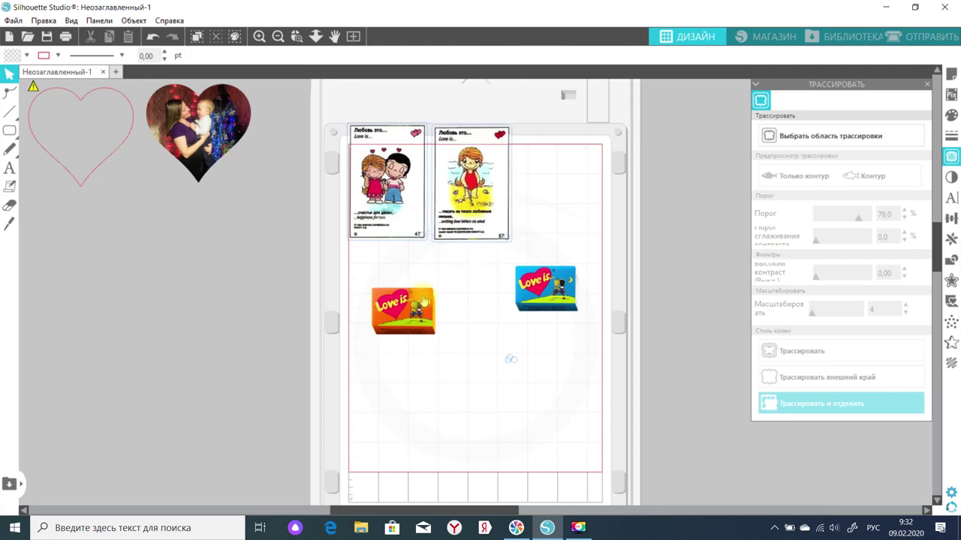
Draw a rounded rectangle of about 63 × 43 mm around the orange wrapper
left_click(9, 130)
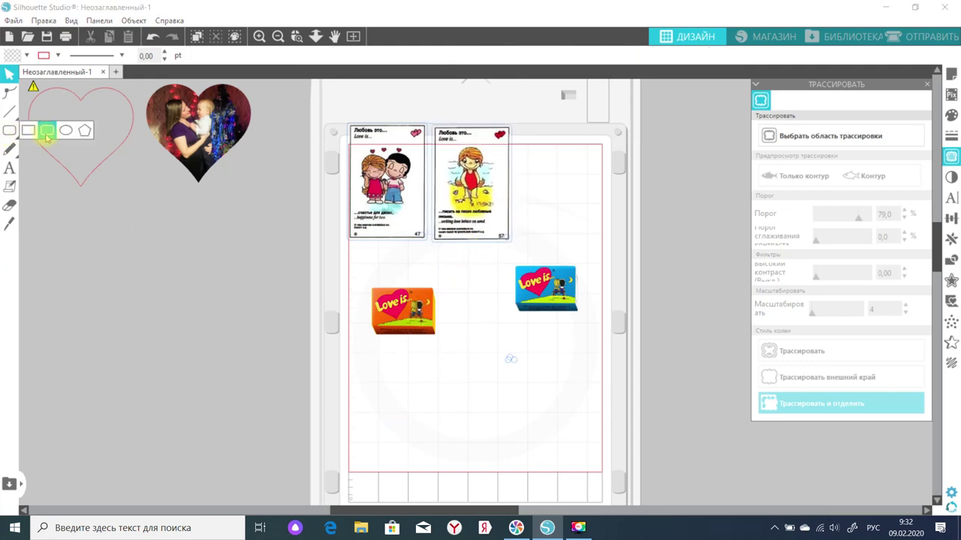
left_click_drag(368, 286, 443, 339)
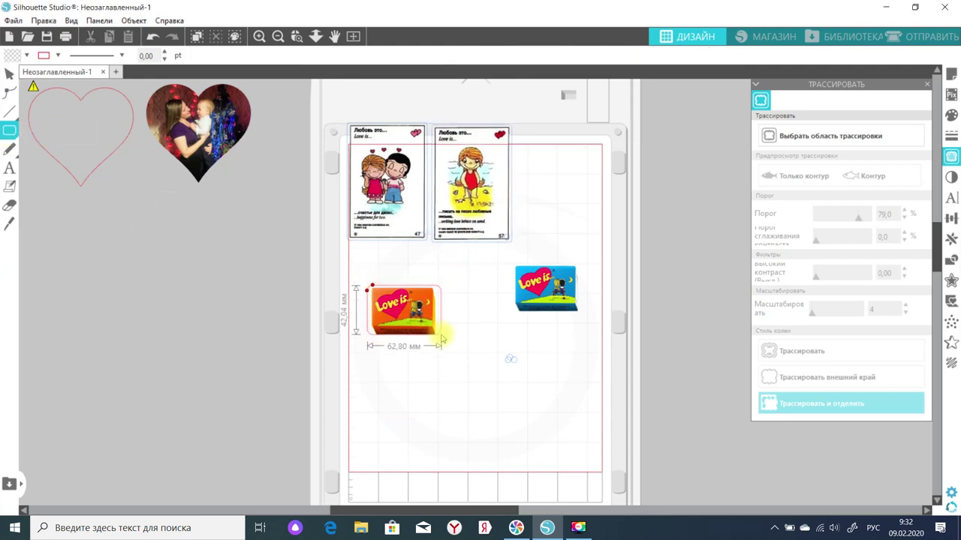
left_click(370, 292)
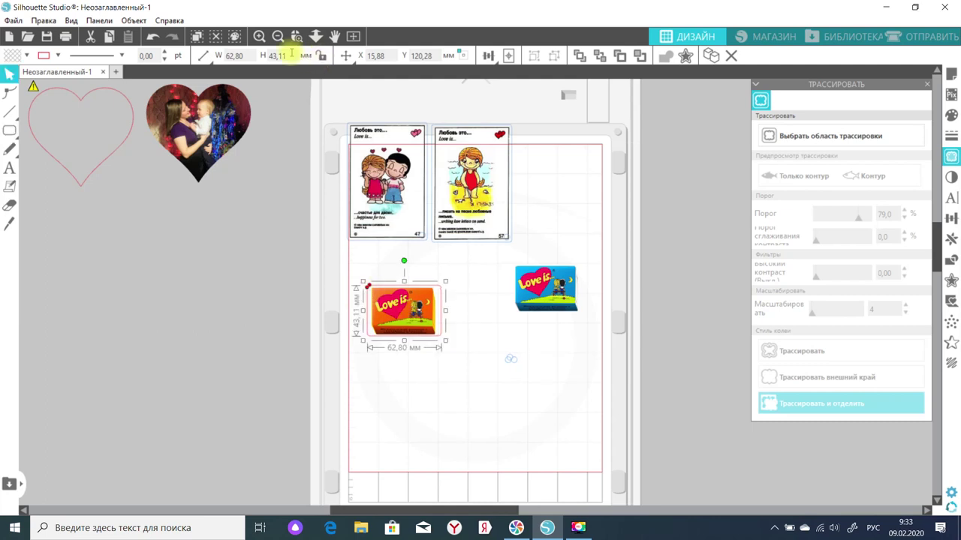
Set the rounded rectangle to 59 × 44 mm with a blue line and place it over the blue wrapper
type("44")
key("Return")
left_click(57, 55)
left_click(563, 300)
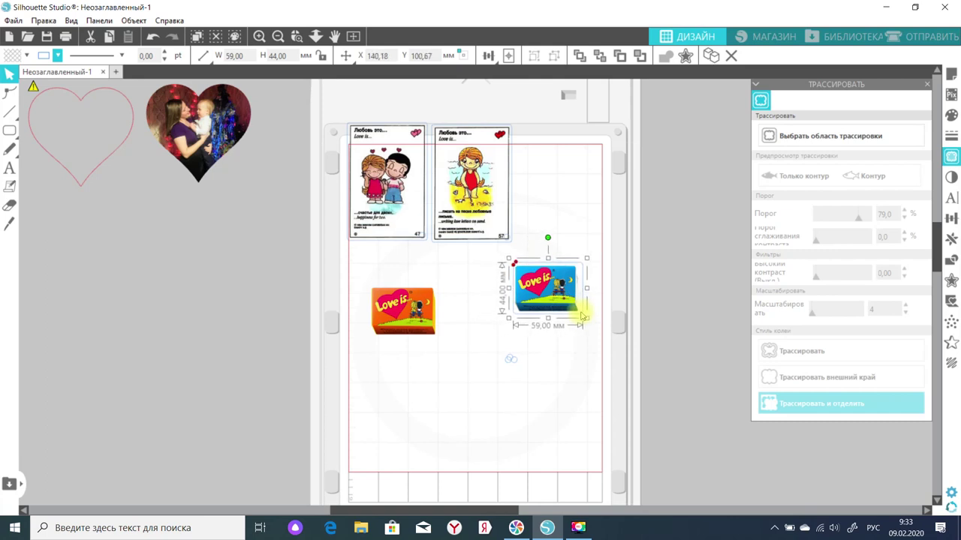
Align the rounded rectangle and the orange wrapper and place a 5 mm circle at the rectangle's upper-left corner
left_click(429, 309)
left_click_drag(466, 274, 509, 364)
left_click(508, 366)
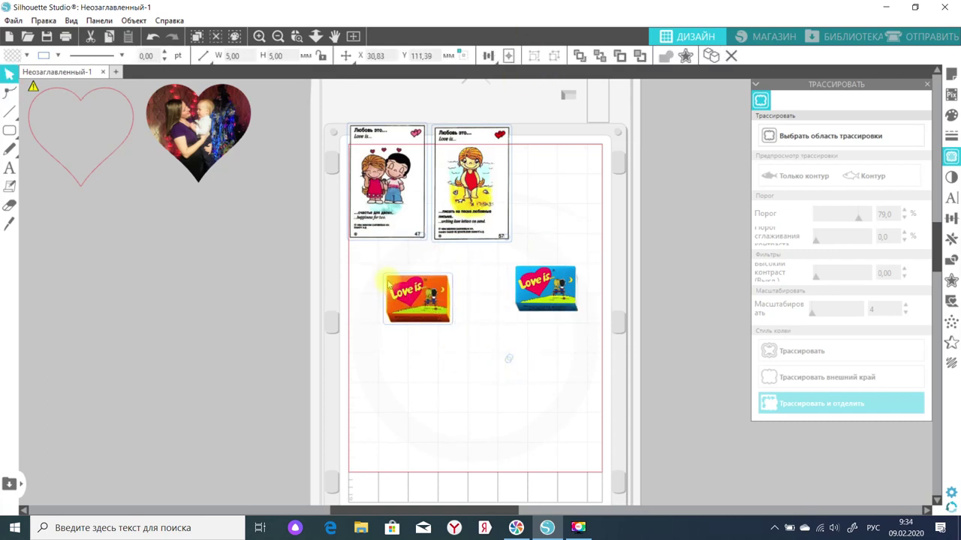
left_click(398, 384)
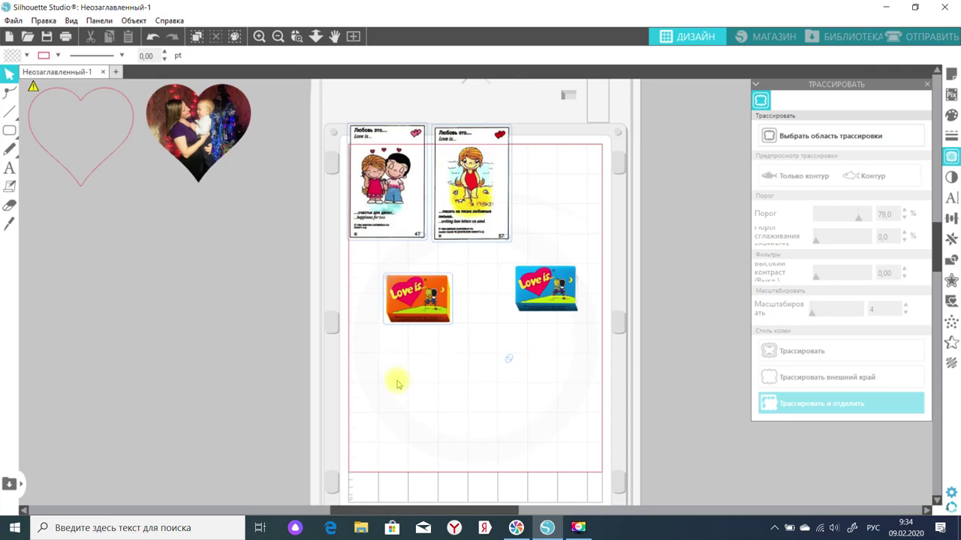
Put a copy of the outline with its hole around the blue wrapper and group the orange wrapper with its outline
left_click(385, 288)
left_click(559, 283)
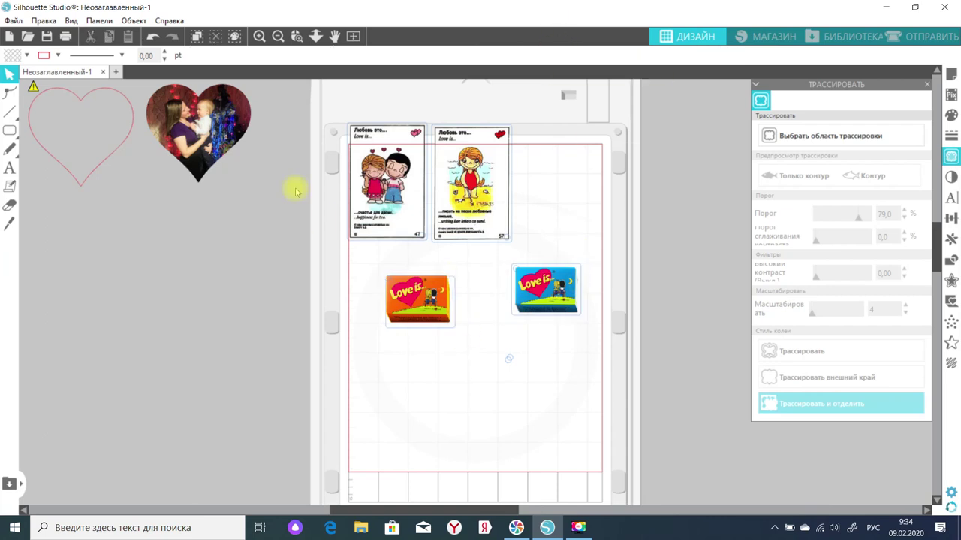
right_click(495, 285)
left_click(439, 321)
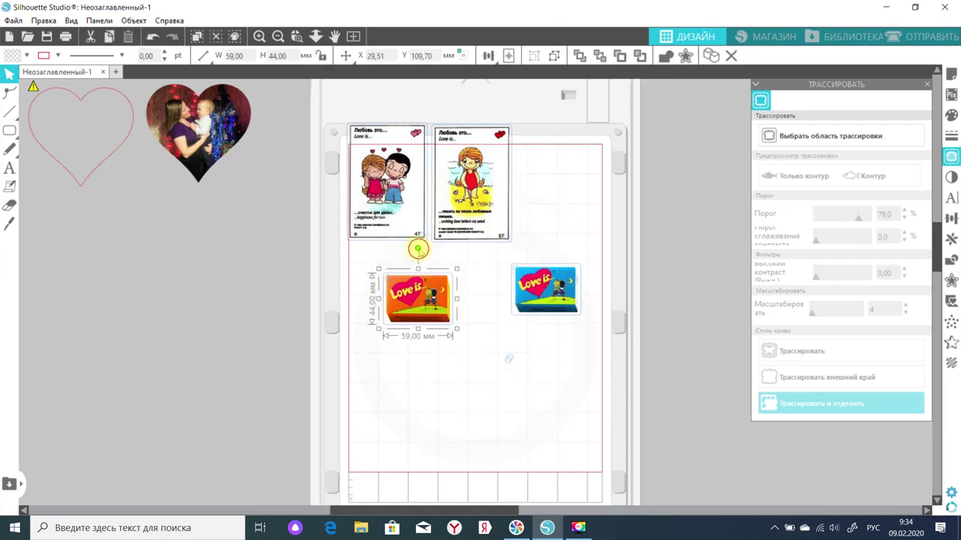
Rotate the grouped orange wrapper about 6.6° clockwise
left_click_drag(418, 249, 430, 251)
left_click(534, 390)
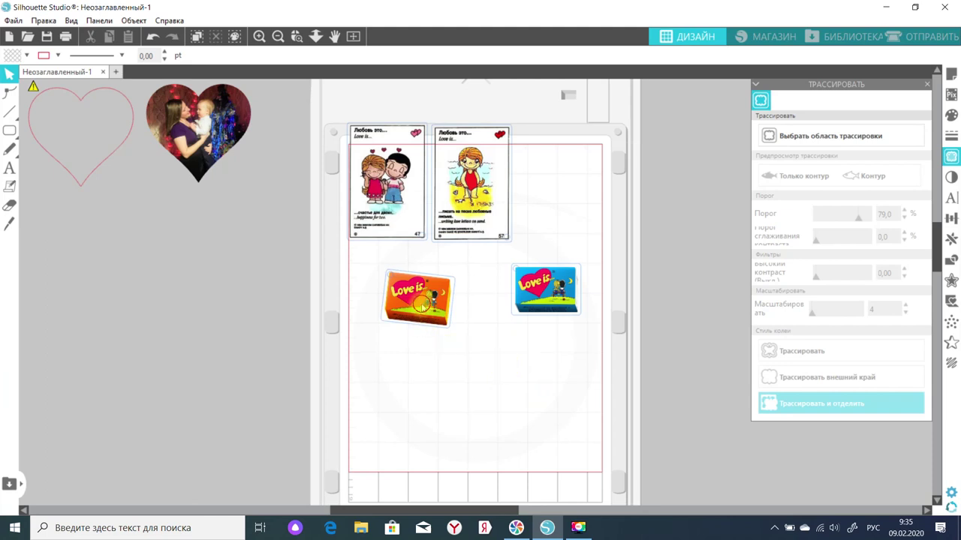
Arrange the two cards side by side inside the page border, with the blue wrapper above the orange one beside them
left_click_drag(421, 304, 542, 402)
left_click_drag(551, 289, 614, 345)
left_click(497, 279)
left_click_drag(380, 174, 387, 198)
left_click_drag(461, 191, 473, 221)
left_click_drag(607, 350, 560, 193)
left_click_drag(533, 409, 558, 254)
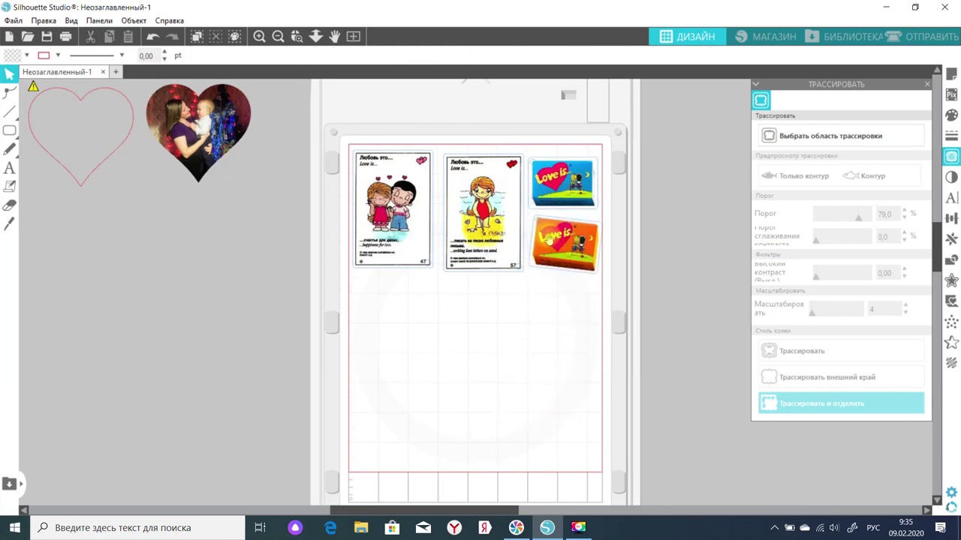
Reset the orange wrapper's rotation to 0° and move the photo heart onto the page below card 47
left_click(950, 222)
left_click(800, 99)
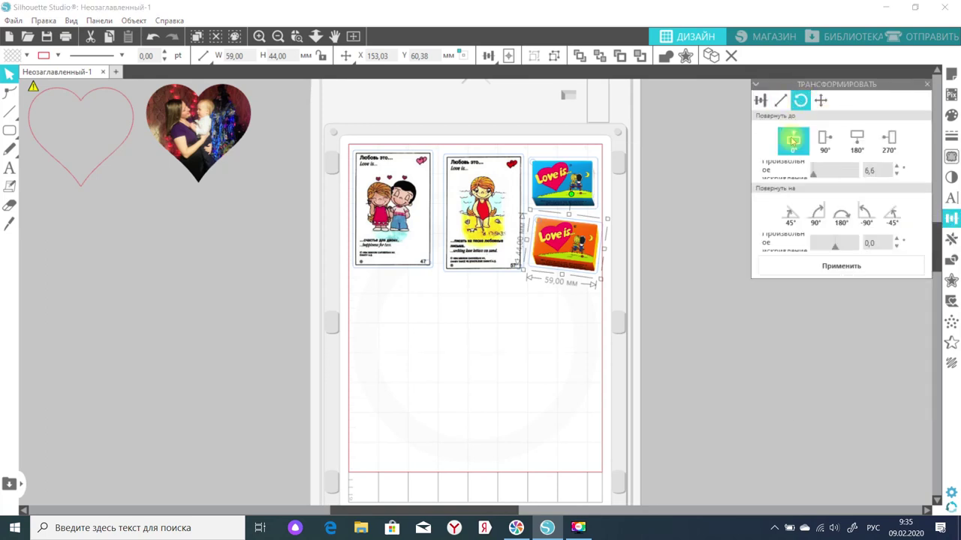
left_click(612, 325)
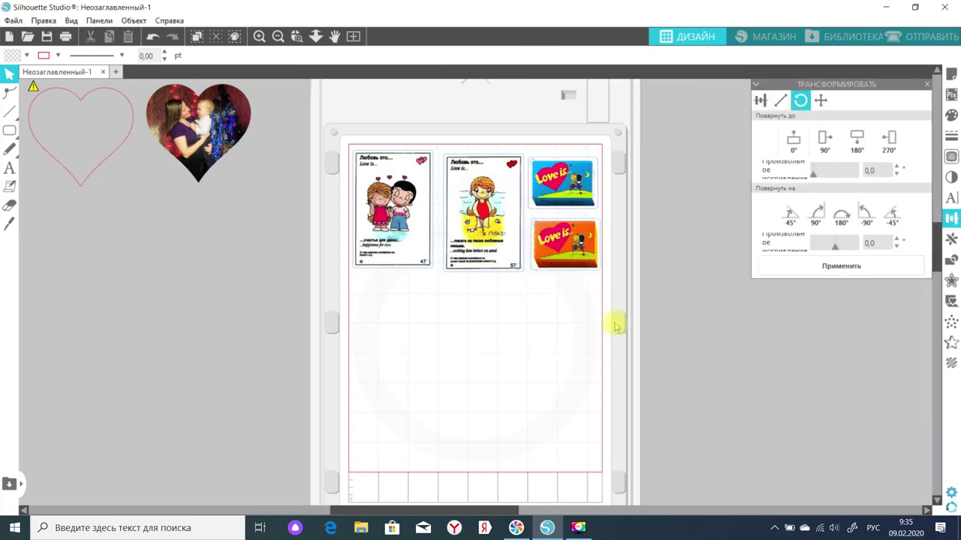
left_click_drag(202, 112, 410, 311)
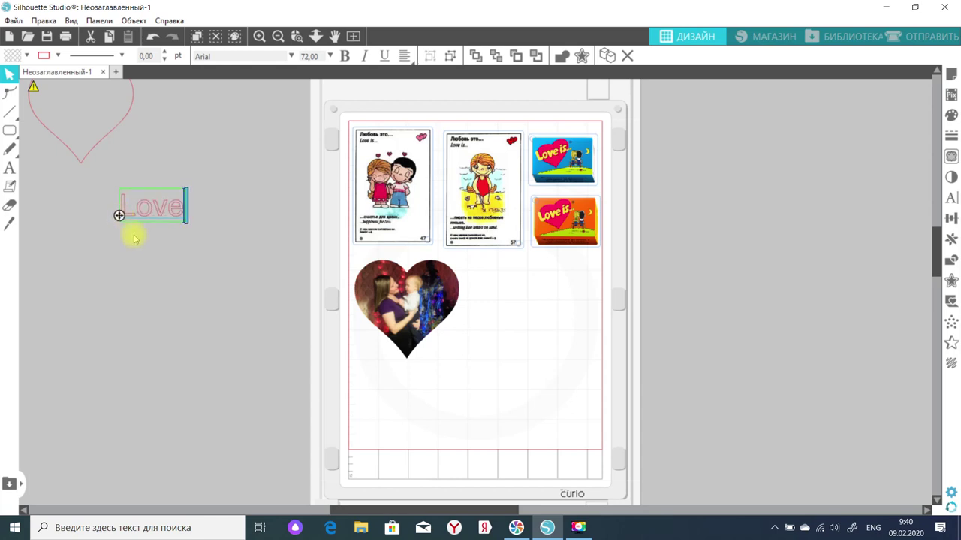
Set the "Love" text in Comic Sans MS and enlarge it to about 106 × 70 mm
left_click(180, 253)
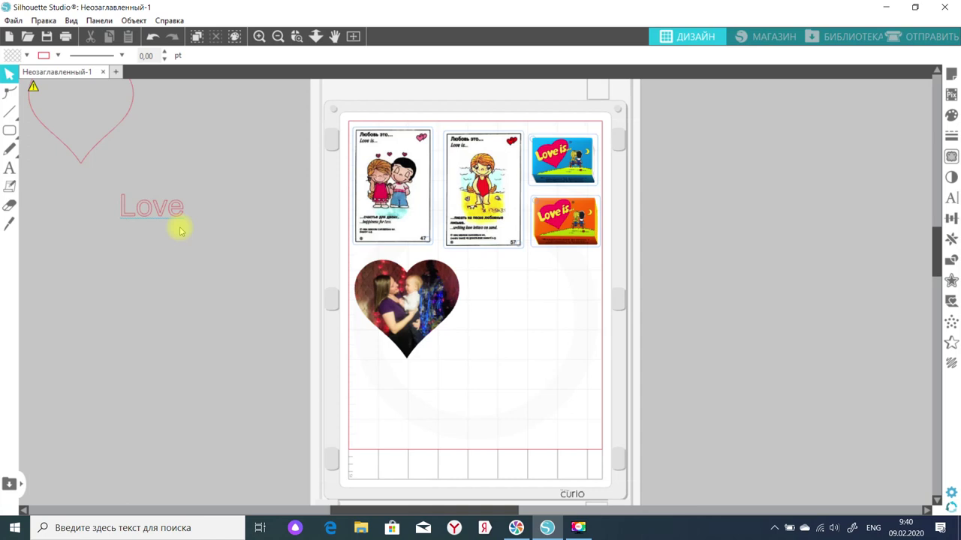
left_click(175, 216)
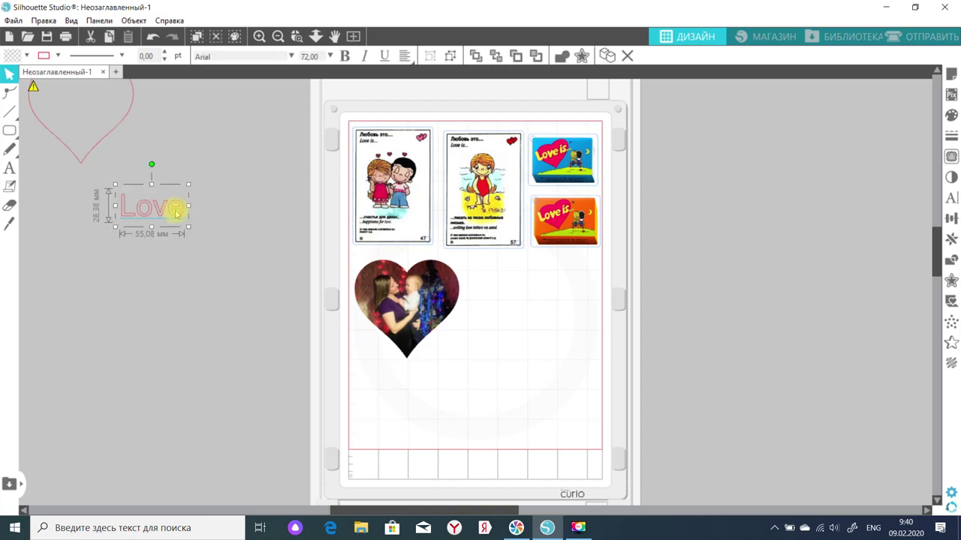
left_click(951, 197)
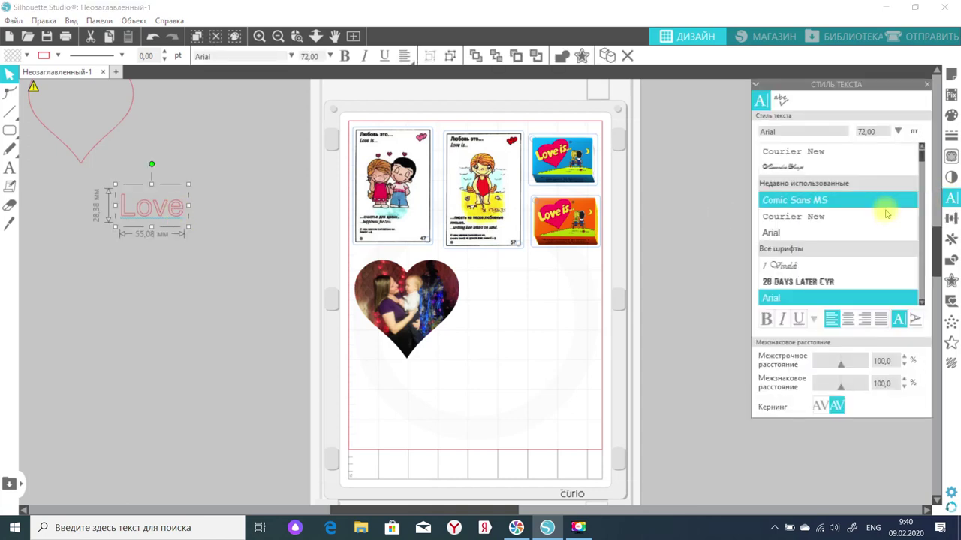
left_click(831, 265)
key("Down")
key("Down")
key("Down")
key("Down")
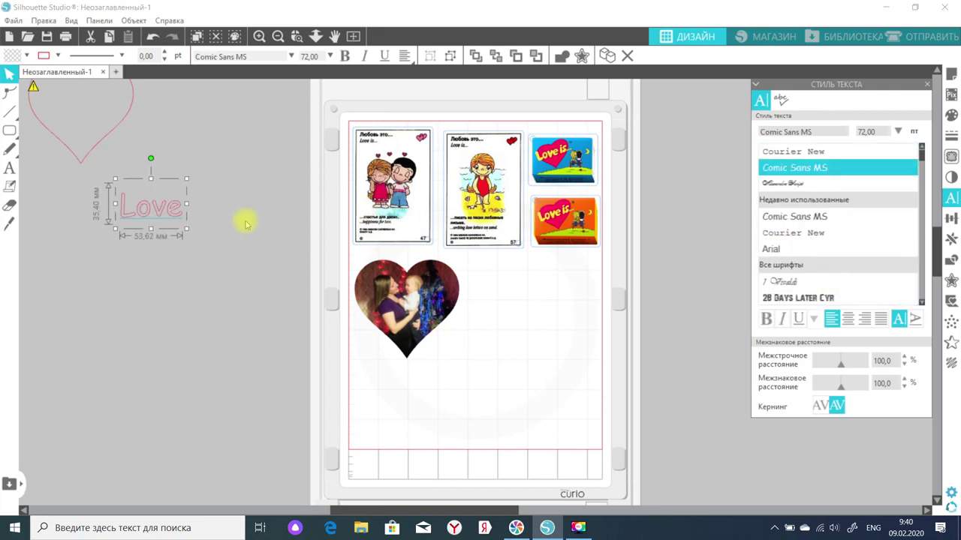
left_click_drag(185, 229, 248, 270)
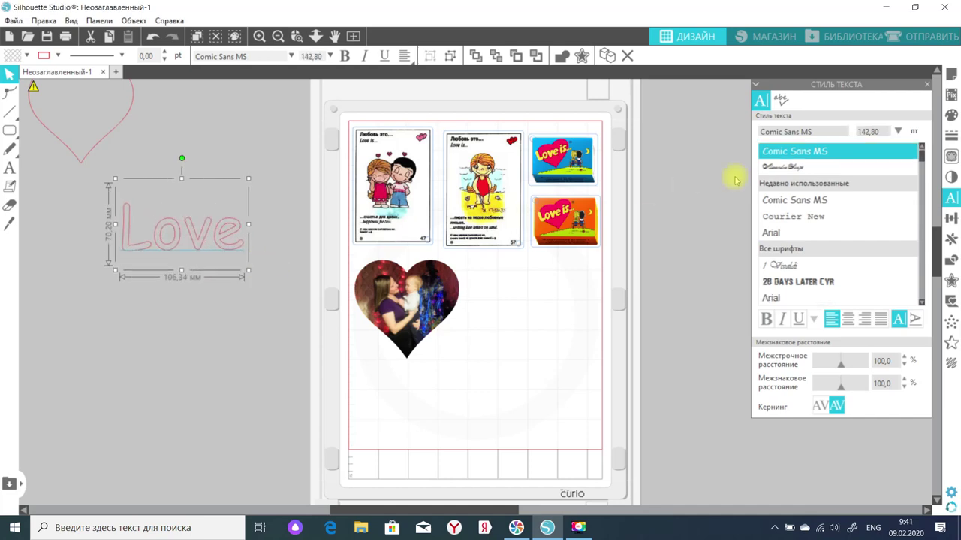
Fill the "Love" text with a red-and-white gradient
left_click(951, 114)
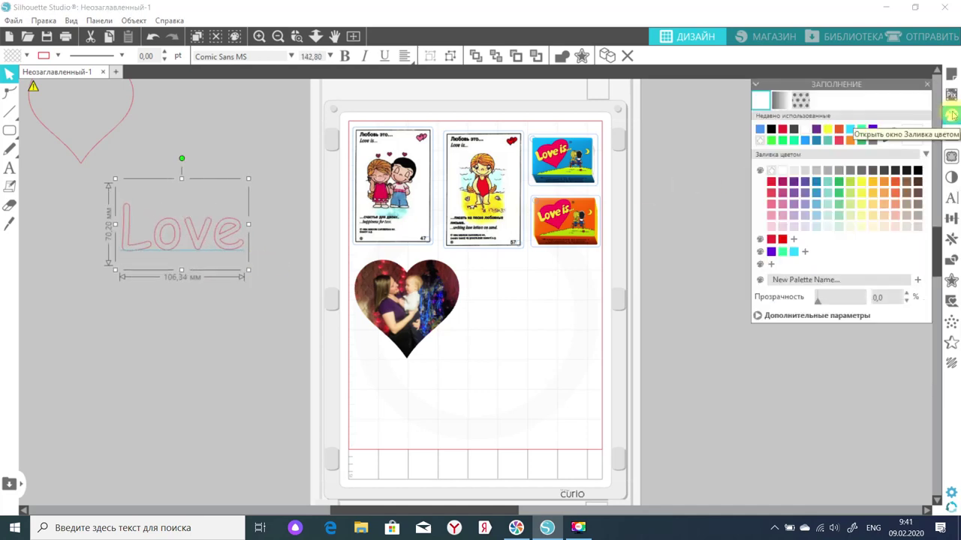
left_click(780, 100)
left_click(778, 198)
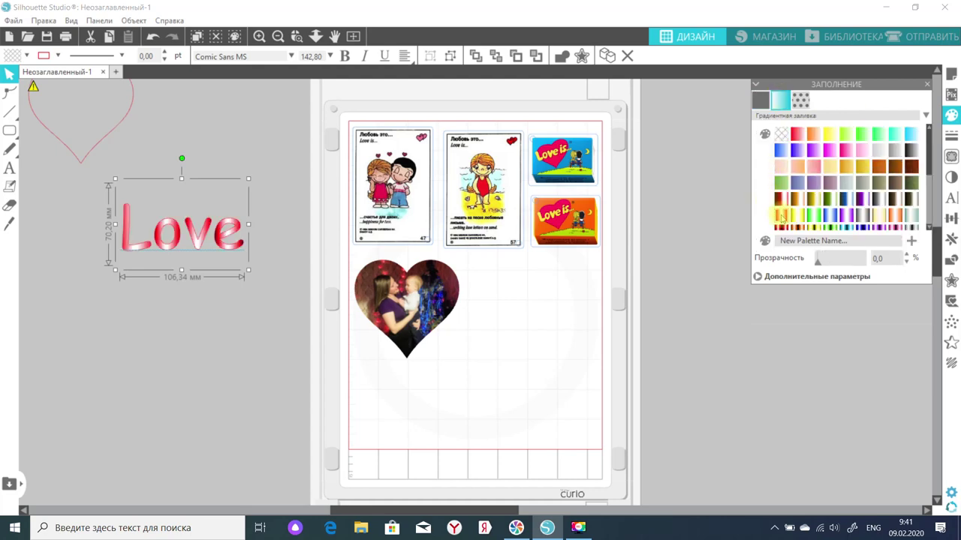
Create an outer offset of 9.3 mm with rounded corners around the "Love" text
left_click(950, 280)
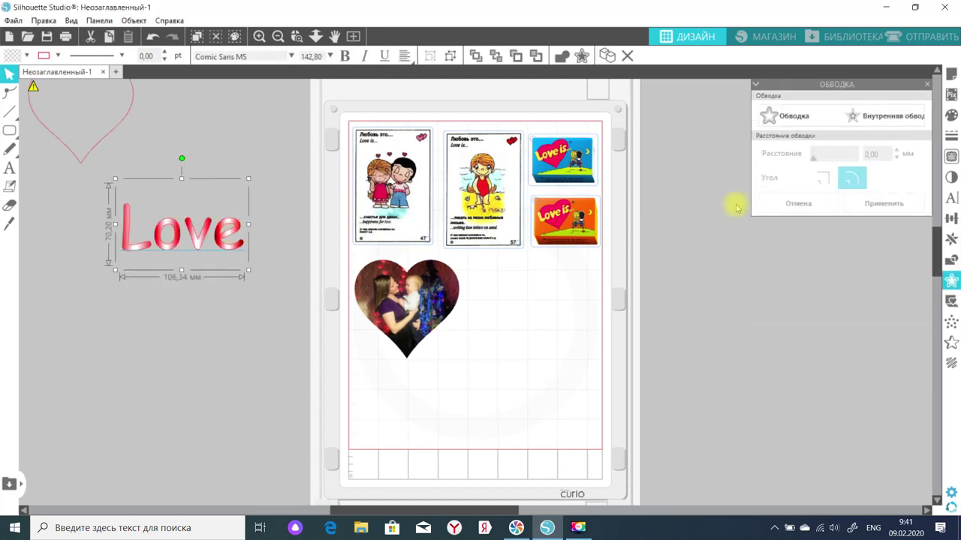
left_click(788, 116)
left_click(898, 152)
left_click(898, 152)
left_click_drag(819, 157, 829, 162)
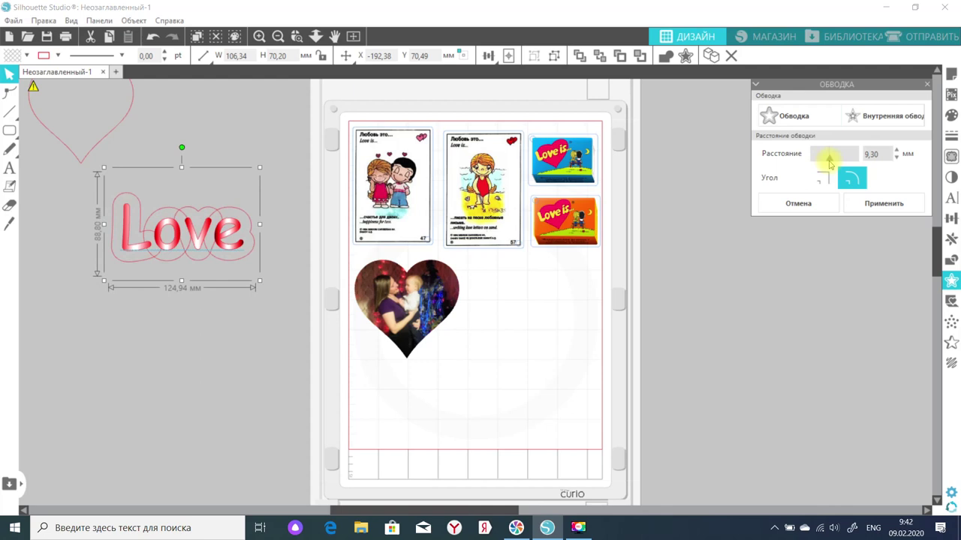
left_click(871, 210)
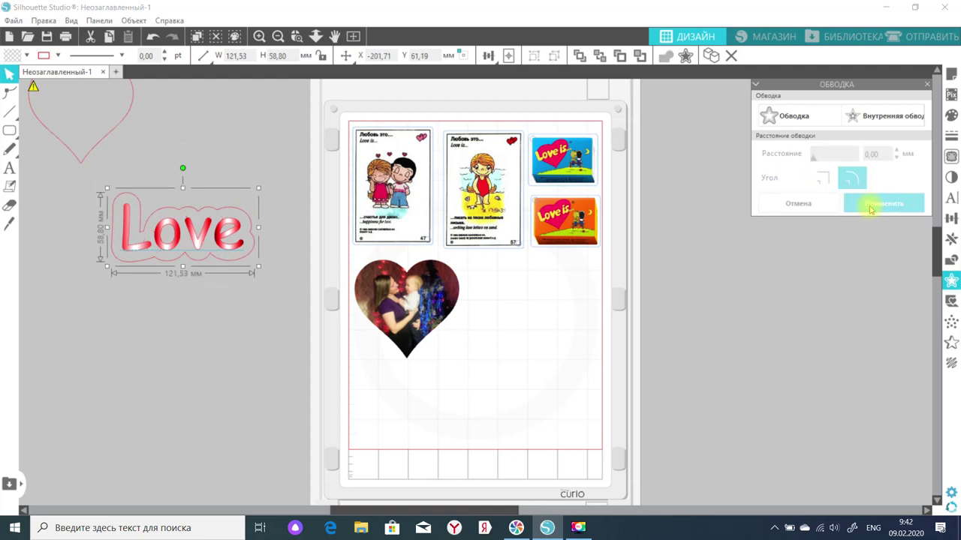
left_click(751, 239)
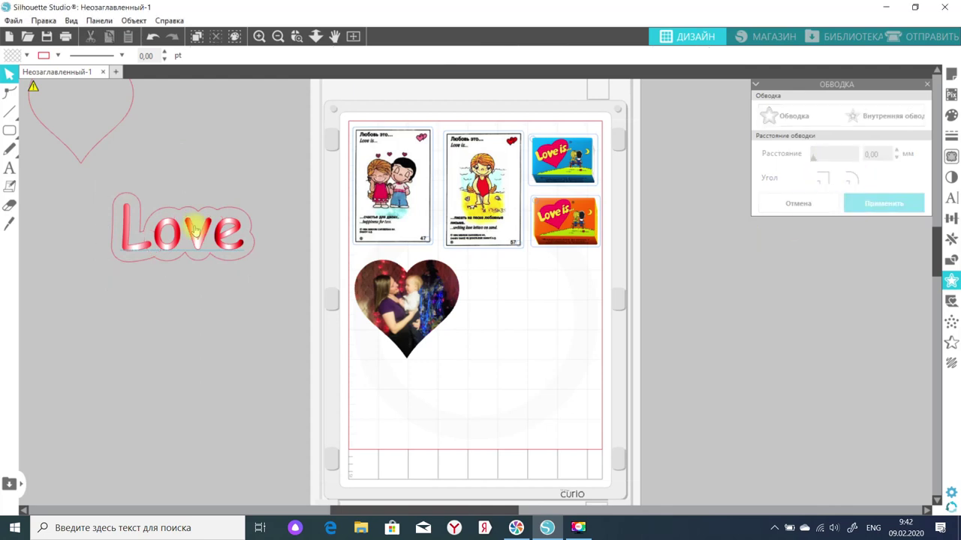
Make the offset outline blue, group it with the "Love" text and move the group onto the page below the photo heart
left_click(112, 193)
left_click(57, 55)
left_click(68, 75)
right_click(159, 244)
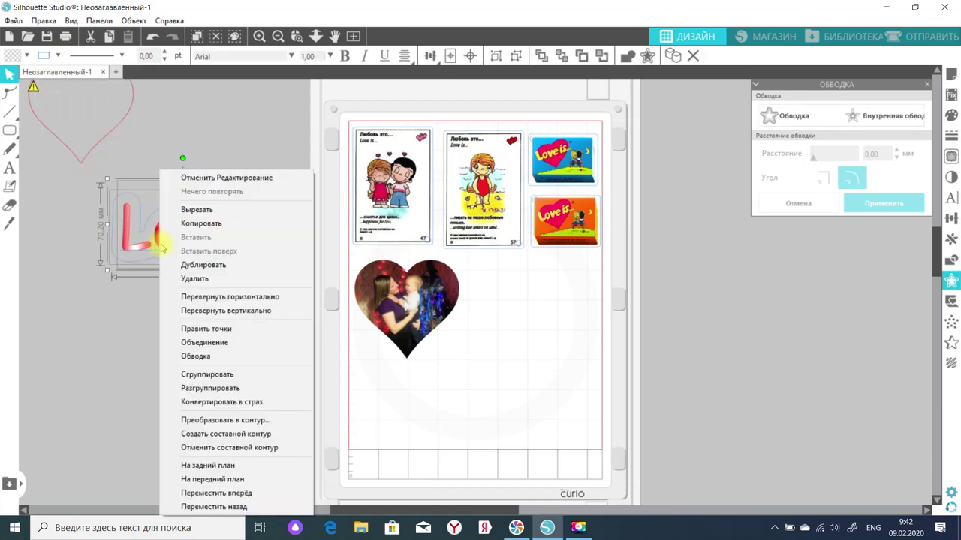
left_click(180, 375)
left_click_drag(213, 229, 454, 405)
Draw a circle of about 14.6 mm beside the photo heart and set its size to 7 × 7 mm
left_click(9, 130)
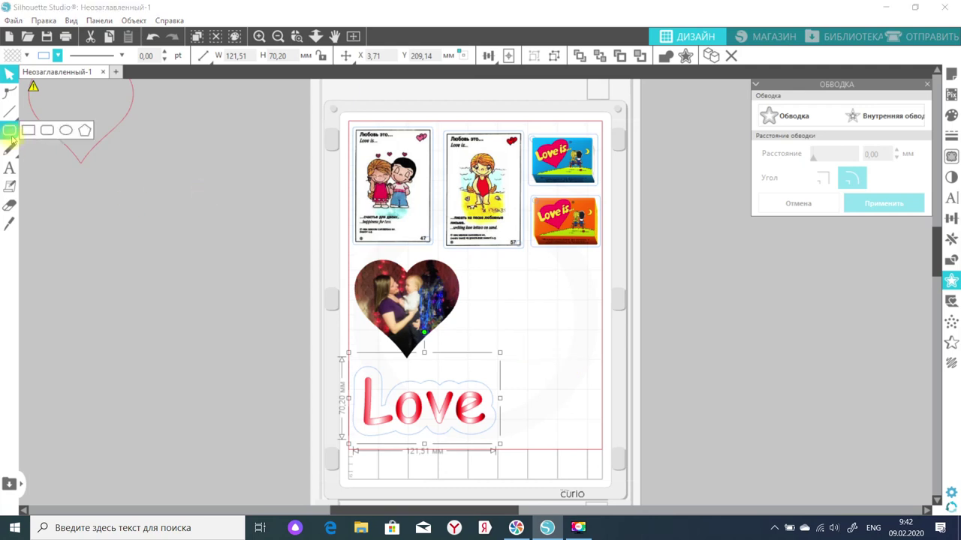
left_click(57, 135)
left_click_drag(510, 301, 532, 324)
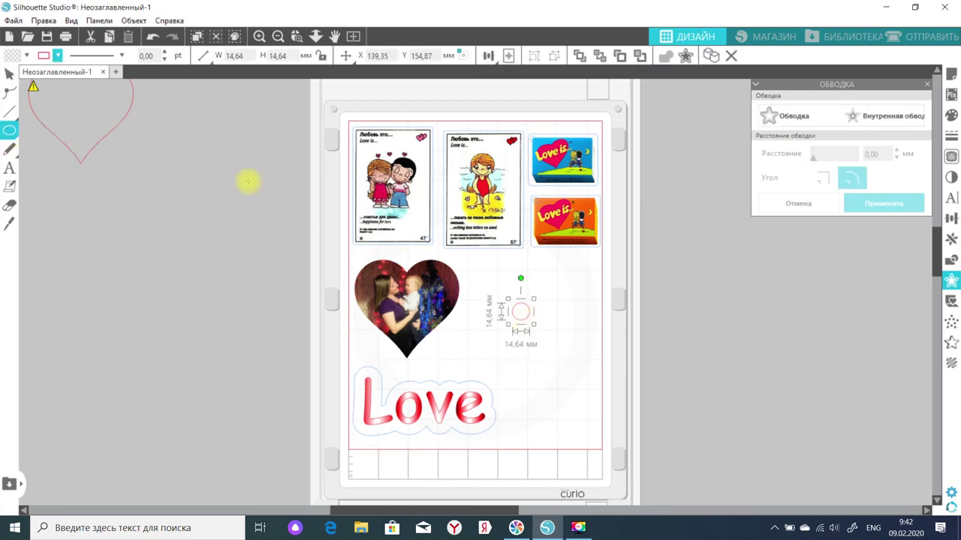
type("7")
key("Return")
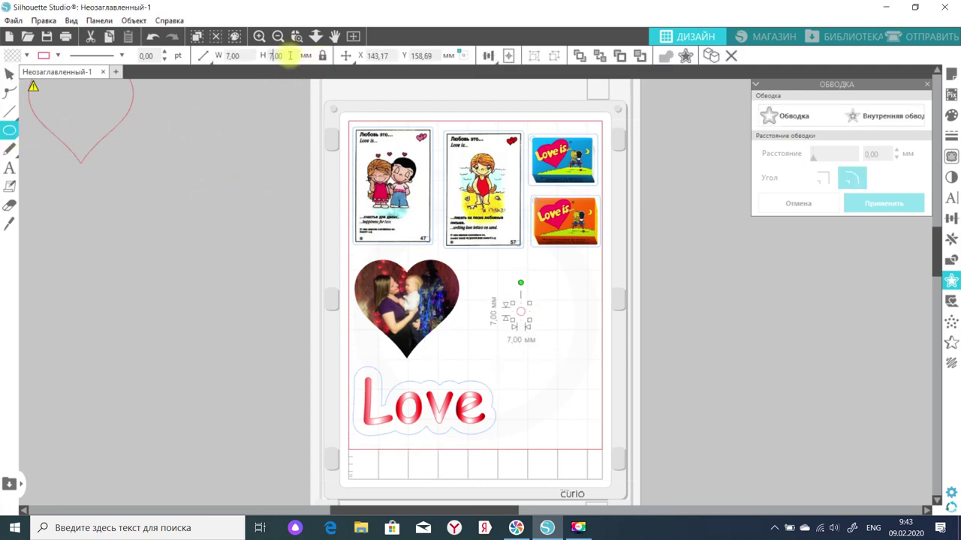
Place the 7 mm circle with a blue line above the letter L inside the "Love" outline and group them
left_click_drag(525, 313, 367, 379)
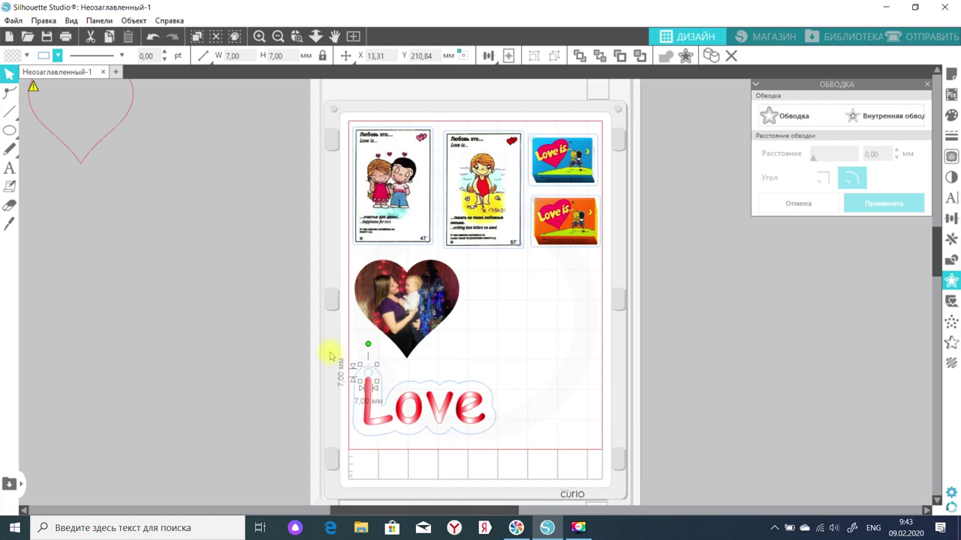
right_click(381, 330)
left_click(420, 246)
Show the page grid and turn on snapping to it
left_click(951, 72)
left_click(781, 100)
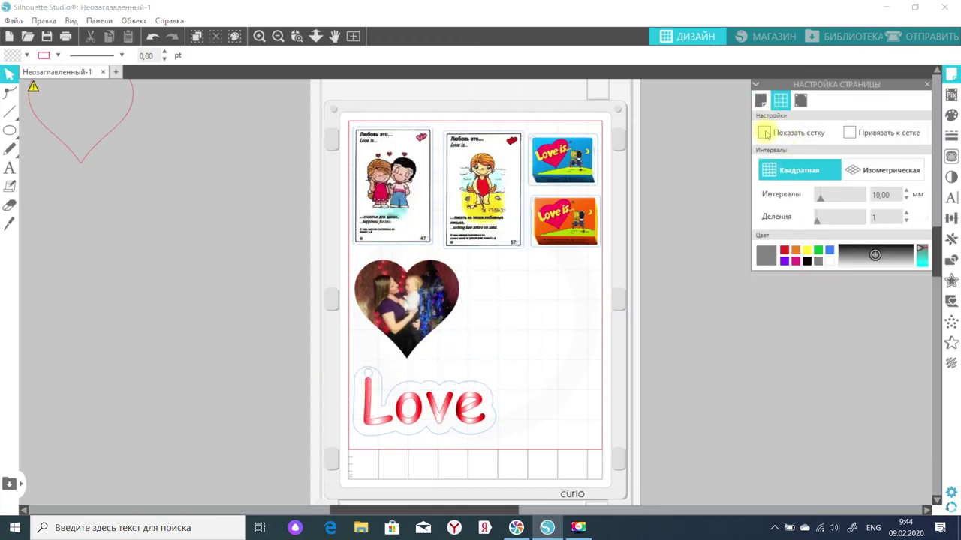
left_click(764, 133)
Draw a 60 × 40 mm rectangle in the empty page area to the right of the photo heart
left_click(9, 130)
left_click(36, 129)
left_click_drag(494, 292, 571, 350)
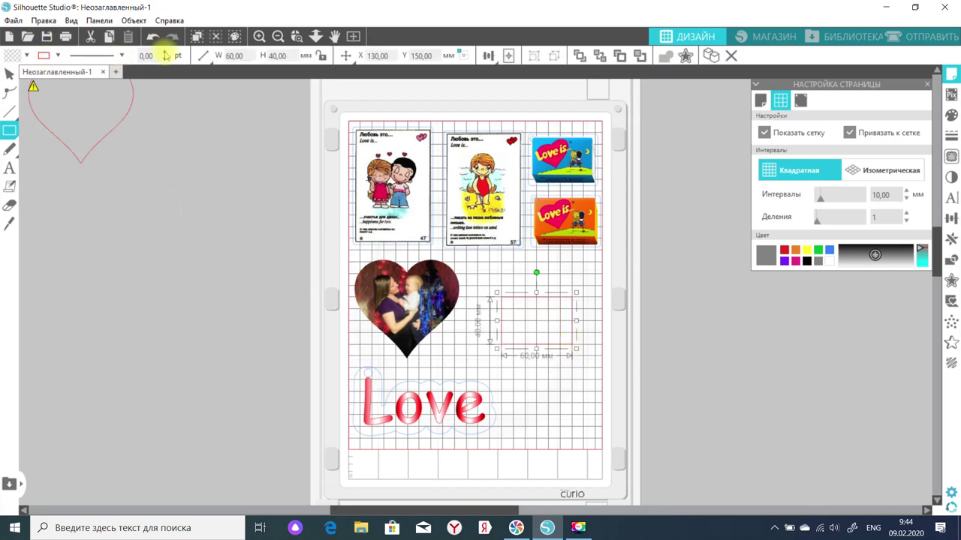
Make the rectangle's outline black and draw two 30 × 20 mm diagonal lines from its upper corners to its centre as an envelope flap
left_click(47, 57)
left_click(52, 154)
left_click(9, 111)
left_click_drag(502, 299, 568, 307)
Change the line colour of the envelope's flap lines to black
left_click(9, 73)
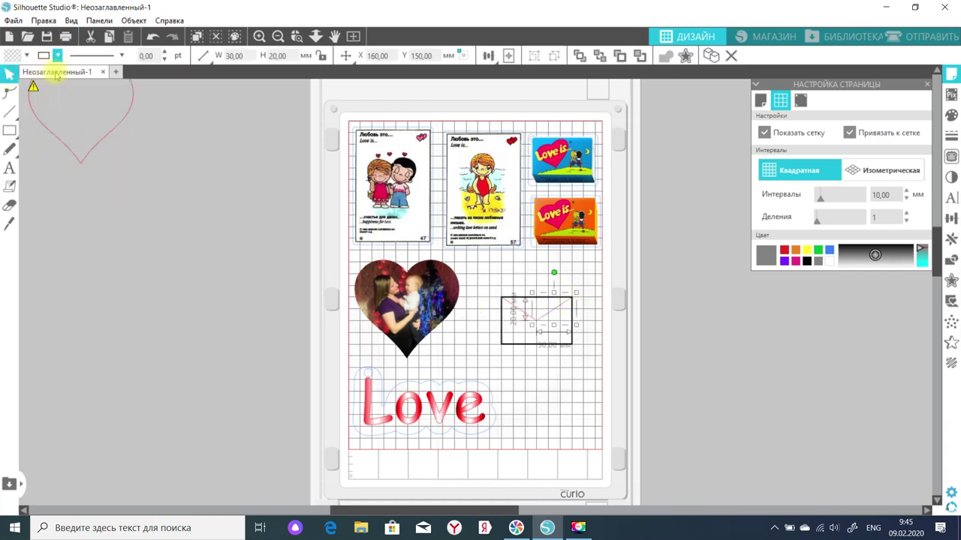
left_click(515, 300)
left_click(47, 57)
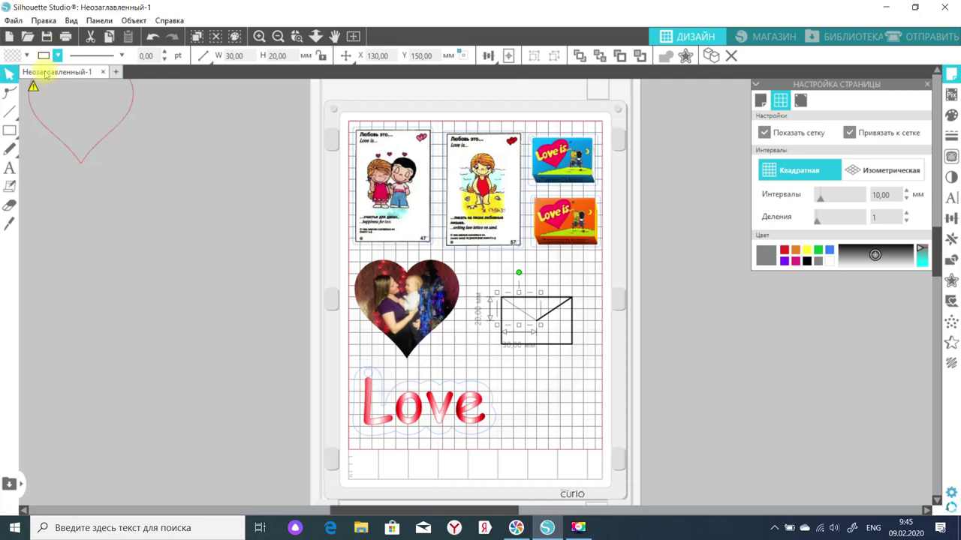
left_click(255, 234)
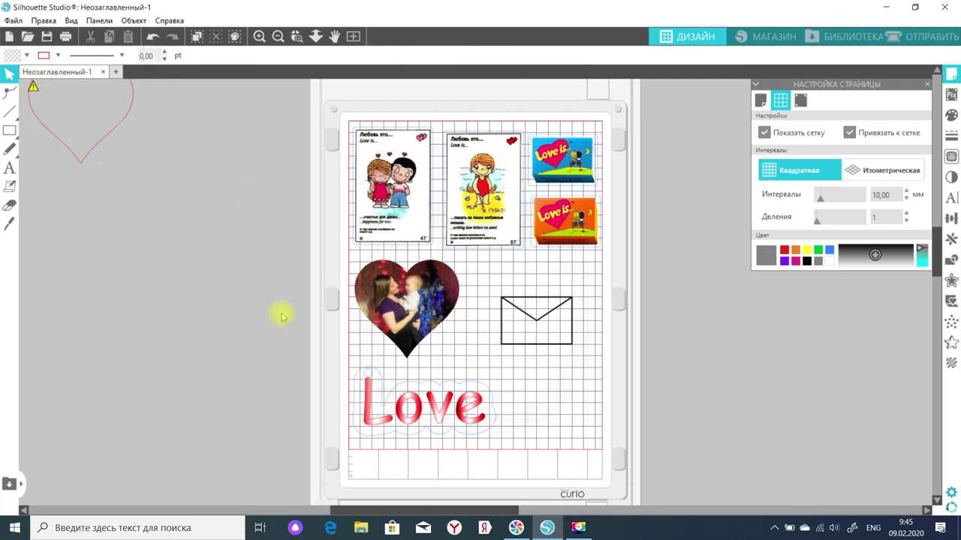
Move the red heart outline onto the page below the envelope and scale it down to about 14.83 × 14 mm
mouse_move(86, 150)
left_mouse_down()
mouse_move(129, 237)
mouse_move(541, 330)
mouse_move(524, 375)
left_mouse_up()
left_click(202, 55)
left_click(231, 85)
double_click(524, 375)
Erase the meeting point of the envelope's flap lines with the round outline eraser at 30 mm
left_click(10, 204)
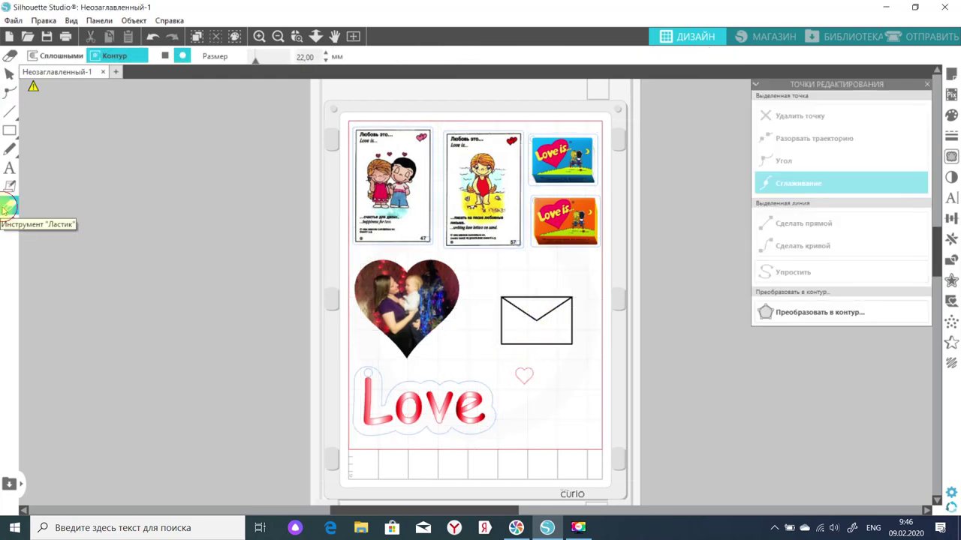
left_click(325, 53)
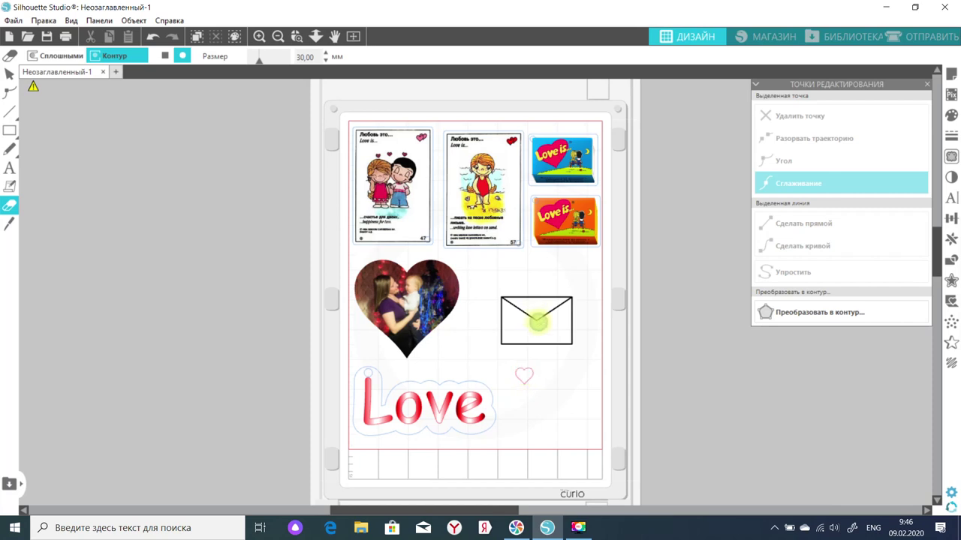
key("ctrl+z")
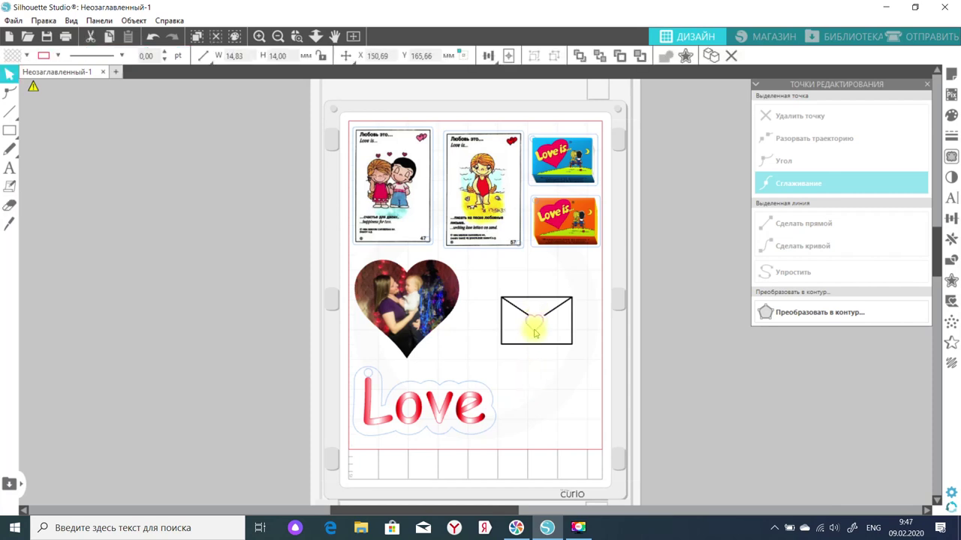
Place the small heart in the middle of the envelope and align it with the envelope's centre
left_click(536, 322)
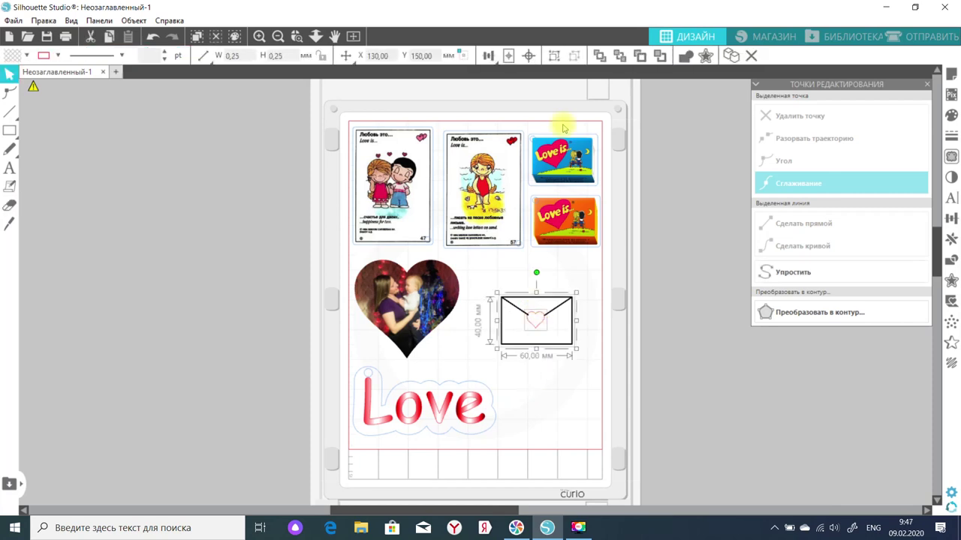
left_click(489, 55)
left_click(509, 96)
Fill the small heart with red and group it with the envelope
left_click(535, 322)
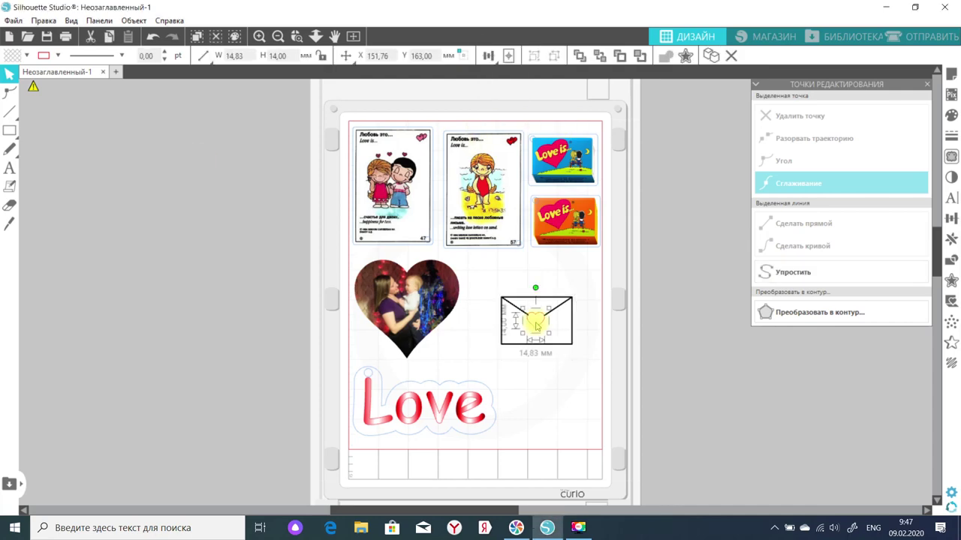
left_click(28, 59)
left_click(30, 81)
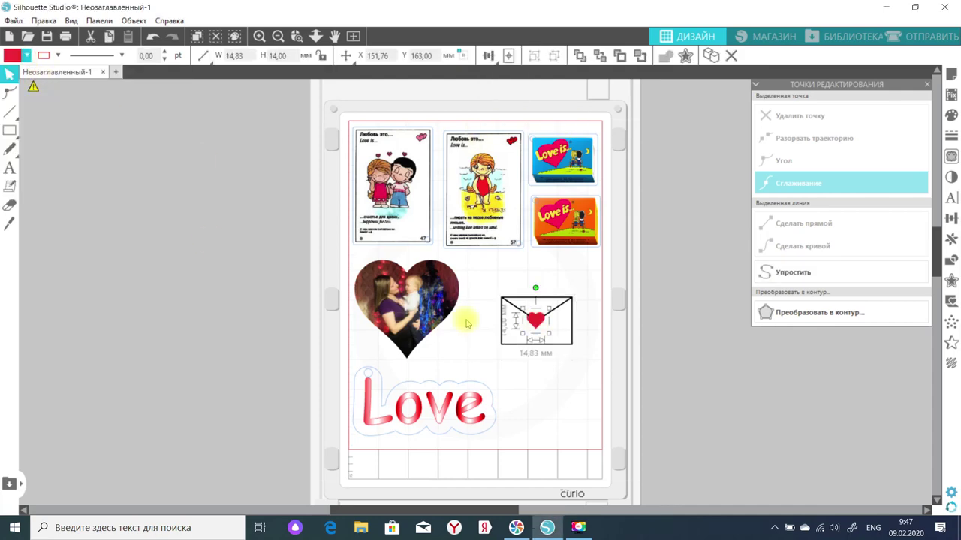
right_click(572, 362)
left_click(611, 248)
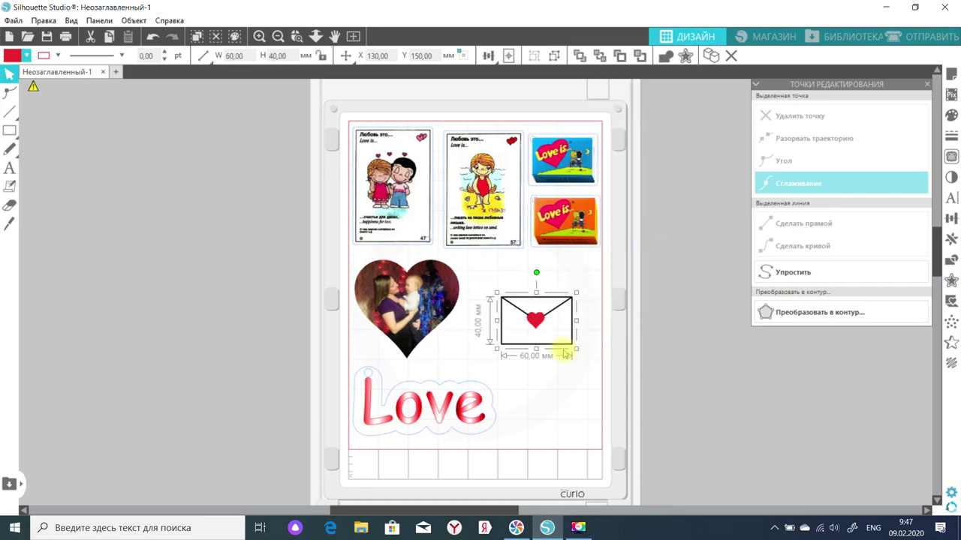
Draw a blue circle in the empty area, size it 7 × 7 mm and place it in the envelope's upper-left corner
left_click(22, 133)
left_click(53, 131)
left_click(181, 194)
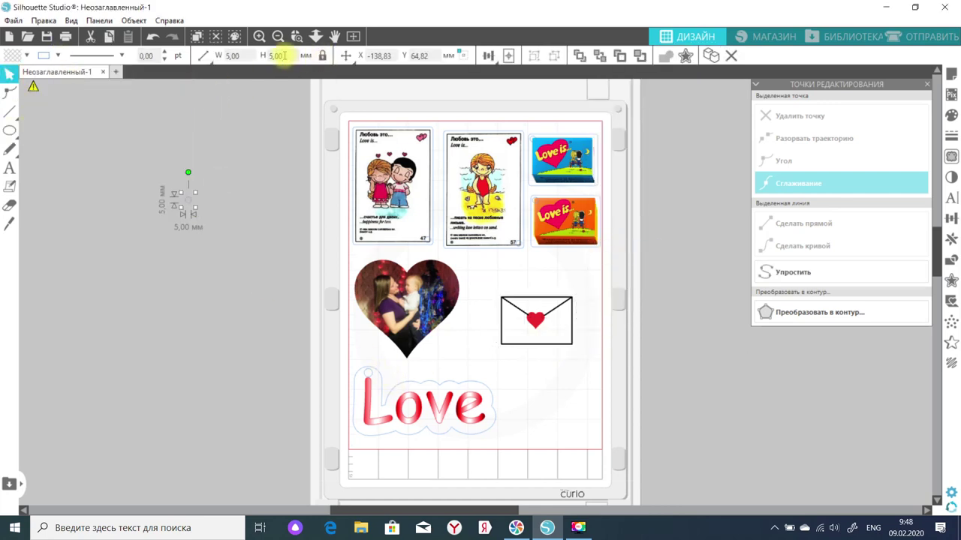
left_click_drag(192, 199, 514, 312)
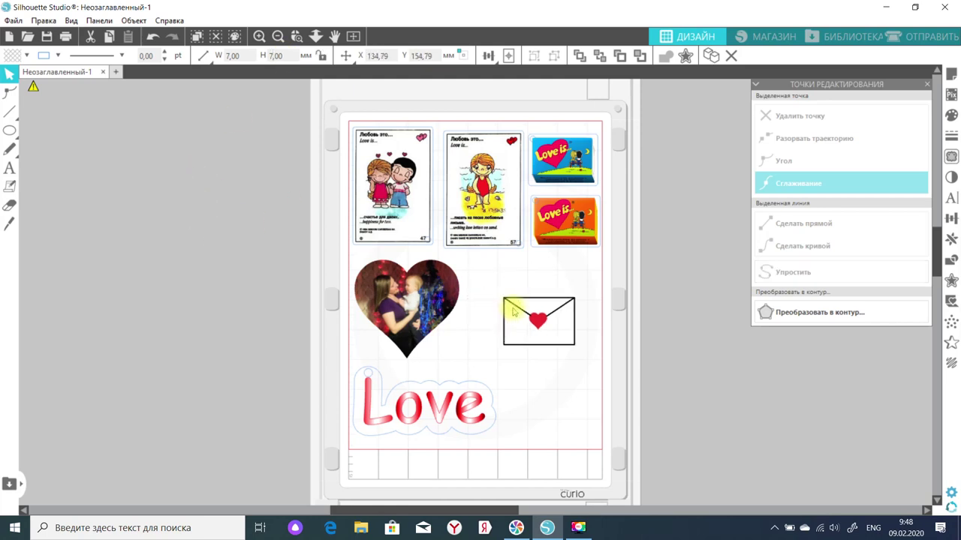
left_click(538, 331)
left_click(510, 301)
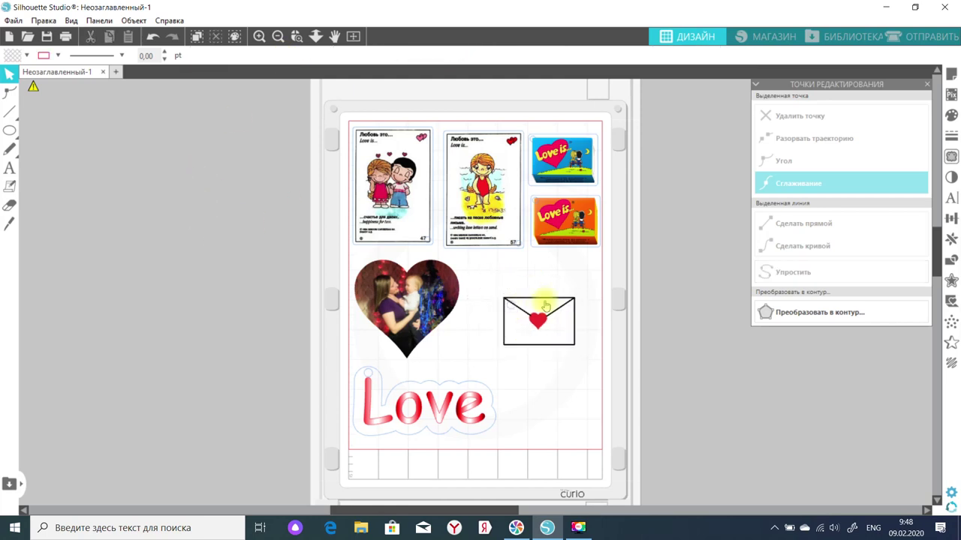
Create a 2 mm offset outline with rounded corners around the envelope
left_click(525, 299, "shift")
left_click(950, 280)
left_click(796, 116)
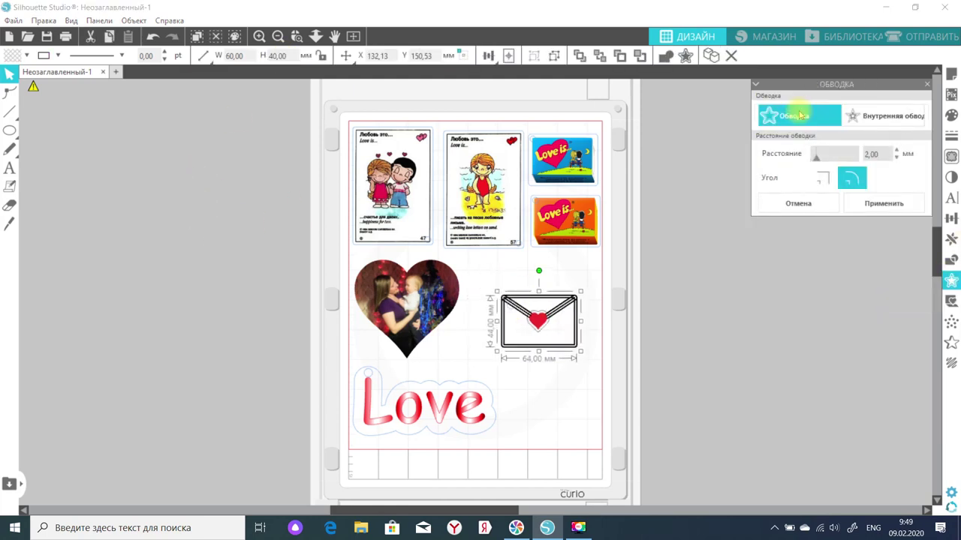
left_click(884, 204)
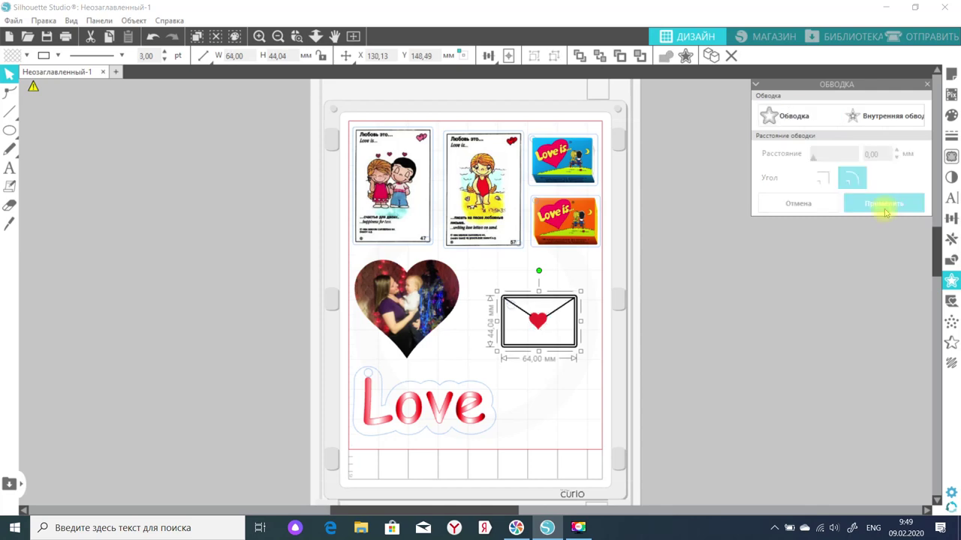
Make the envelope's outer offset outline blue and group it with the envelope and its hole
left_click(43, 55)
left_click(45, 73)
right_click(532, 311)
left_click(559, 372)
Bring the sheet of "Love is" cards into the layout and move it to the empty area beside the page
left_click(12, 21)
left_click(39, 97)
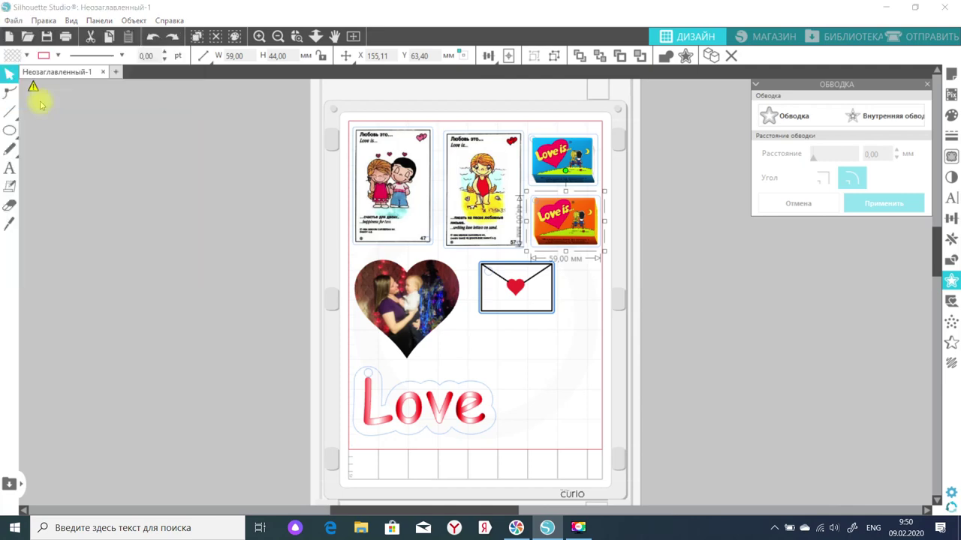
double_click(233, 247)
mouse_move(557, 120)
left_mouse_down()
mouse_move(212, 193)
mouse_move(187, 417)
left_mouse_up()
Cut card 71 from the sheet with the Knife, move it to the other side of the page and delete the remaining cards
left_click(9, 223)
left_click_drag(285, 185, 277, 387)
key("Escape")
left_click_drag(235, 274, 720, 330)
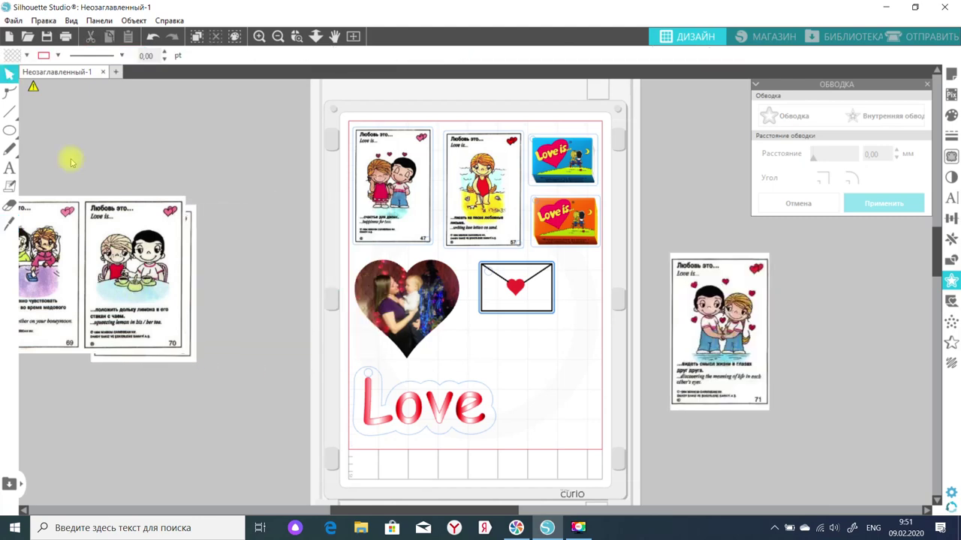
key("Delete")
Trace and detach card 71 with a 72% threshold and delete the leftover border
left_click(951, 156)
left_click(783, 135)
left_click_drag(657, 235, 788, 445)
left_click(855, 219)
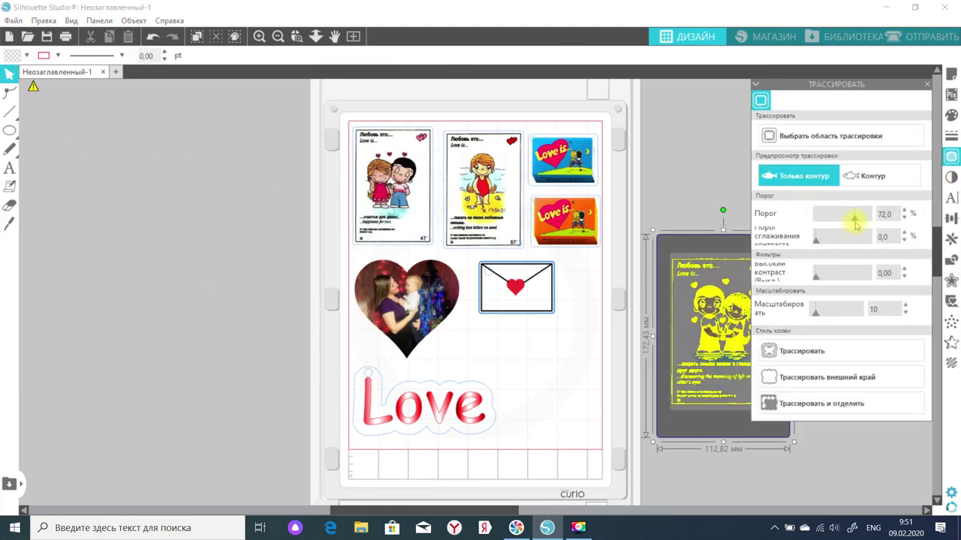
left_click(815, 403)
left_click(927, 84)
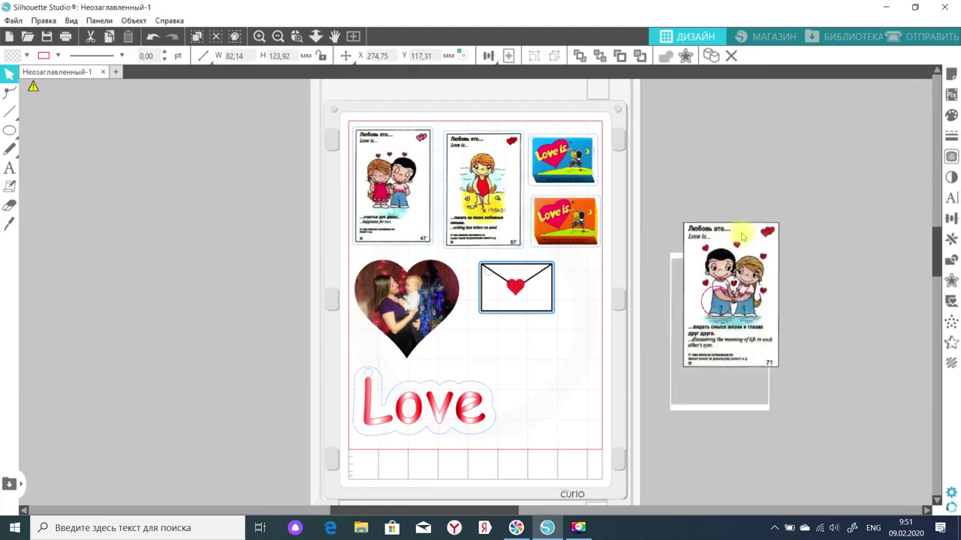
key("Delete")
Scale card 71 down and centre it in a copy of card 47's 68 × 100 mm cut outline
left_click_drag(810, 247, 720, 326)
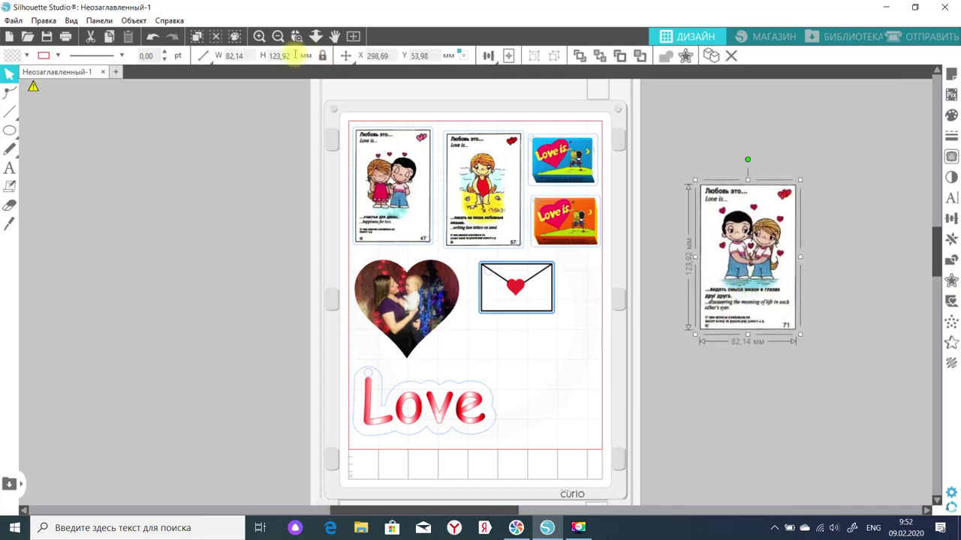
left_click(386, 165)
left_click(356, 172)
left_click(350, 171)
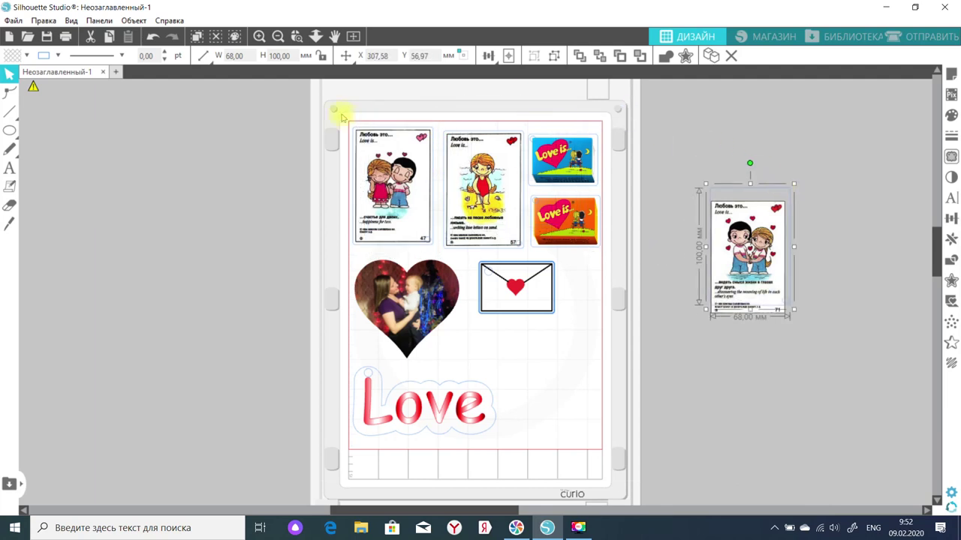
left_click_drag(339, 113, 443, 251)
left_click(729, 192)
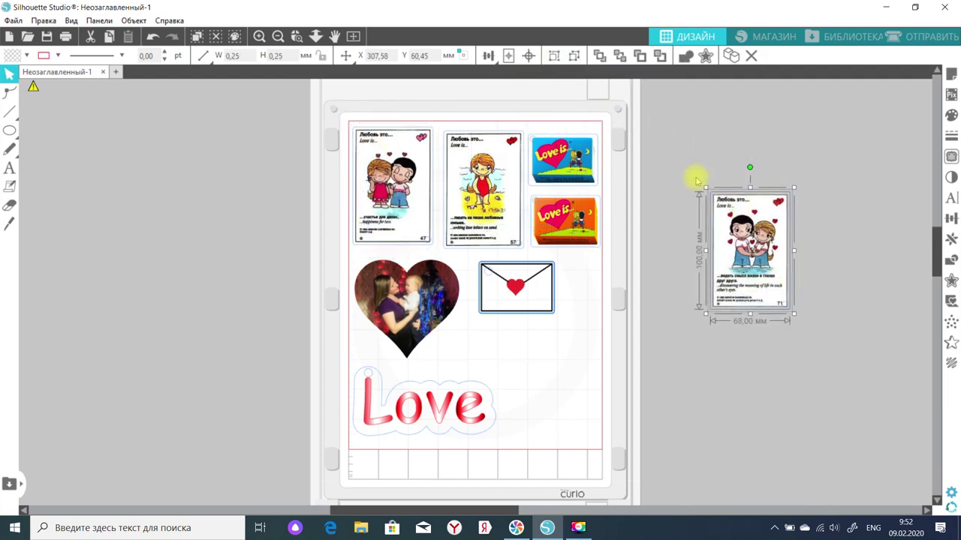
Move card 71 to the page's lower-right corner and place a copy of the blue wrapper between it and the photo heart
left_click_drag(769, 261, 574, 393)
left_click_drag(559, 162, 474, 349)
Shift the envelope closer to the photo heart to free space beside it
left_click(549, 306)
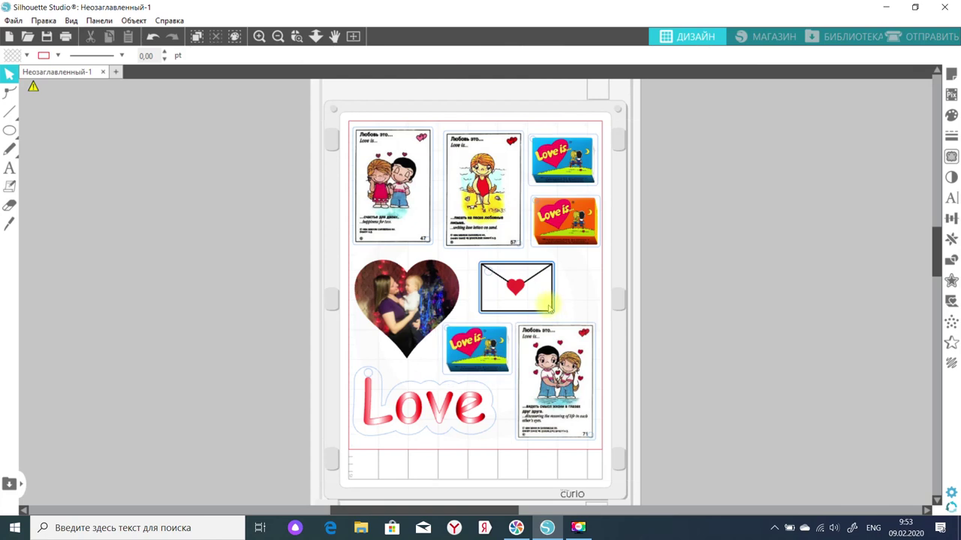
left_click_drag(546, 313, 534, 311)
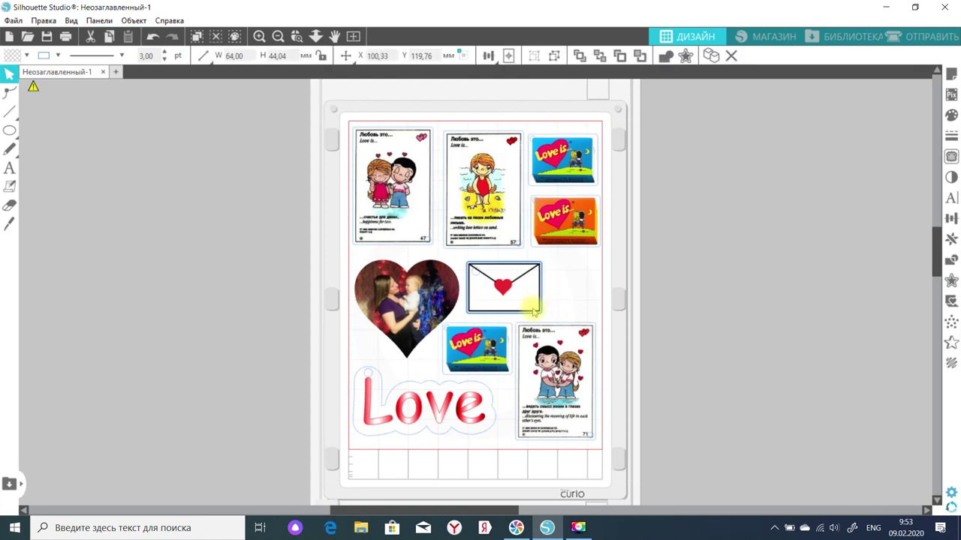
left_click(546, 297)
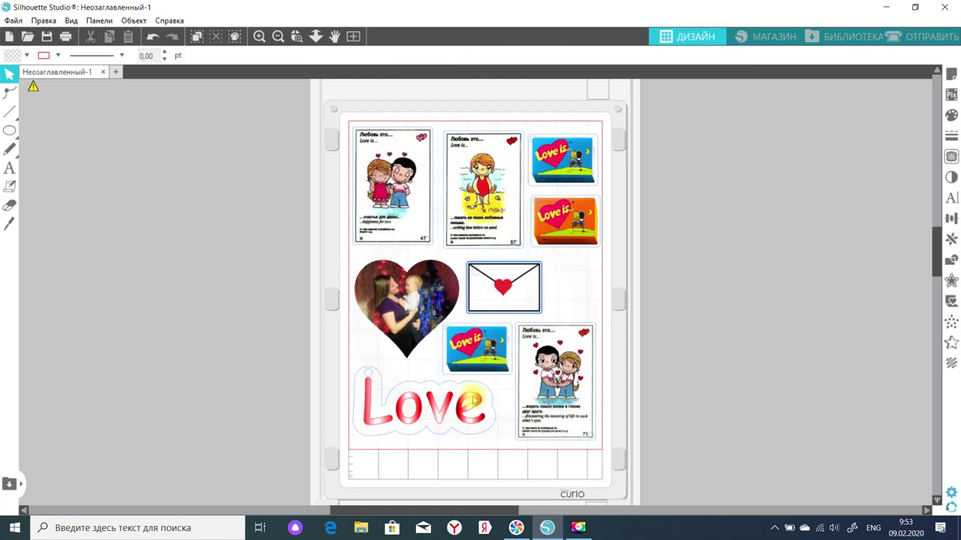
Rotate the orange wrapper to 90° and place it in the space beside the envelope
left_click(577, 214)
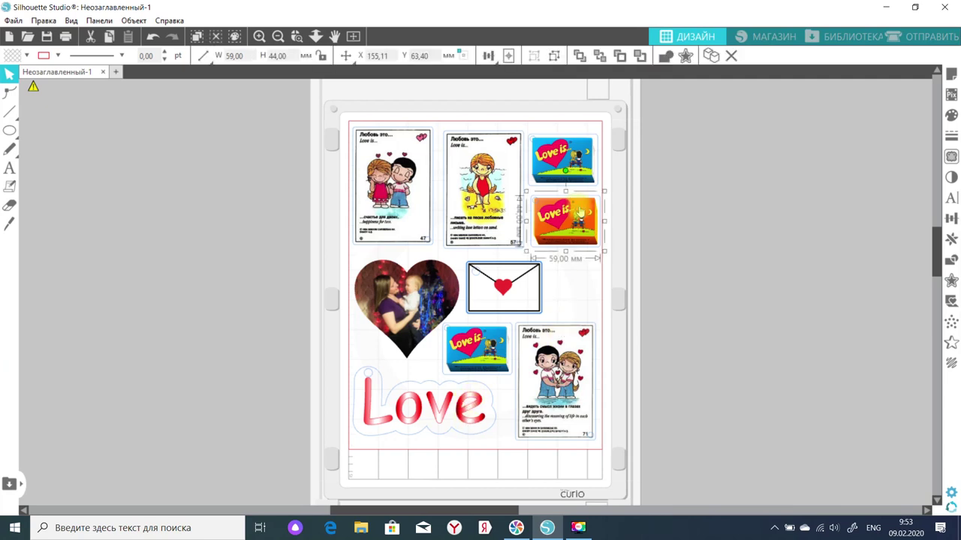
left_click(952, 219)
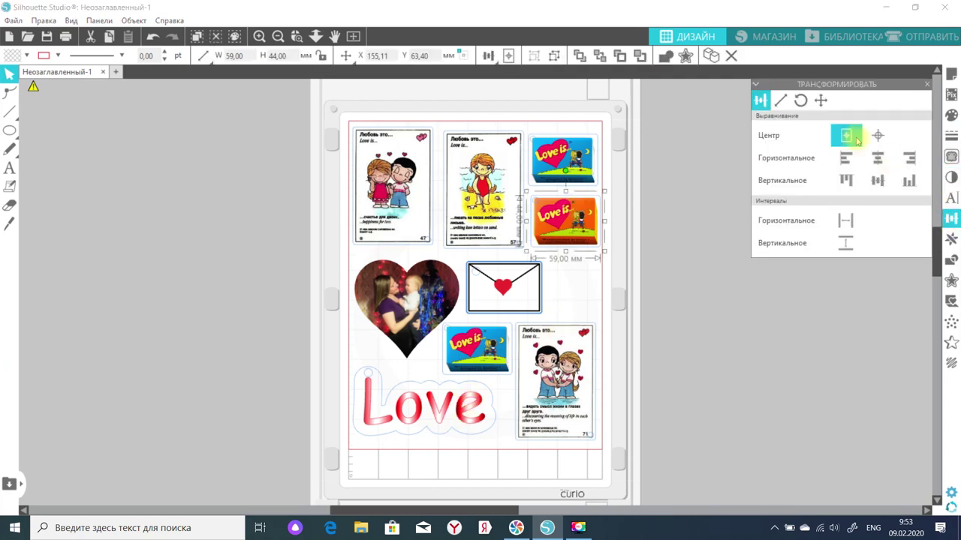
left_click(800, 100)
left_click(825, 139)
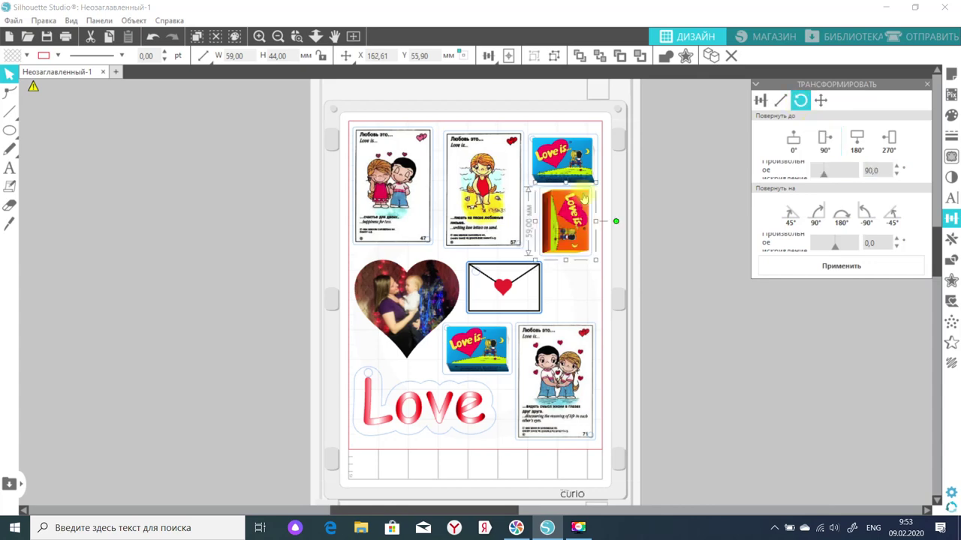
left_click_drag(575, 213, 580, 272)
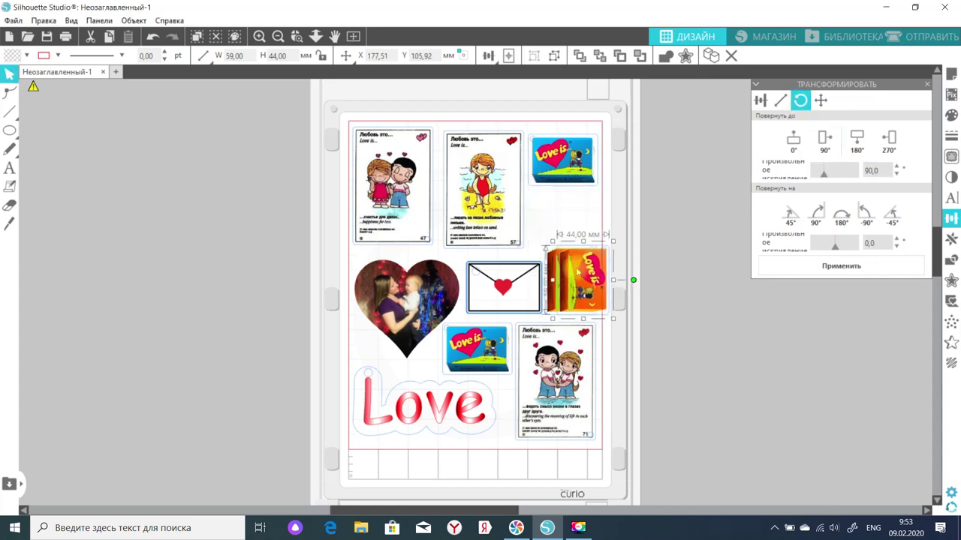
Place another orange wrapper rotated to 180° under the upper blue wrapper and nudge the envelope slightly toward the photo heart
left_click(857, 140)
left_click_drag(576, 277, 567, 213)
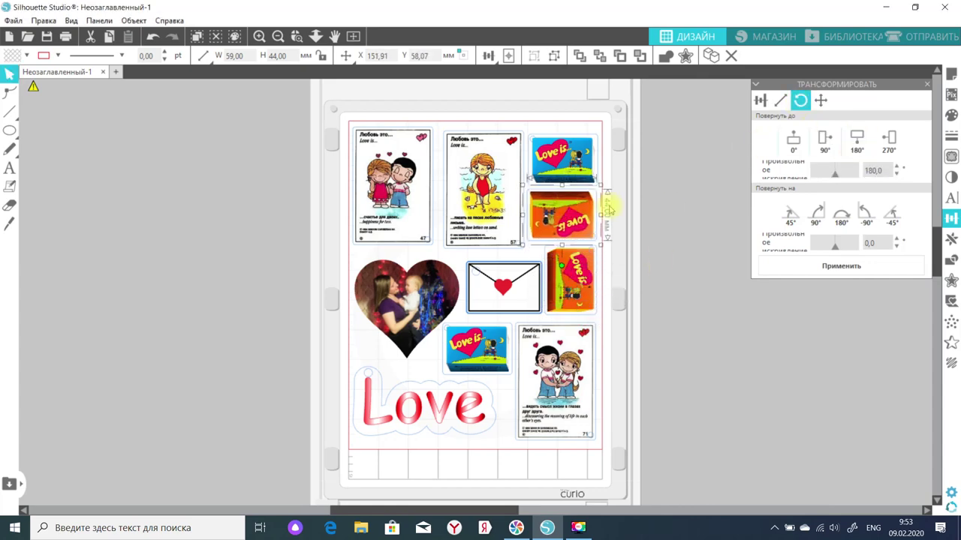
left_click(713, 225)
left_click_drag(509, 287, 507, 287)
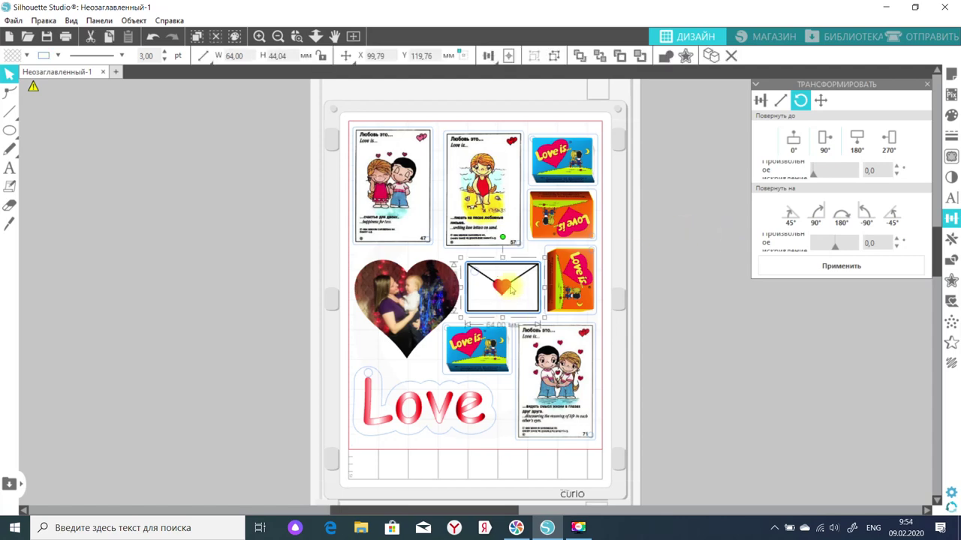
left_click(667, 290)
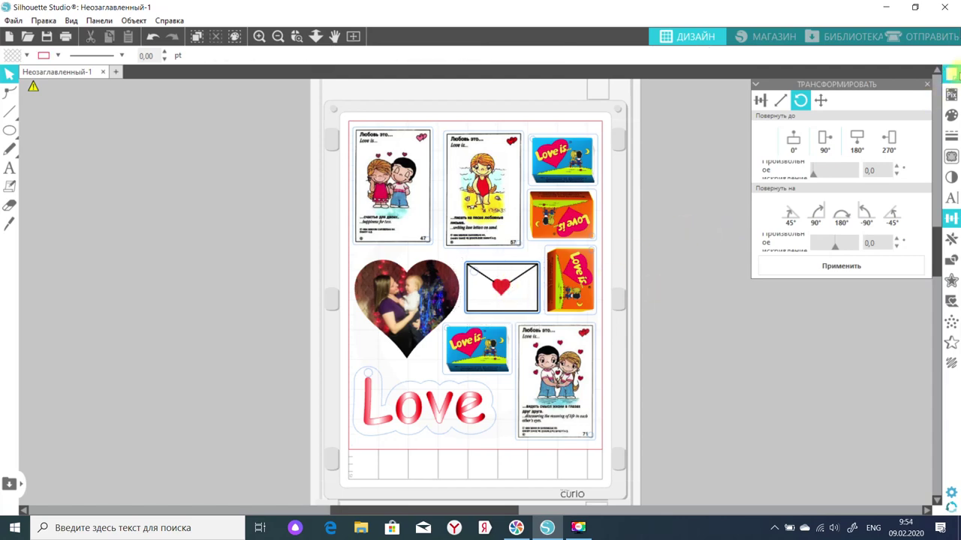
Set up cutting by line colour and exclude the red RGB (255,0,0) and black RGB (0,0,0) lines from the job
left_click(950, 75)
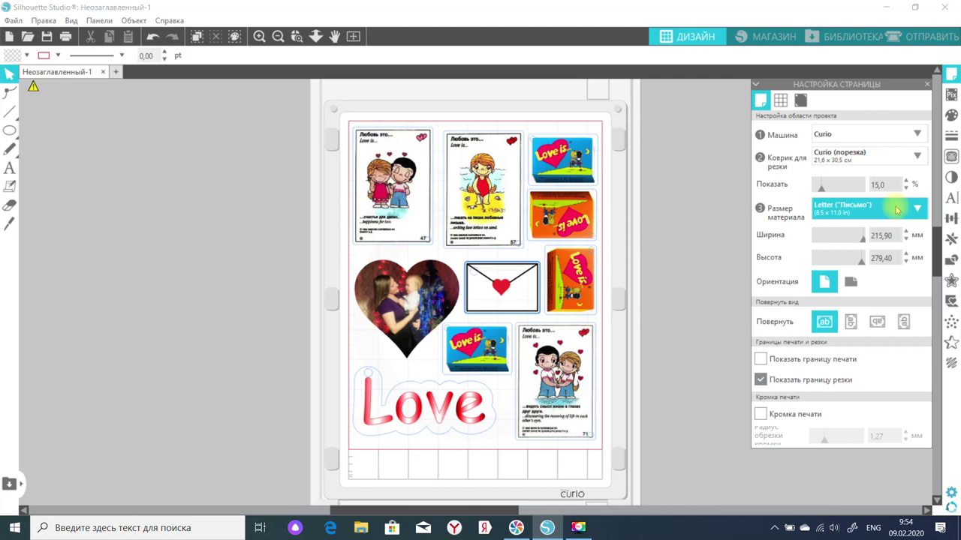
left_click(924, 45)
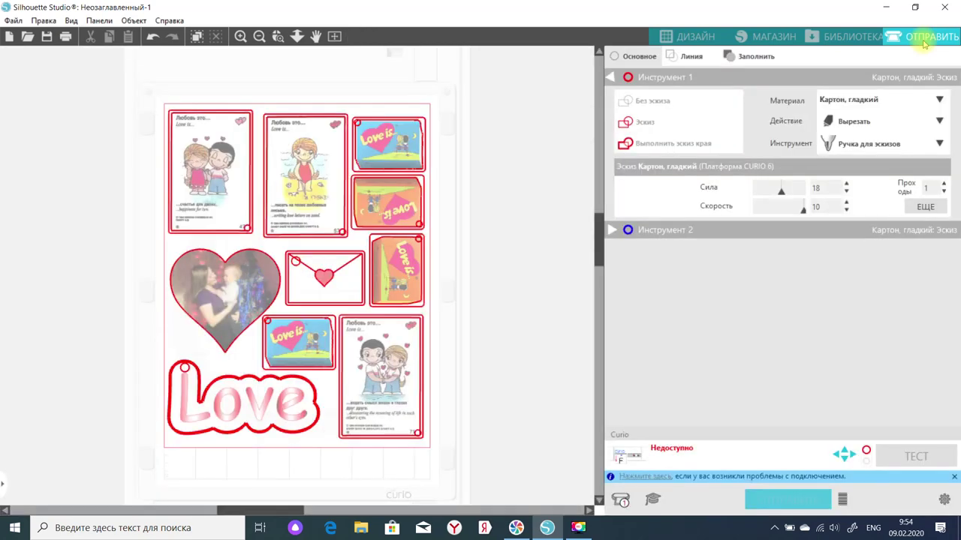
left_click(690, 58)
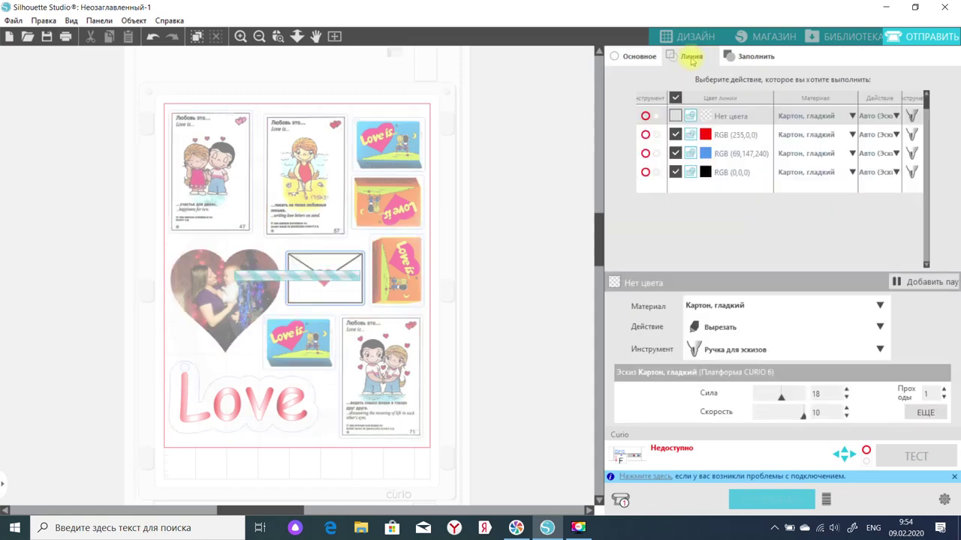
left_click(673, 134)
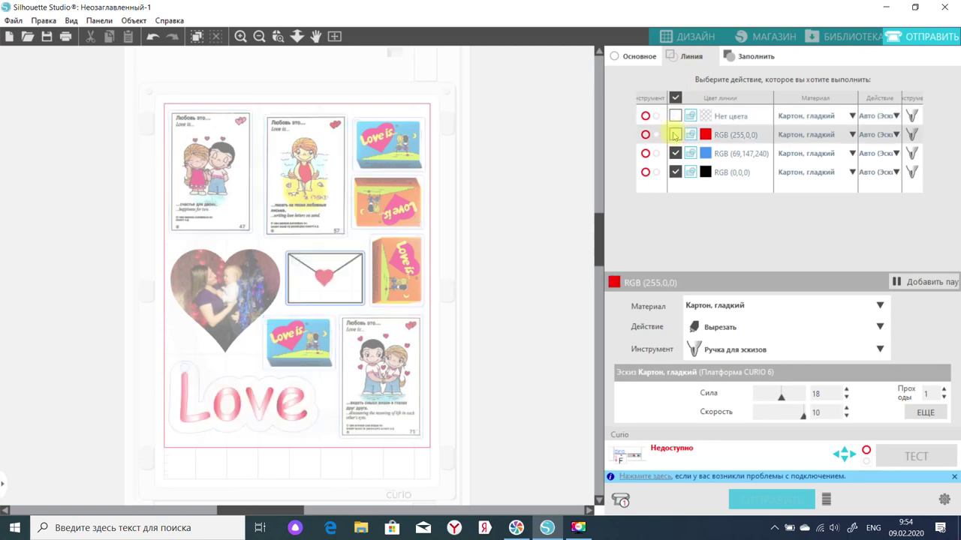
left_click(675, 173)
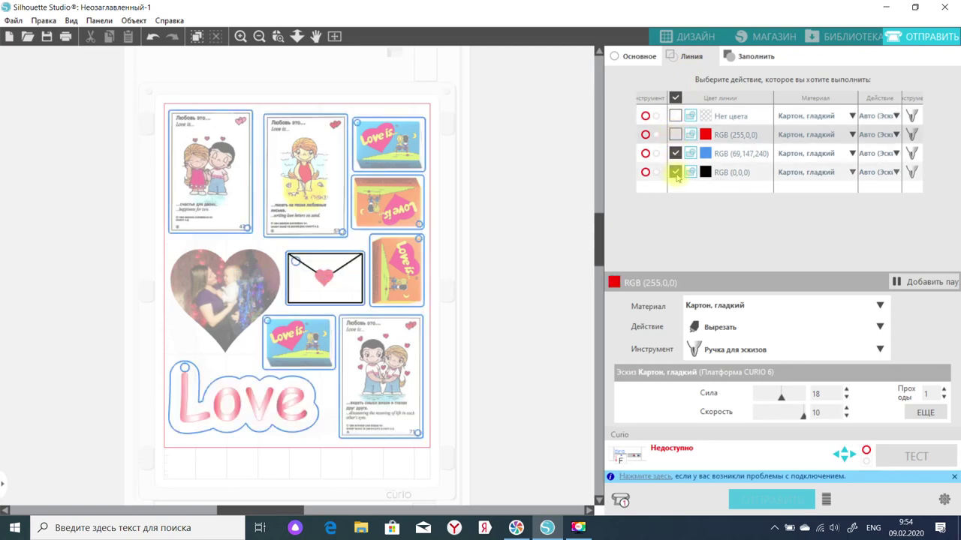
left_click(676, 173)
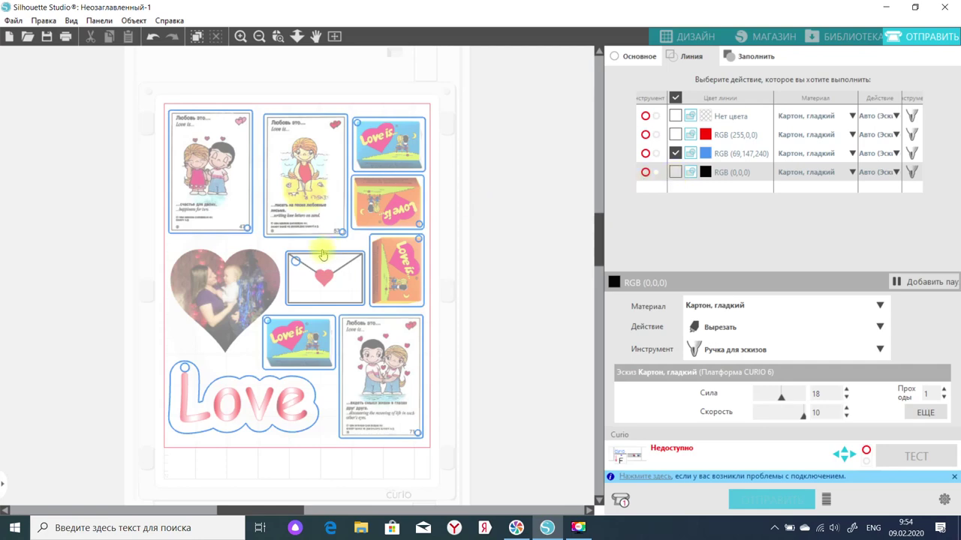
Add a 2 mm rounded offset outline around the photo heart in the design view and colour its line blue
left_click(696, 37)
left_click(412, 314)
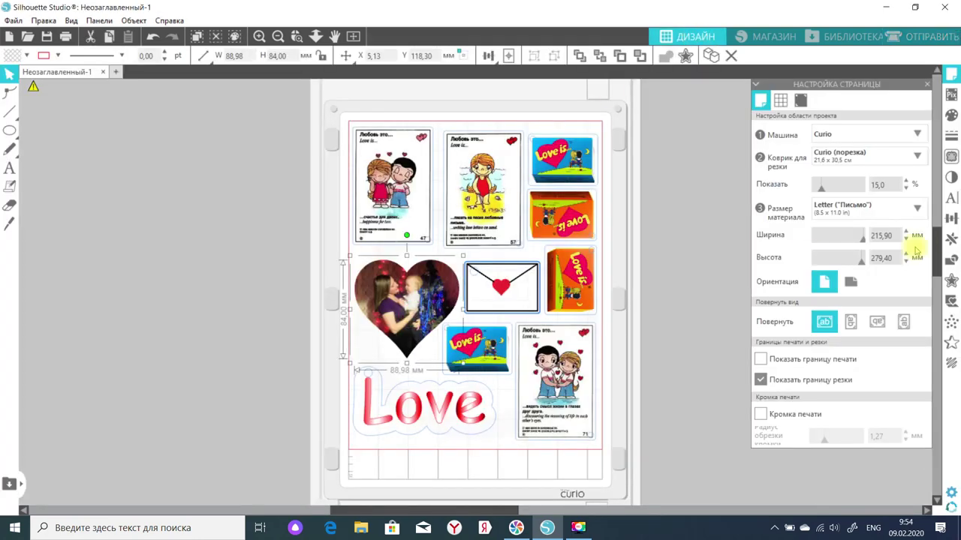
left_click(951, 279)
left_click(798, 115)
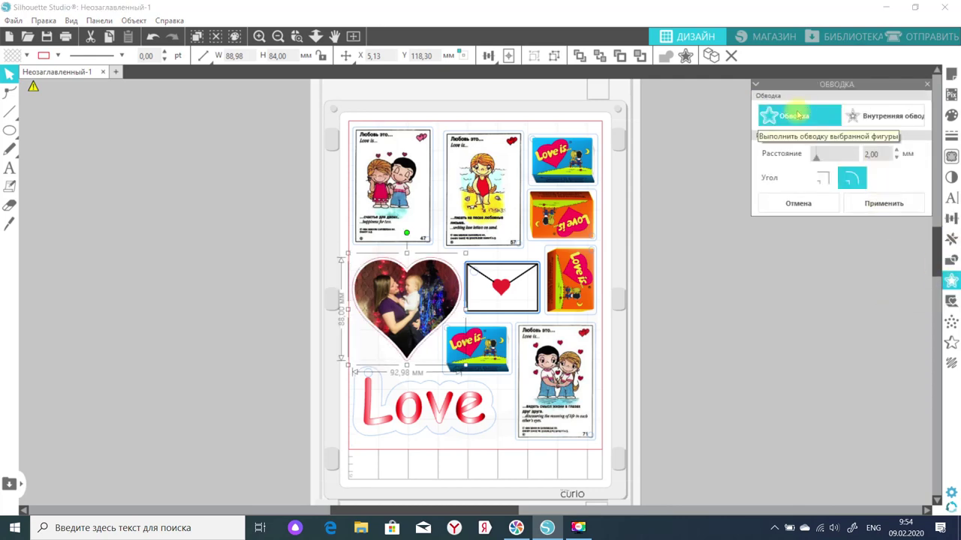
left_click(884, 203)
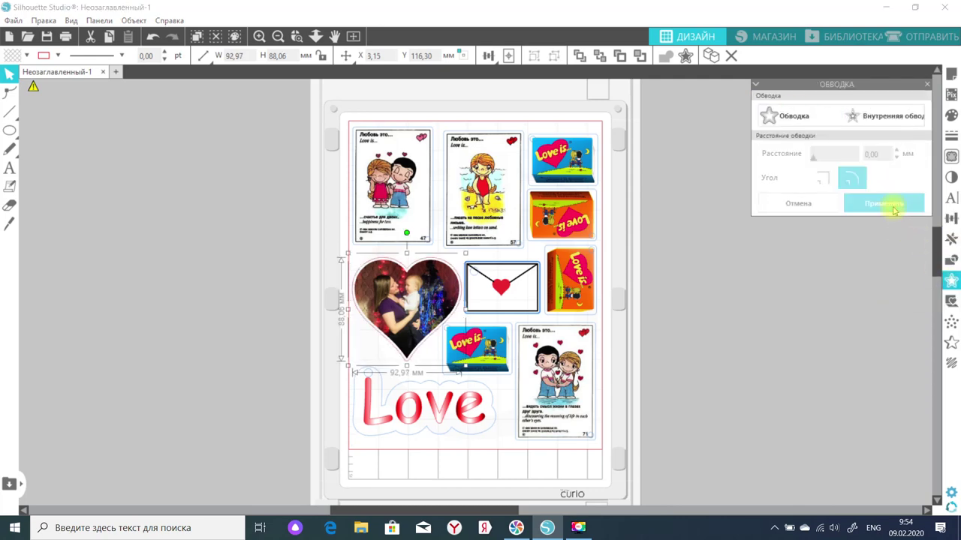
left_click(58, 55)
left_click(49, 76)
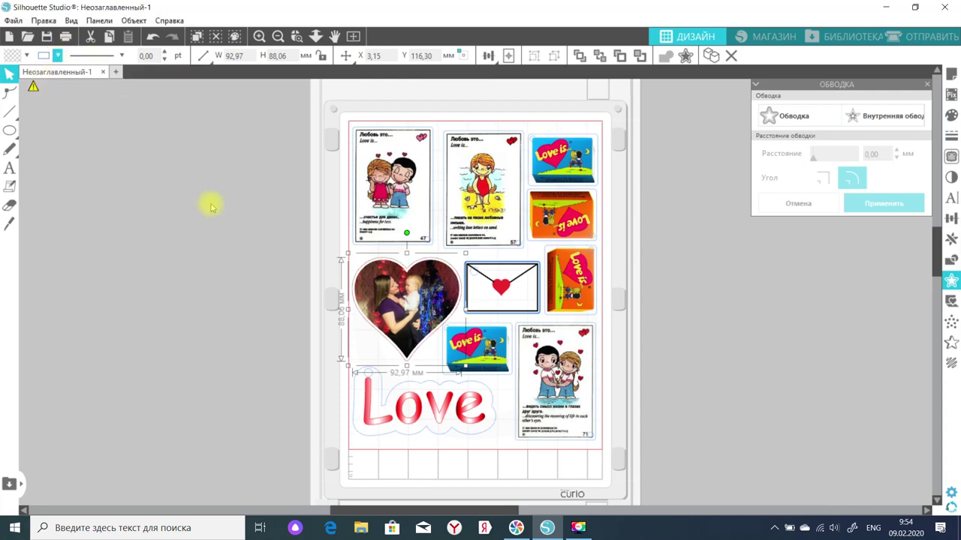
Group the photo heart with its offset outline and shift the group slightly on the page
left_click(358, 254)
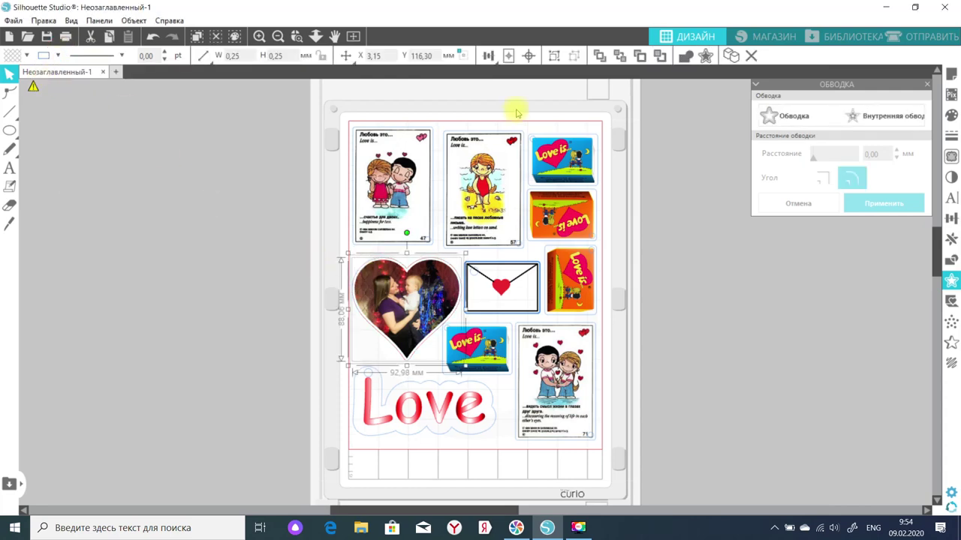
left_click(554, 55)
left_click(324, 299)
left_click(387, 293)
left_click(324, 298)
Set the fill transparency of all objects on the page to 30%, then deselect them
mouse_move(310, 99)
left_mouse_down()
mouse_move(607, 397)
mouse_move(611, 460)
left_mouse_up()
left_click(951, 115)
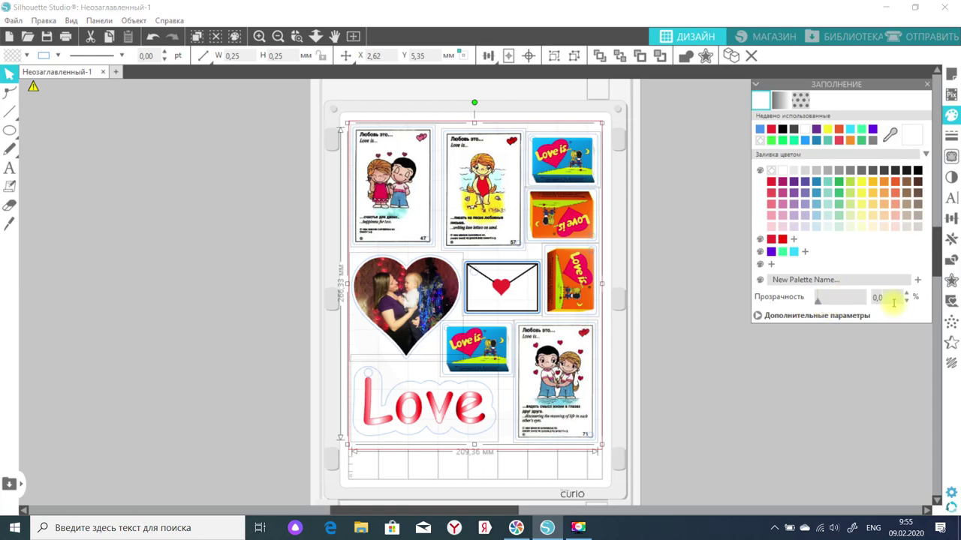
type("25")
key("Return")
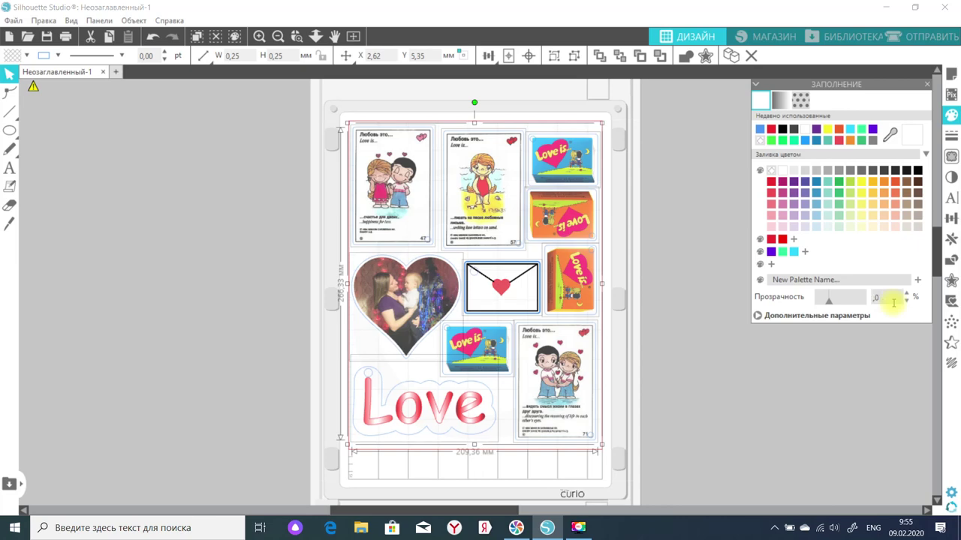
type("0")
key("Return")
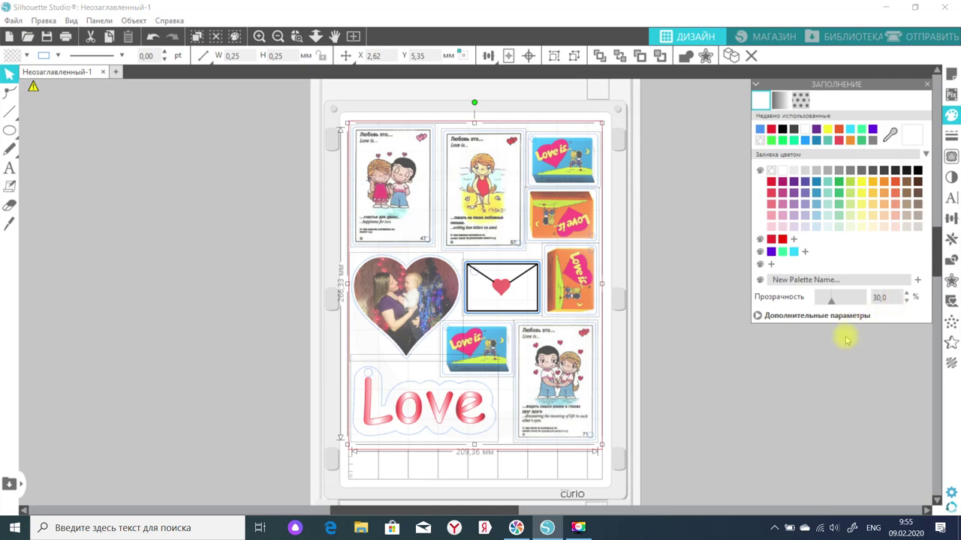
left_click(714, 368)
Save the layout as "значок на день святого валентина" in the "день святого валентина" folder, in Silhouette Studio V3 format
left_click(13, 20)
left_click(34, 122)
type("pyfxjr")
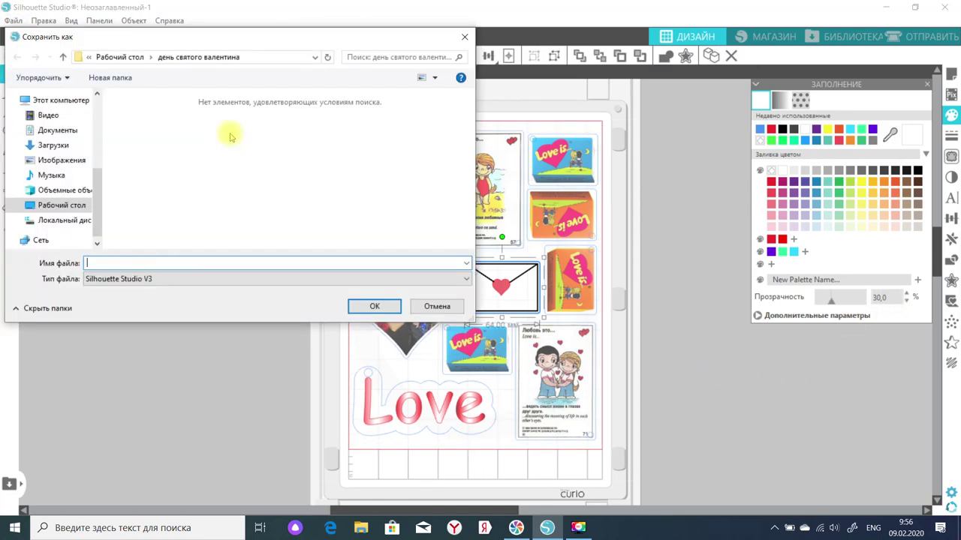
type("значок на день святог")
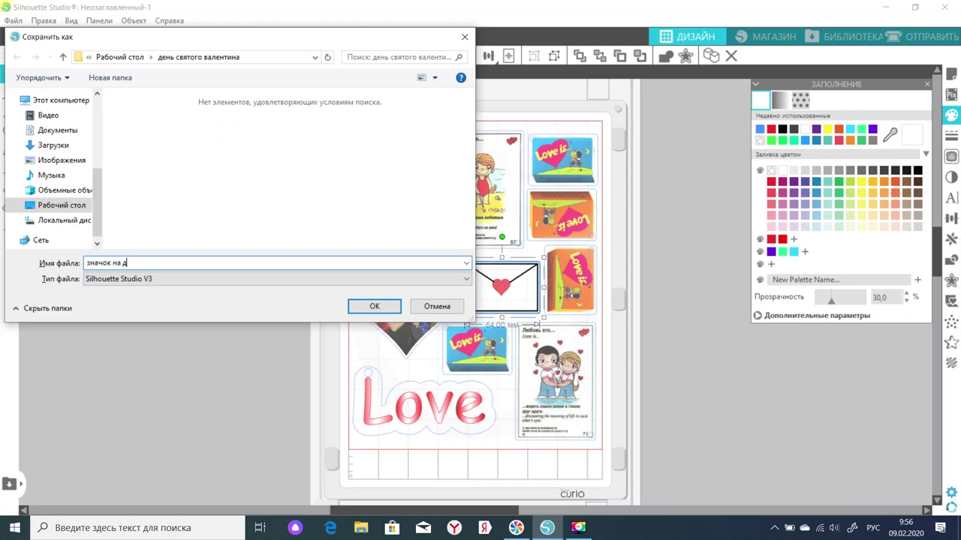
type("о валентина")
key("Return")
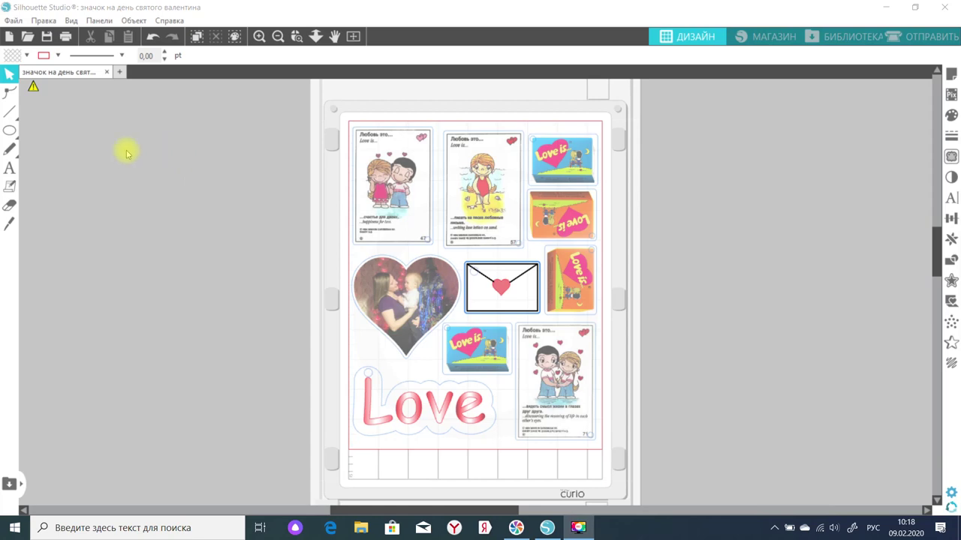
Set both the document size and the output paper to Letter 8 1/2 x 11 in for the EPSON L132 printer
left_click(67, 37)
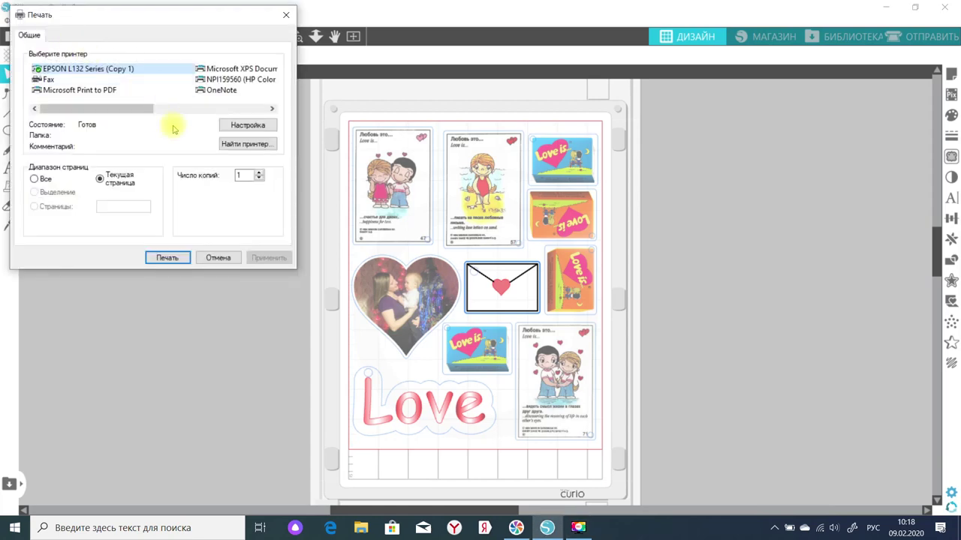
left_click(246, 125)
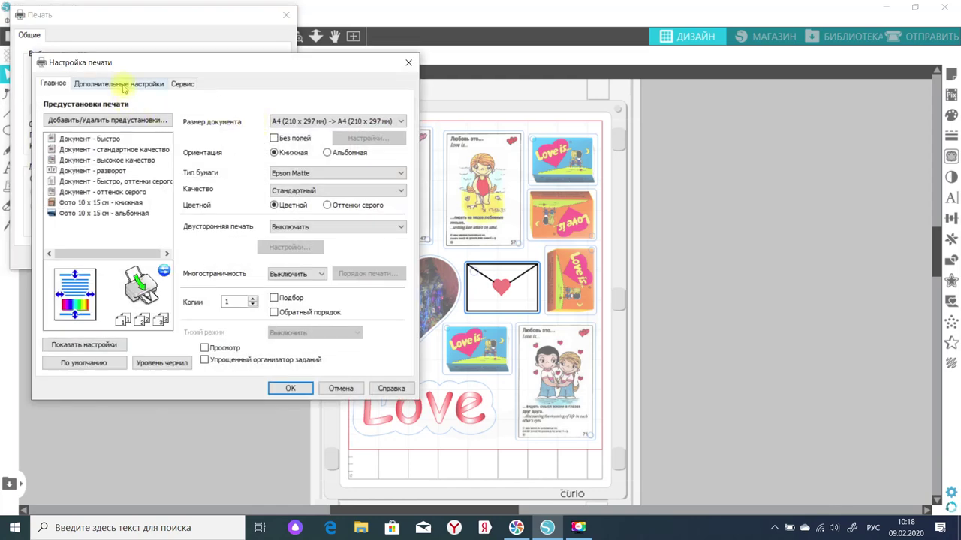
left_click(122, 85)
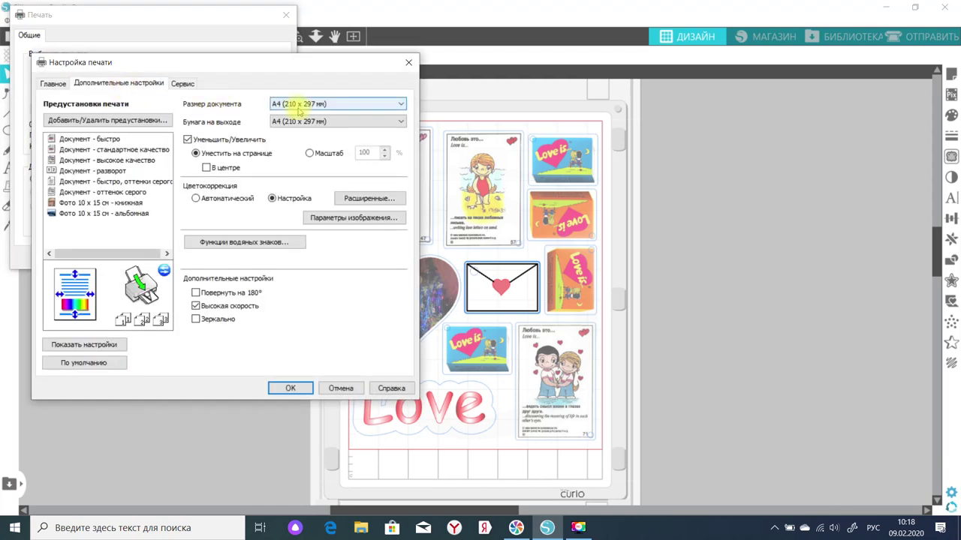
left_click(402, 106)
left_click(350, 233)
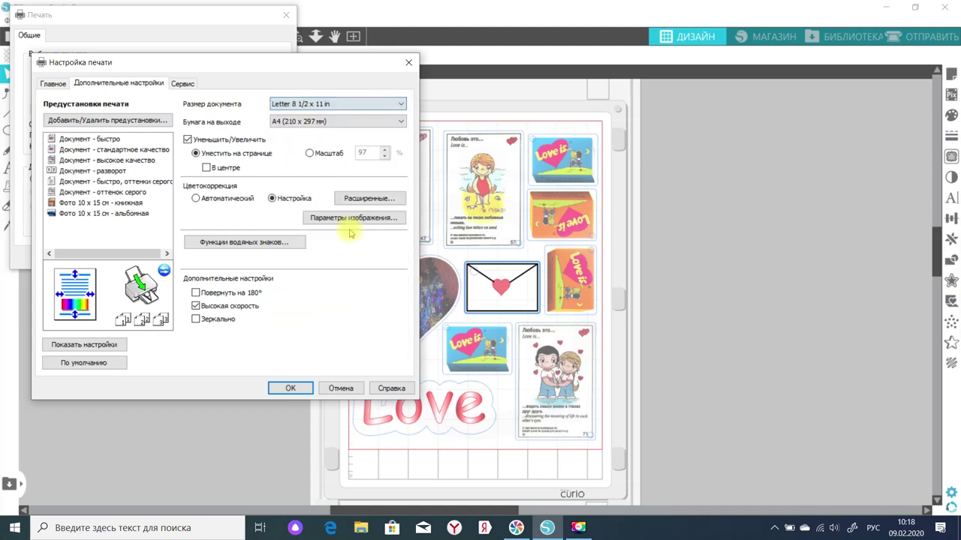
left_click(401, 121)
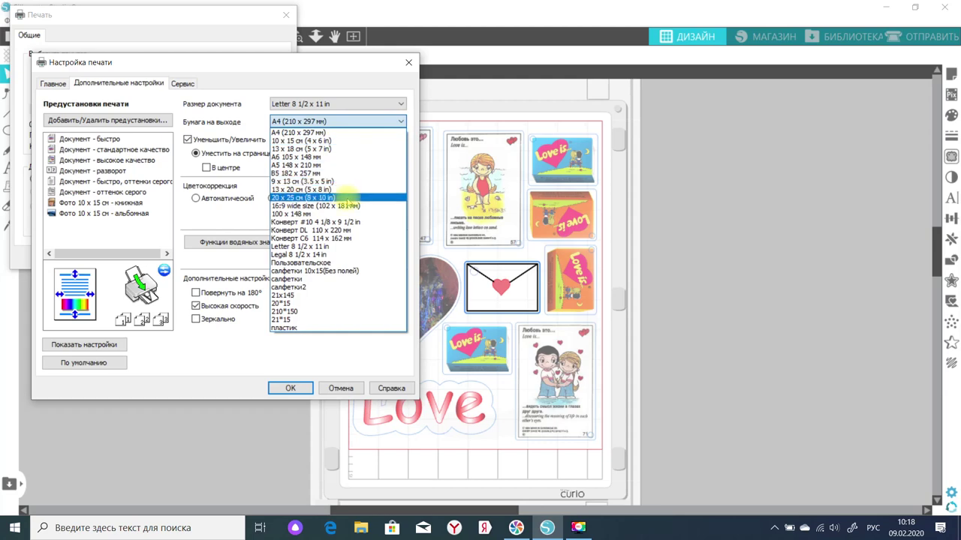
left_click(344, 247)
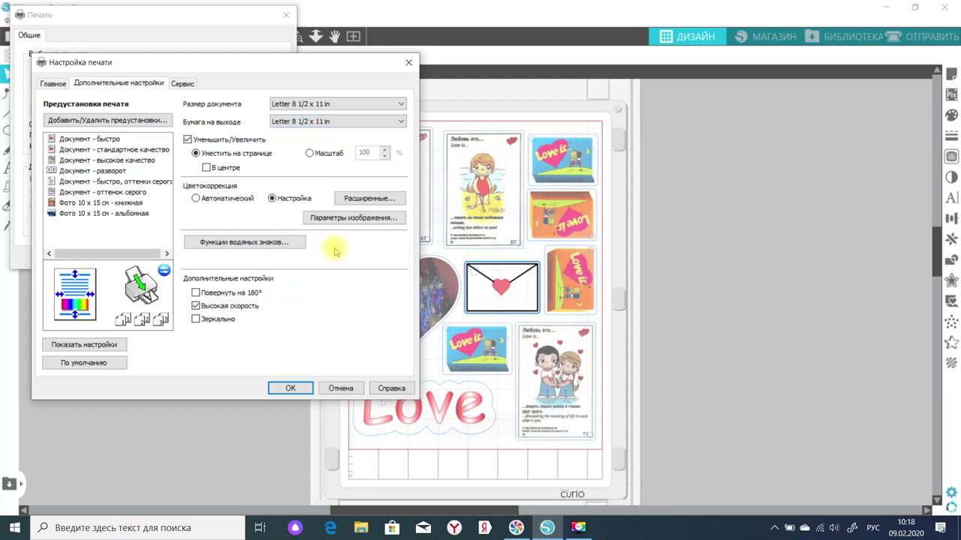
left_click(284, 385)
Review the main print settings for the EPSON L132 and print the current page
left_click(225, 126)
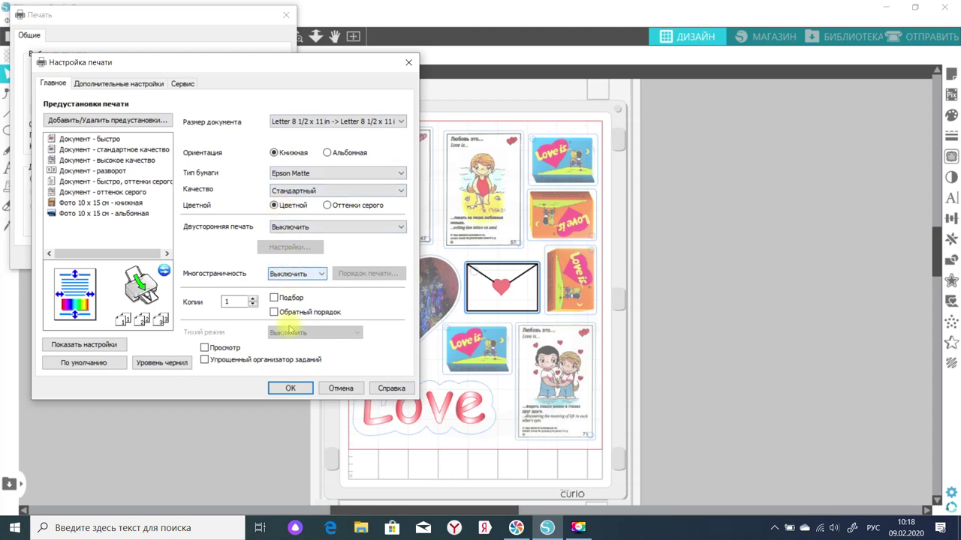
left_click(290, 388)
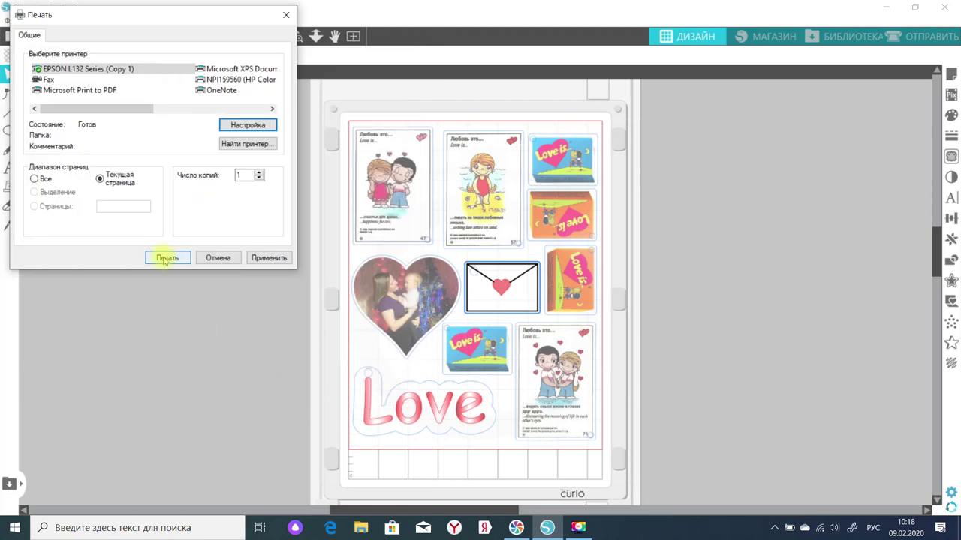
left_click(164, 260)
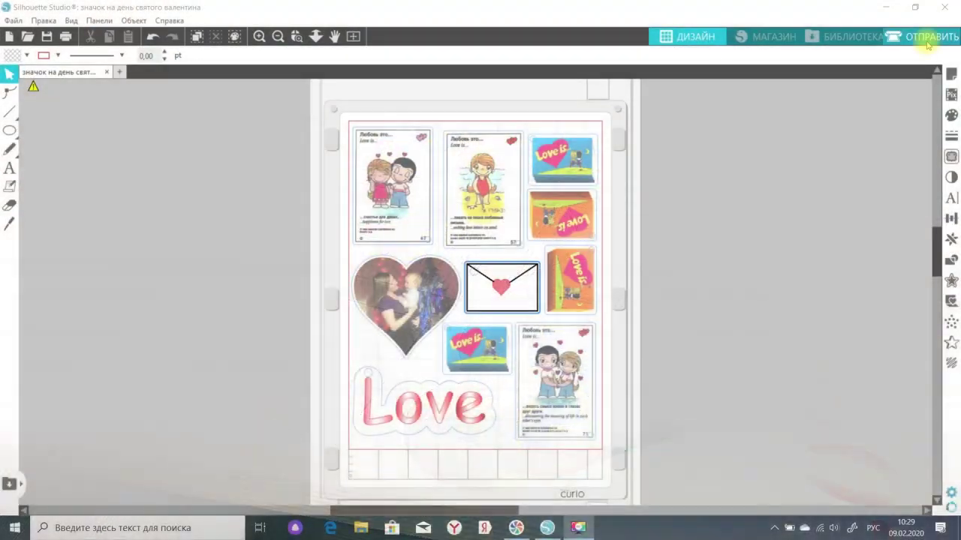
Assign the material Шринк пластик to the blue RGB (69,147,240) cut lines in the send settings
left_click(927, 41)
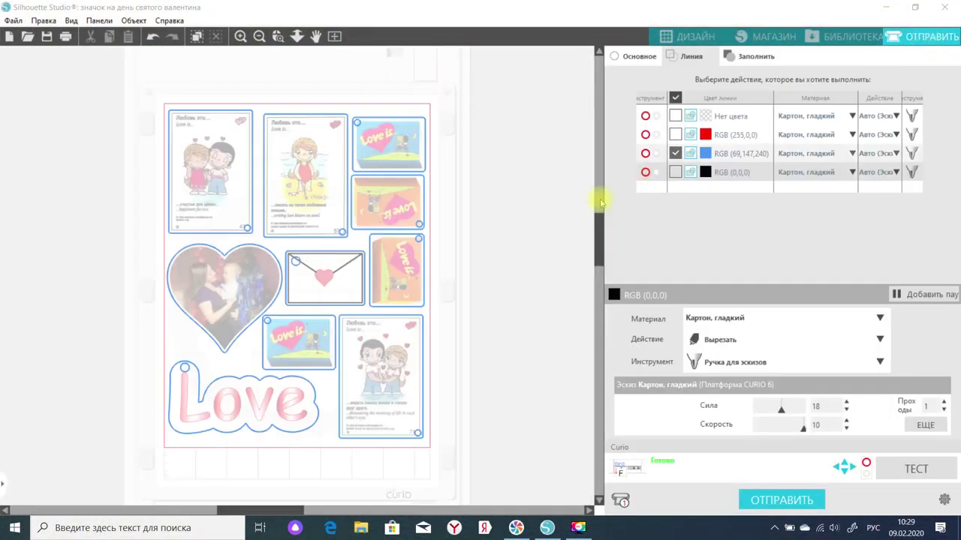
left_click(713, 154)
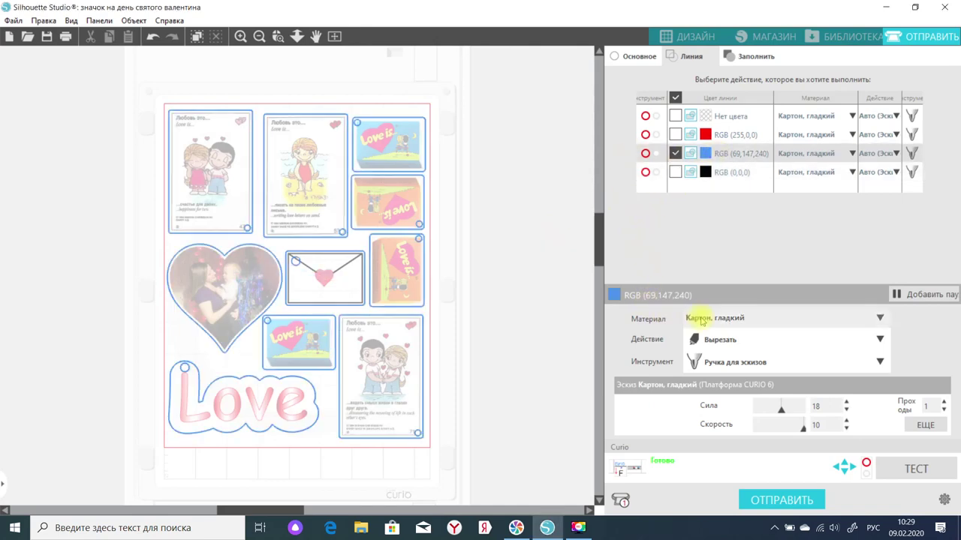
left_click(880, 314)
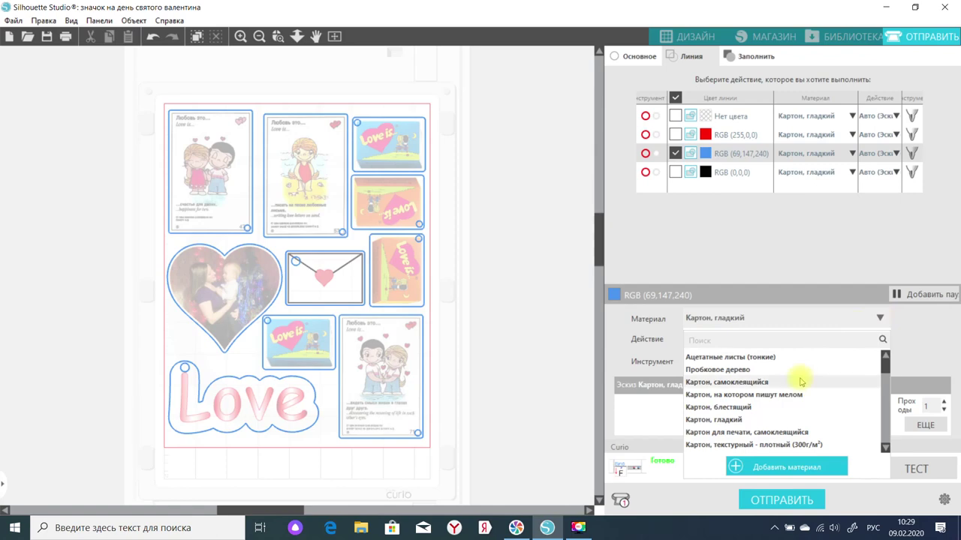
scroll(781, 398, "down", 3)
left_click(730, 445)
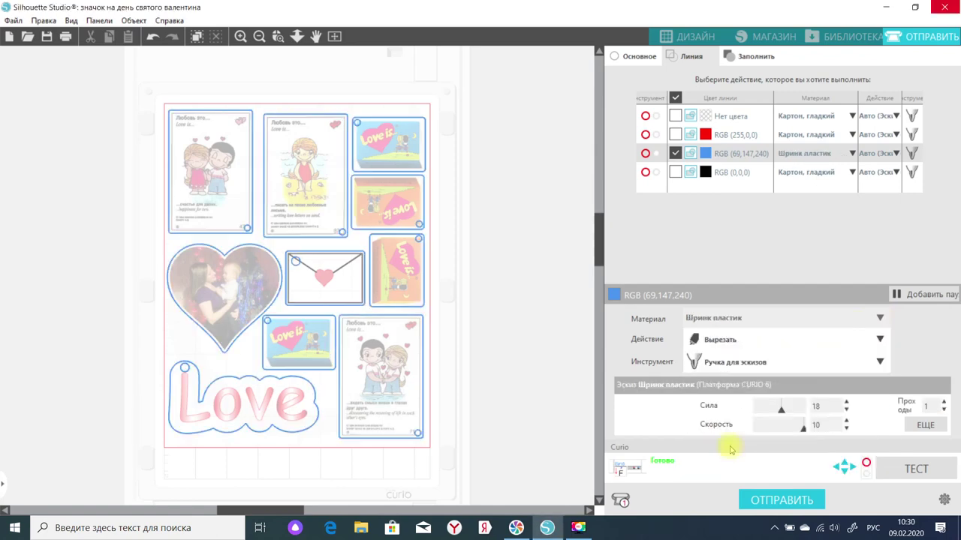
Set the blue lines' action to Вырезать and send the job to the Curio for cutting
left_click(829, 337)
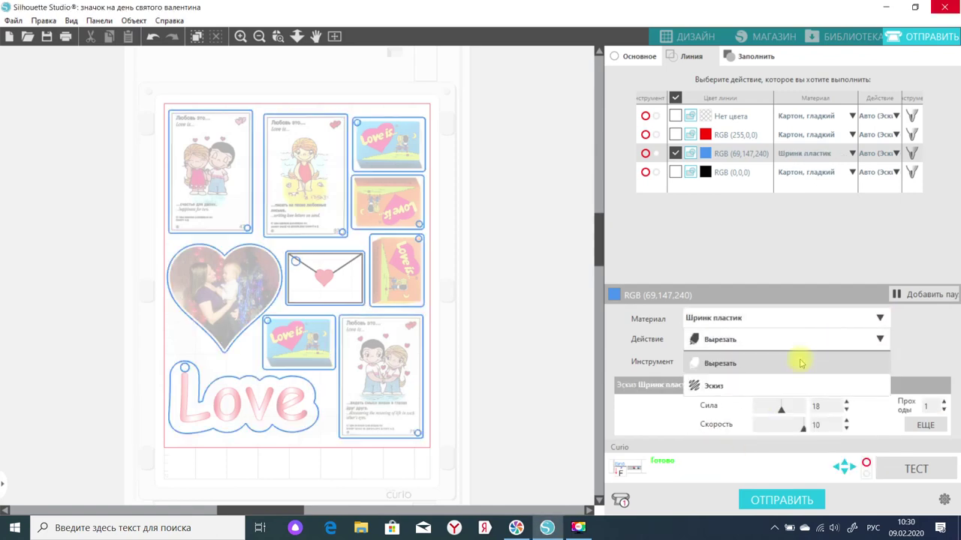
left_click(800, 360)
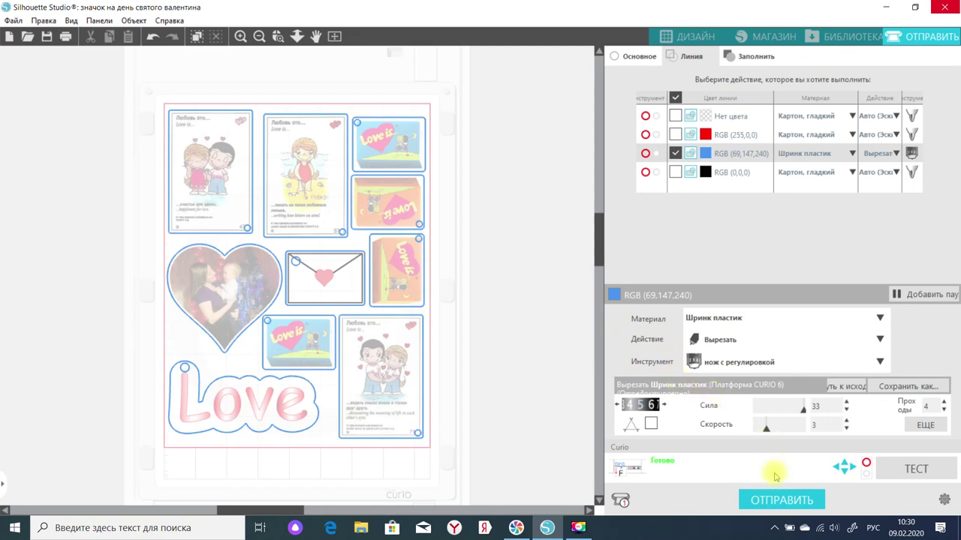
left_click(767, 501)
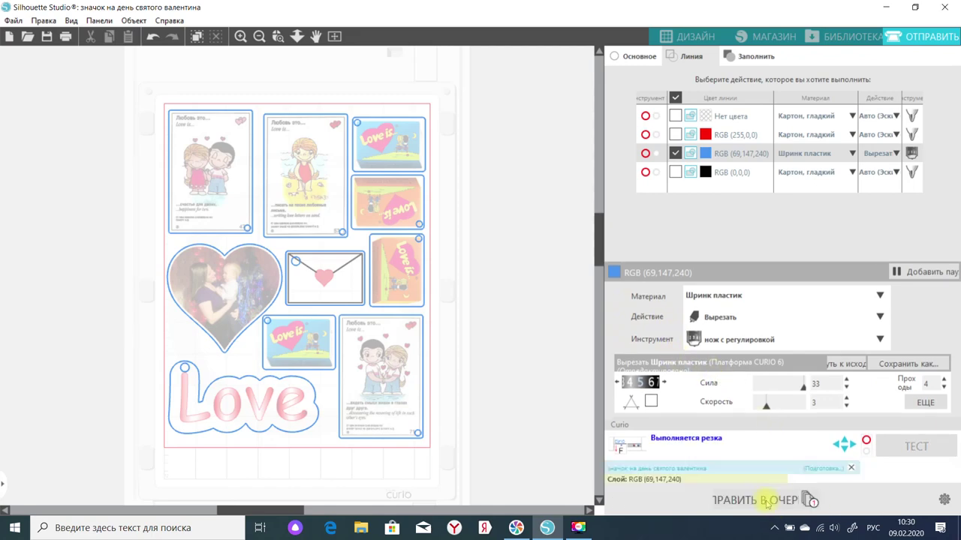